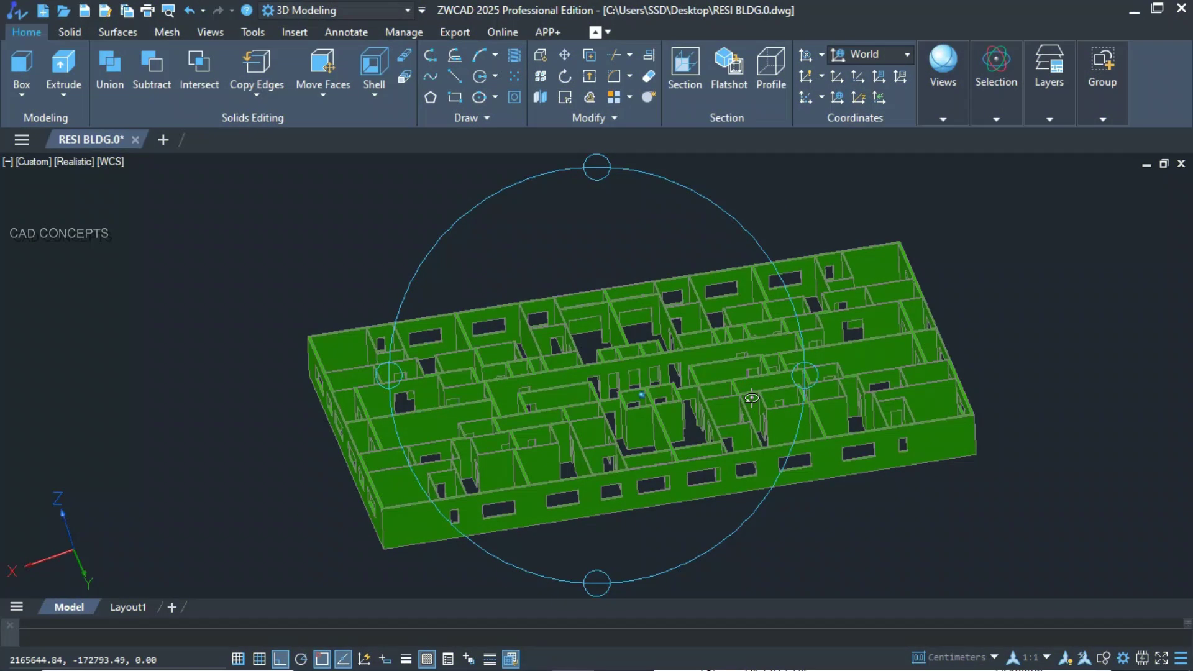
pyautogui.moveTo(753, 400); pyautogui.dragTo(446, 403)
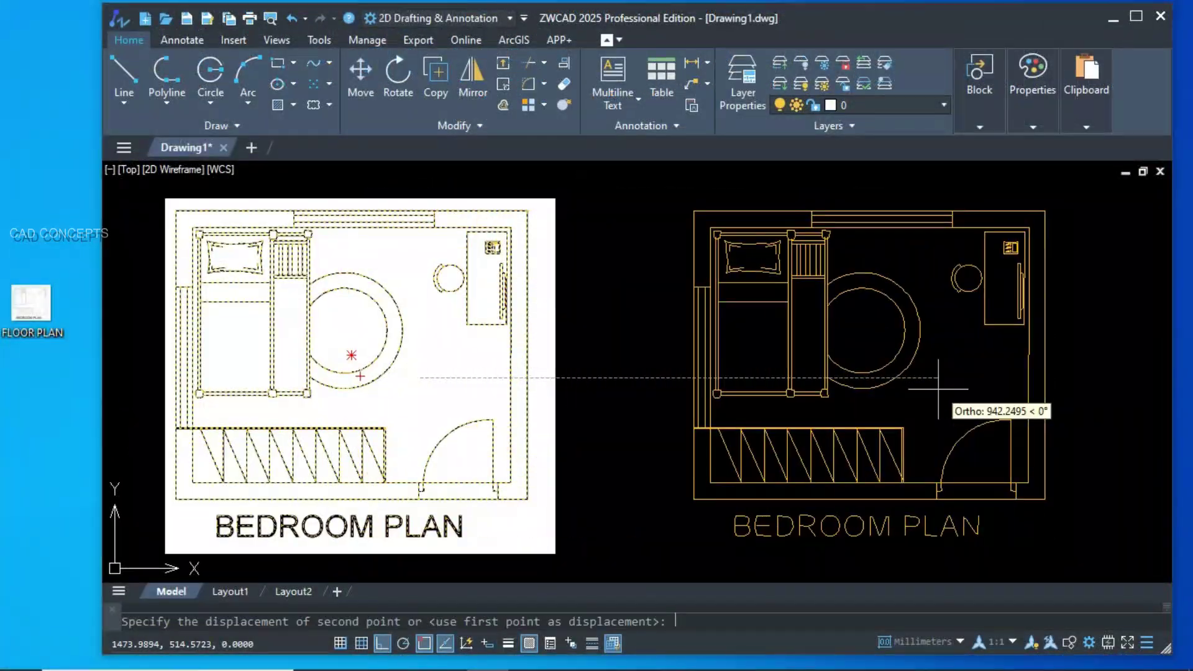
# Place the moved vector linework of the bedroom plan beside the original image
pyautogui.click(882, 404)
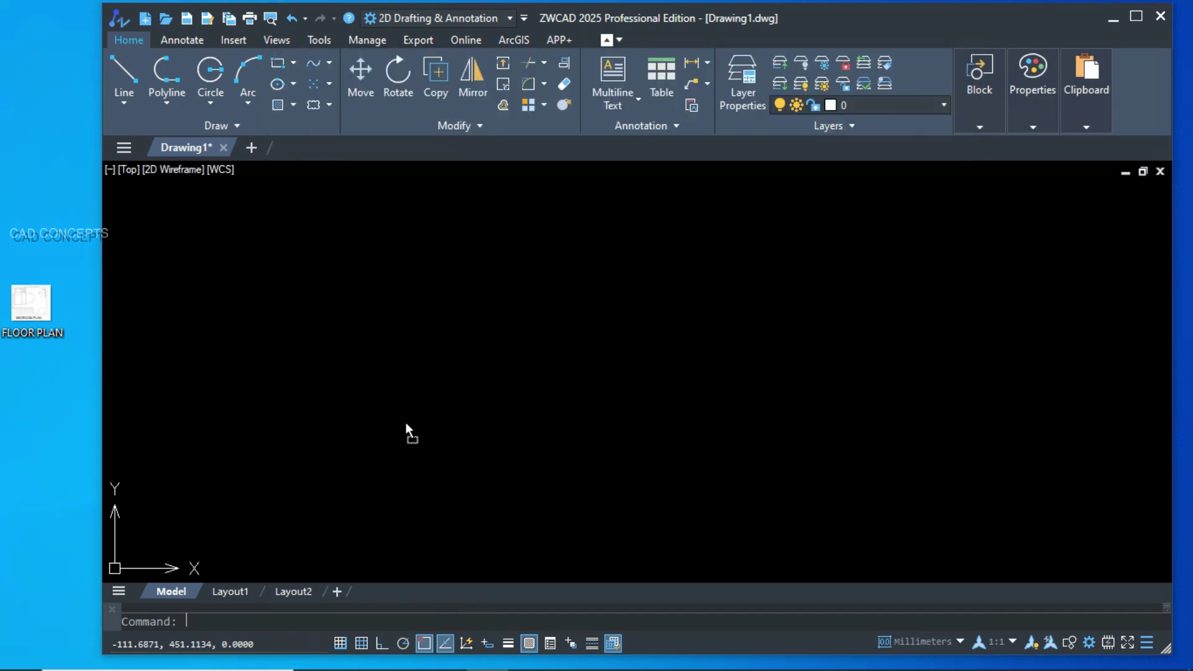
# Attach the FLOOR PLAN image to the empty drawing, picking its insertion point and scale on screen
pyautogui.click(262, 548)
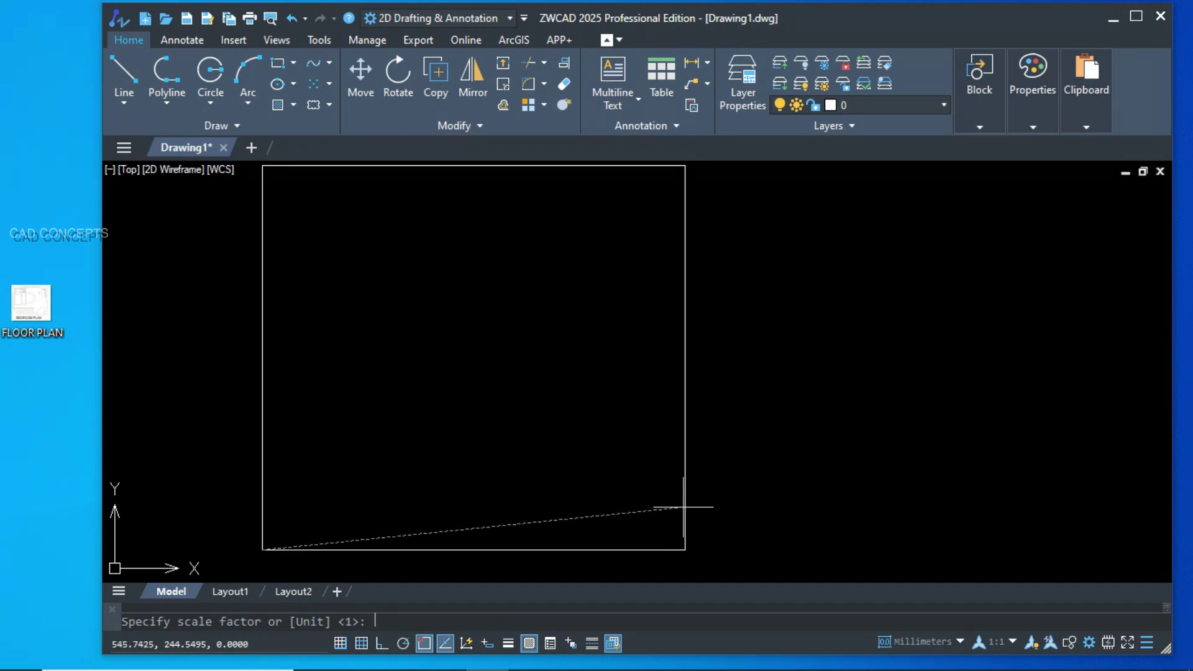
pyautogui.click(685, 494)
# Convert the bedroom plan image to vector linework with the VECTORIZATION command
pyautogui.write('VECTO')
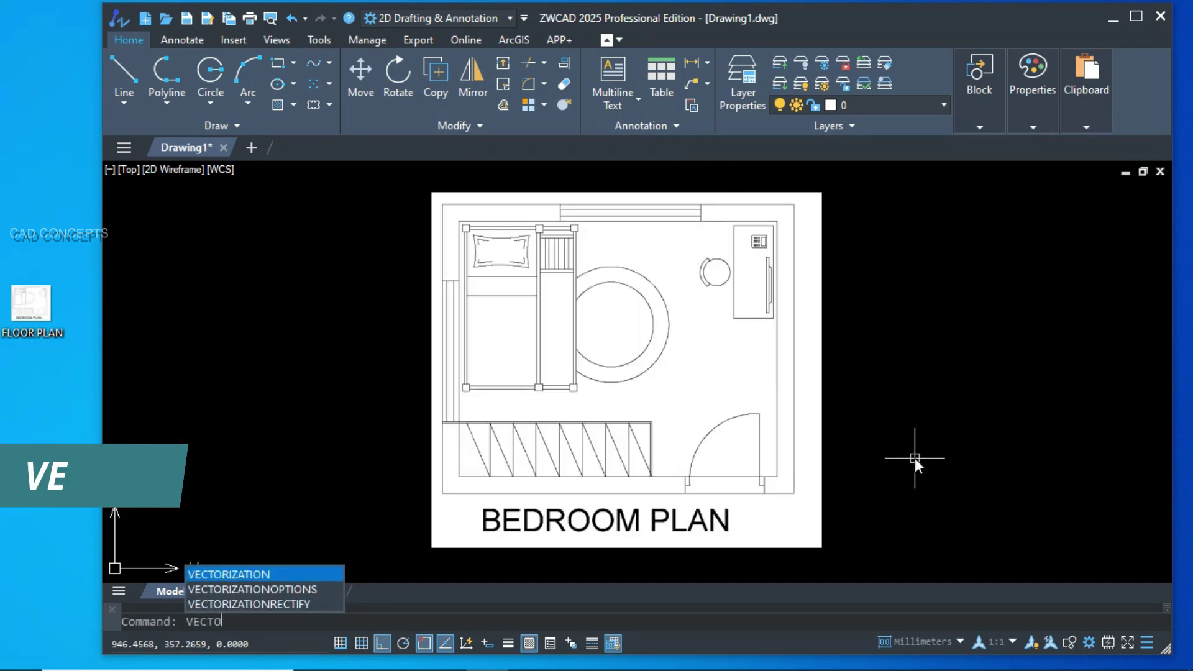
pyautogui.press('Return')
pyautogui.click(822, 420)
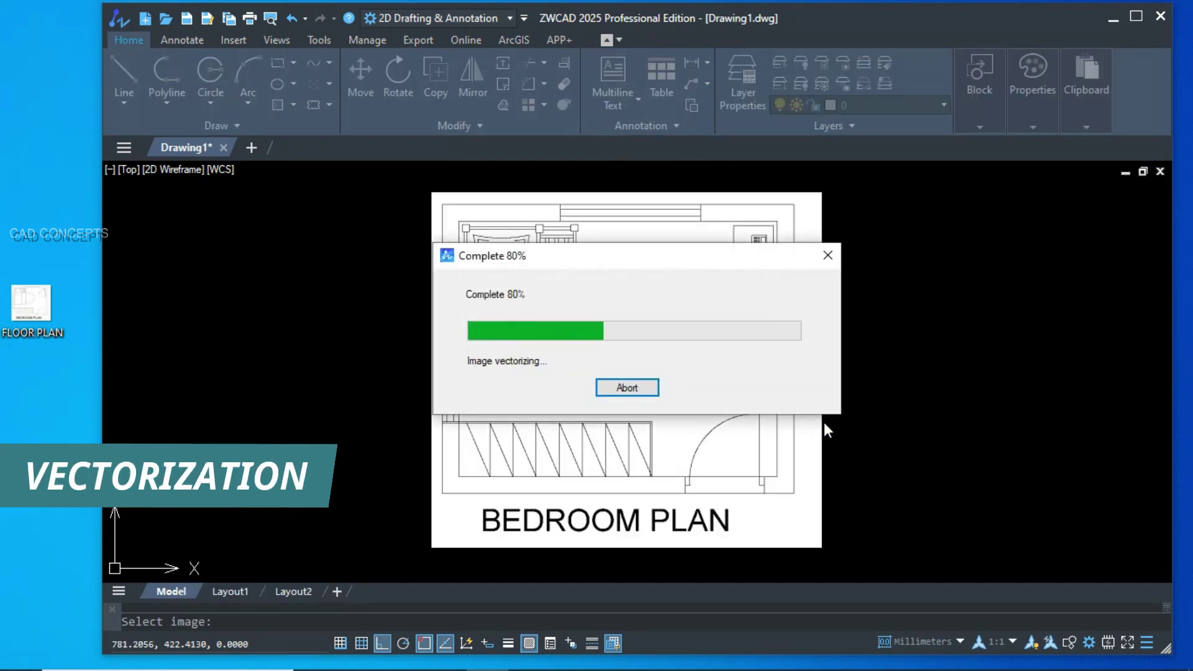
pyautogui.press('Return')
# Move the vectorized bedroom plan horizontally about 942 mm off the source image into the empty area beside it
pyautogui.moveTo(385, 203); pyautogui.dragTo(864, 542)
pyautogui.moveTo(621, 372); pyautogui.dragTo(355, 379, button='middle')
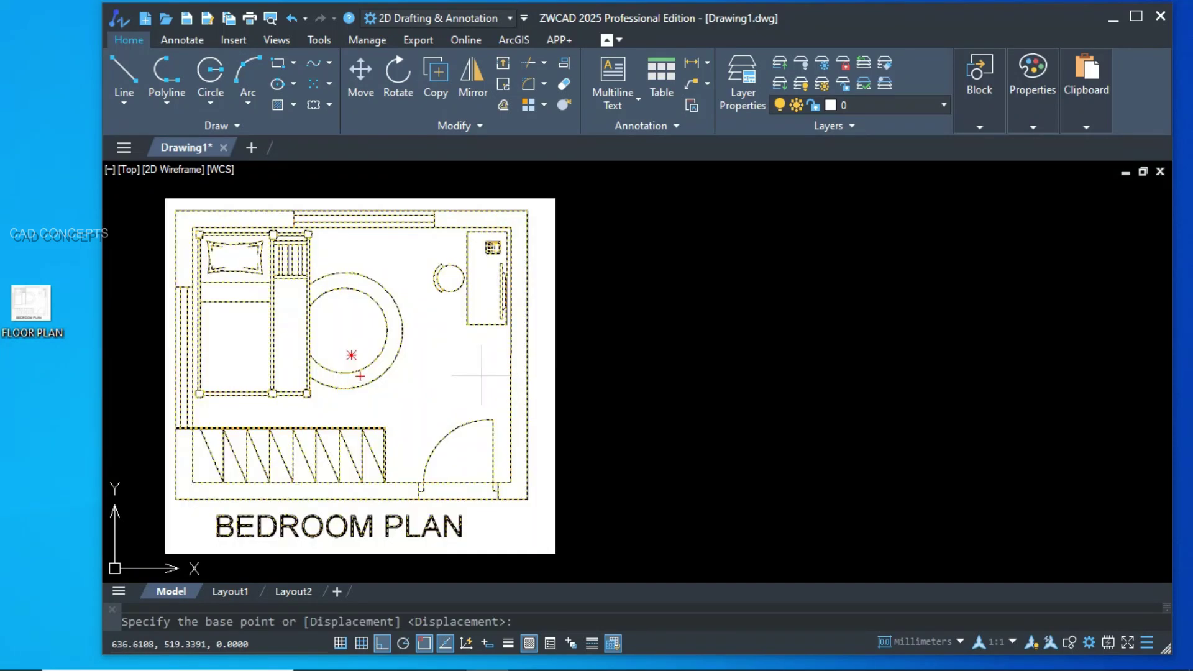
pyautogui.click(420, 377)
pyautogui.click(938, 386)
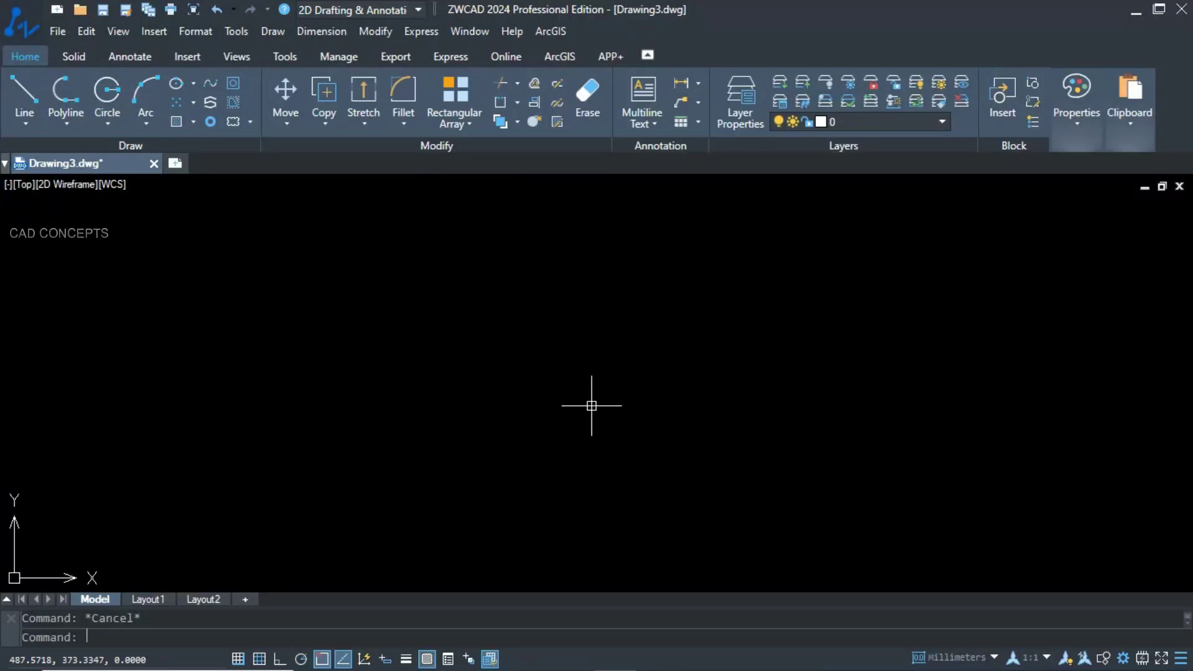
# Run PDFIMPORT on the file RESI. BLDG from the PDF folder and choose all five pages for import
pyautogui.write('PDFIMPORT')
pyautogui.press('Return')
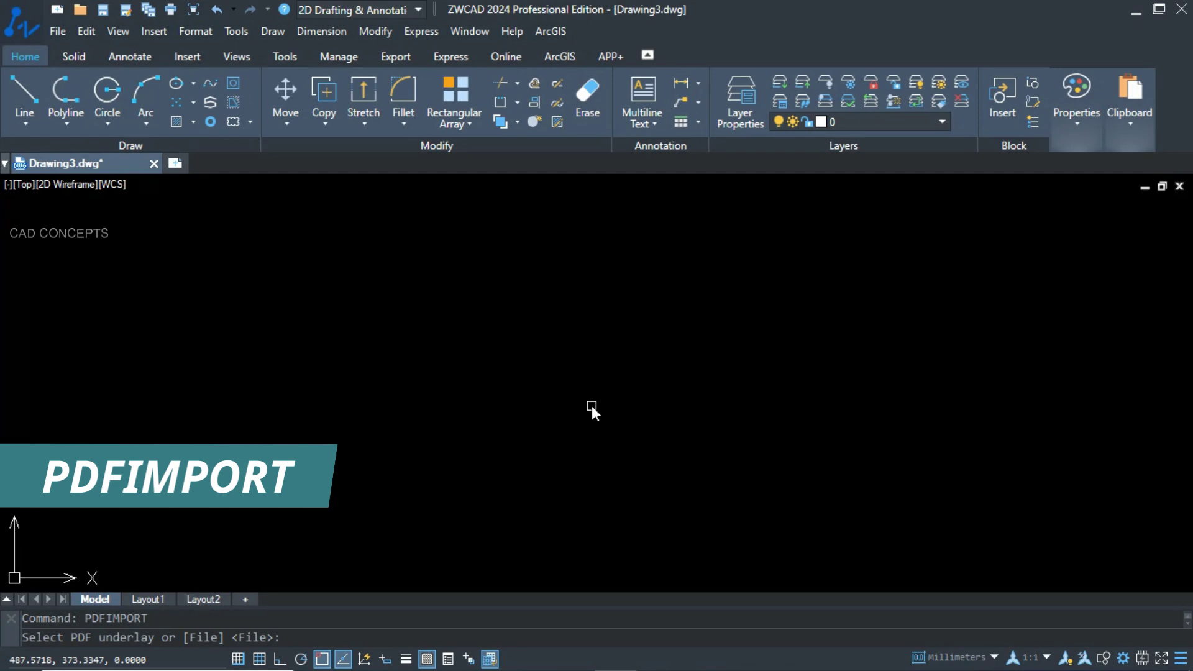
pyautogui.write('F')
pyautogui.press('Return')
pyautogui.click(148, 64)
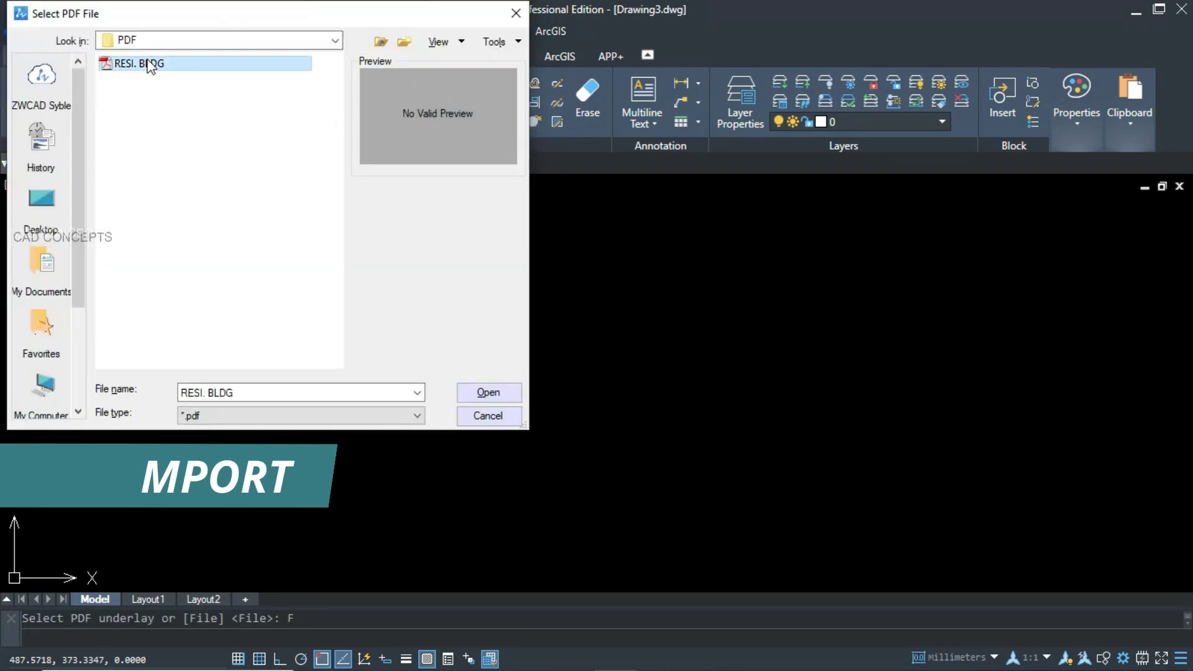
pyautogui.click(487, 391)
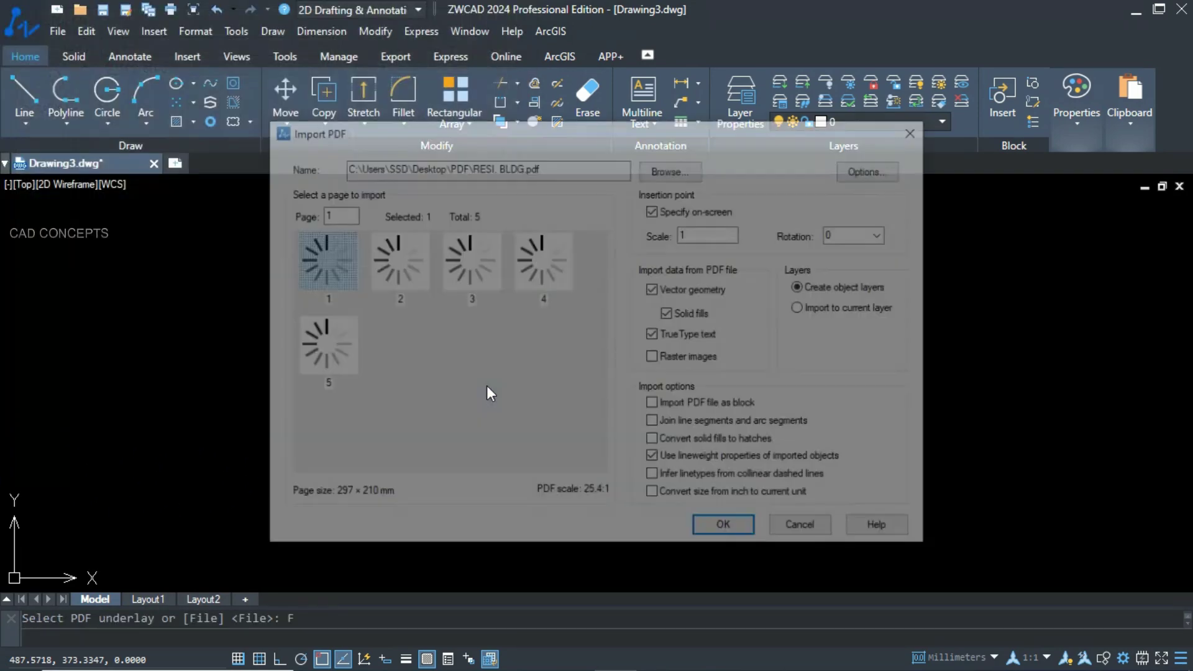
pyautogui.moveTo(323, 310); pyautogui.dragTo(334, 333)
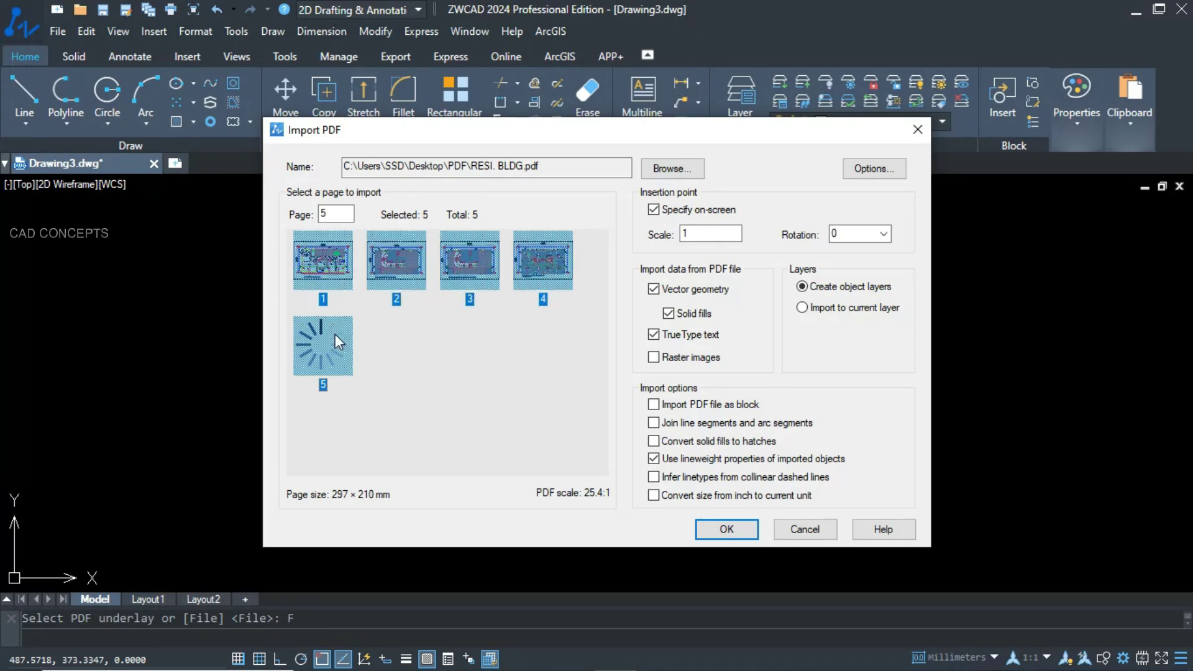
pyautogui.click(727, 529)
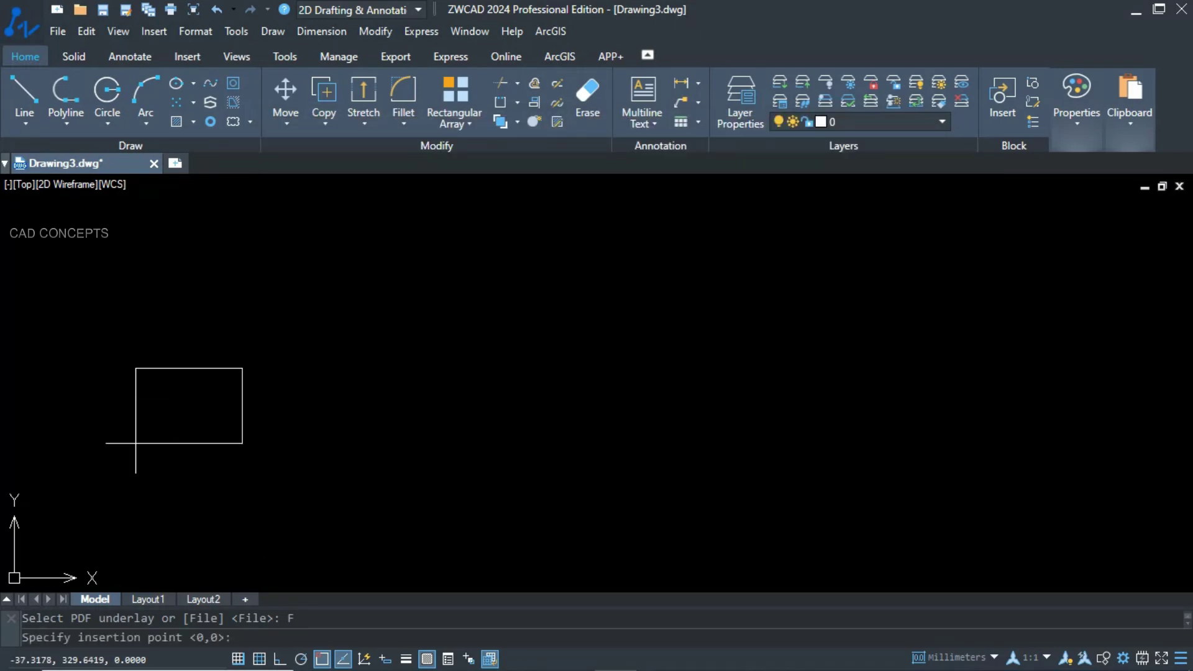
# Place the five imported PDF pages side by side in a row in model space
pyautogui.click(97, 446)
pyautogui.click(268, 440)
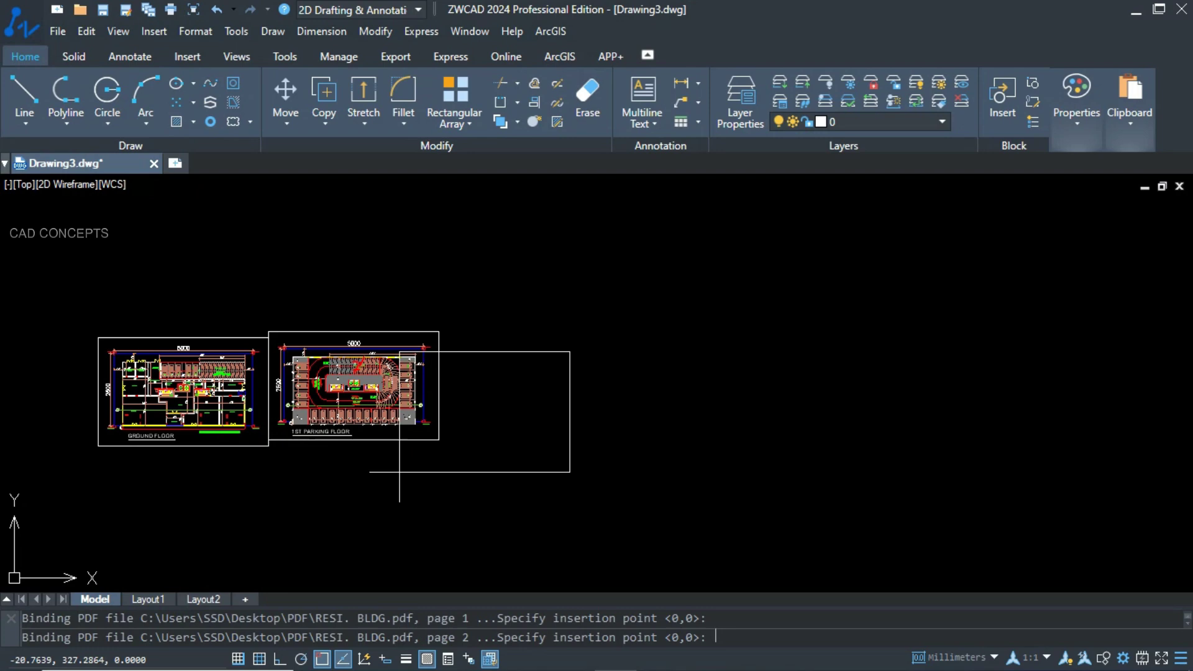
pyautogui.click(439, 433)
pyautogui.click(609, 427)
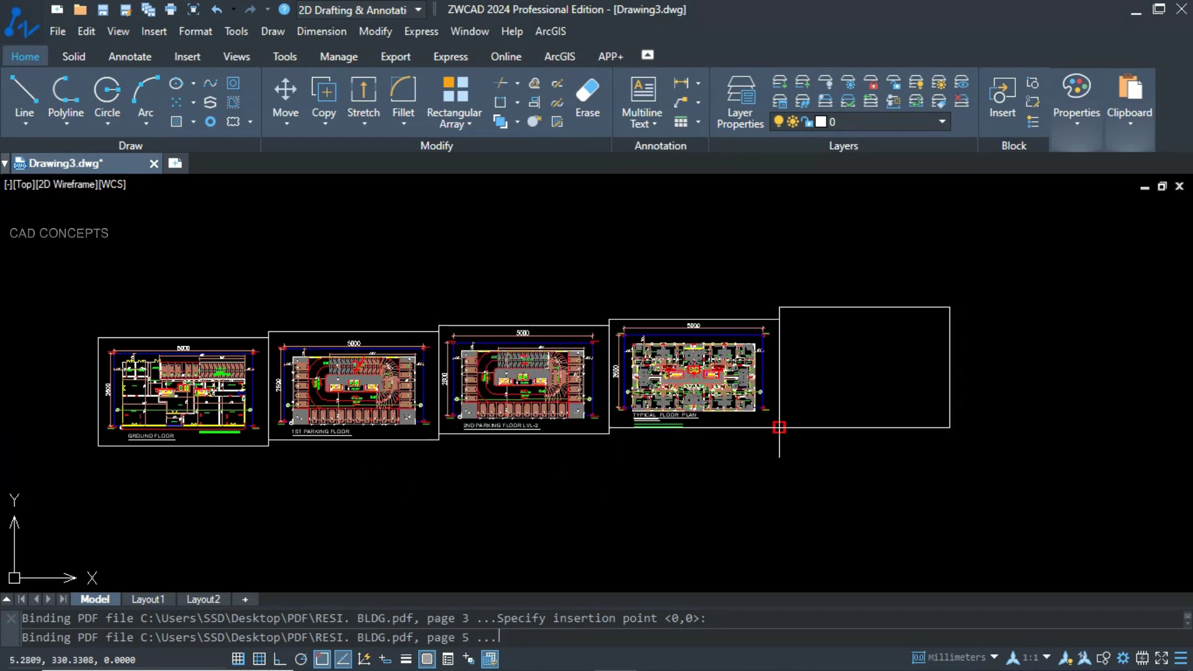
pyautogui.click(779, 427)
# Check the drawing's layer list for the layers that the PDF import created
pyautogui.click(846, 122)
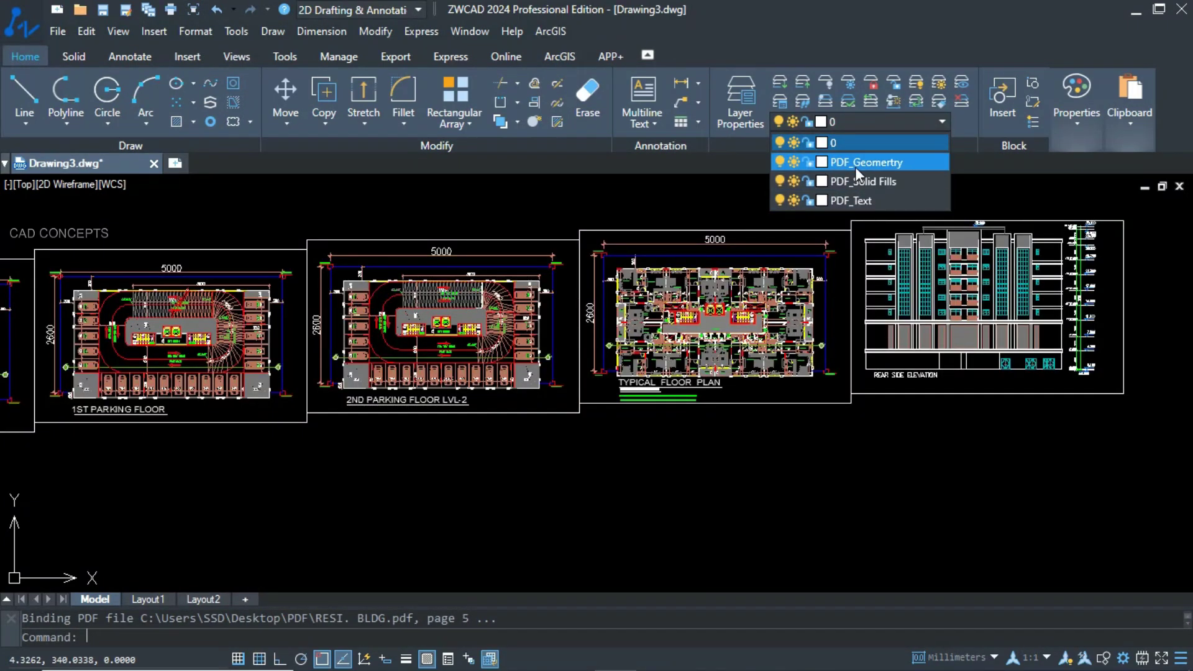
pyautogui.click(857, 447)
pyautogui.scroll(-2, 873, 458)
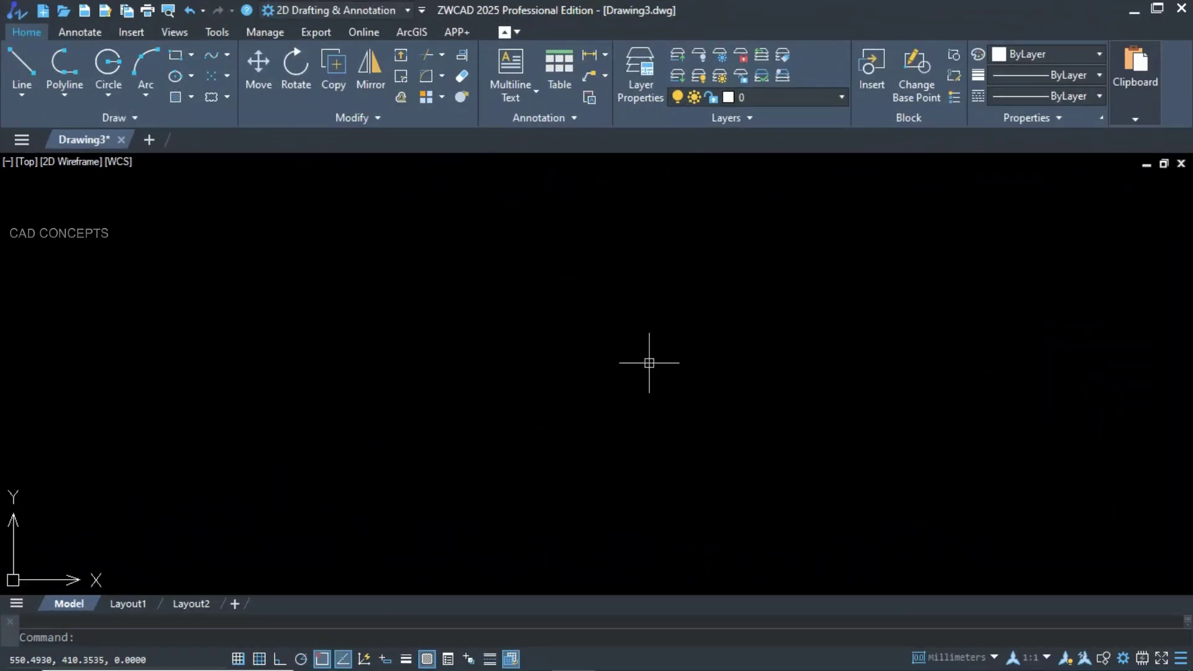
# In ZWCAD 2025, import all five pages of RESI. BLDG with PDFIMPORT, using the PDF layers
pyautogui.write('PDFIMPORT')
pyautogui.press('Return')
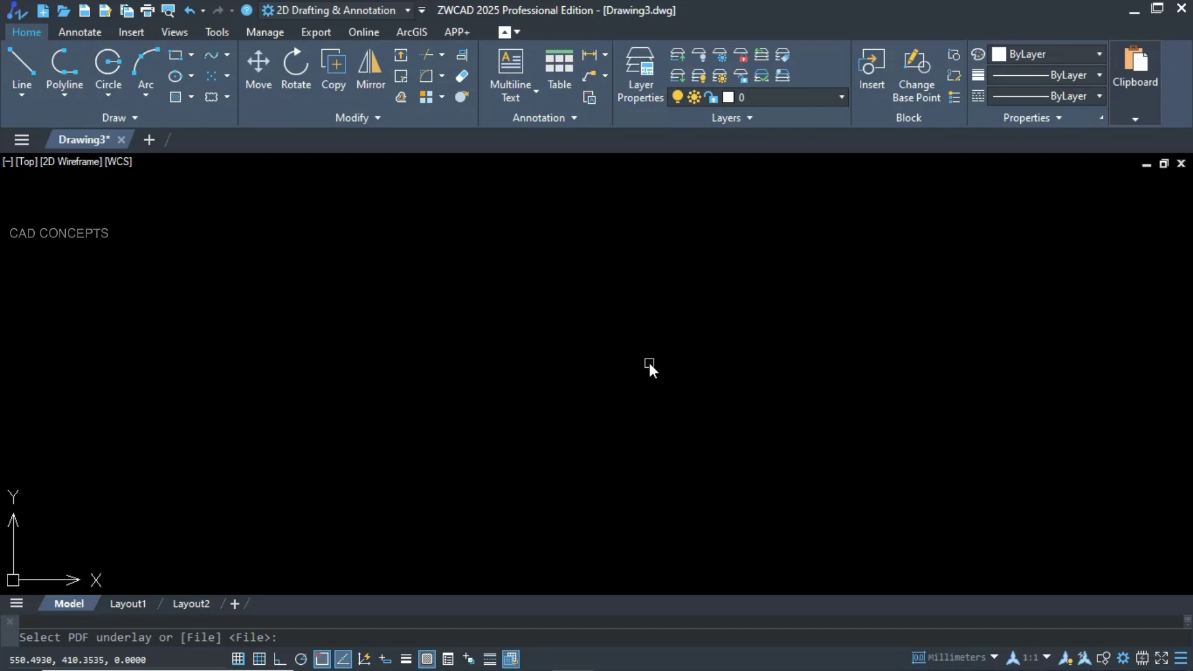
pyautogui.press('Return')
pyautogui.click(162, 67)
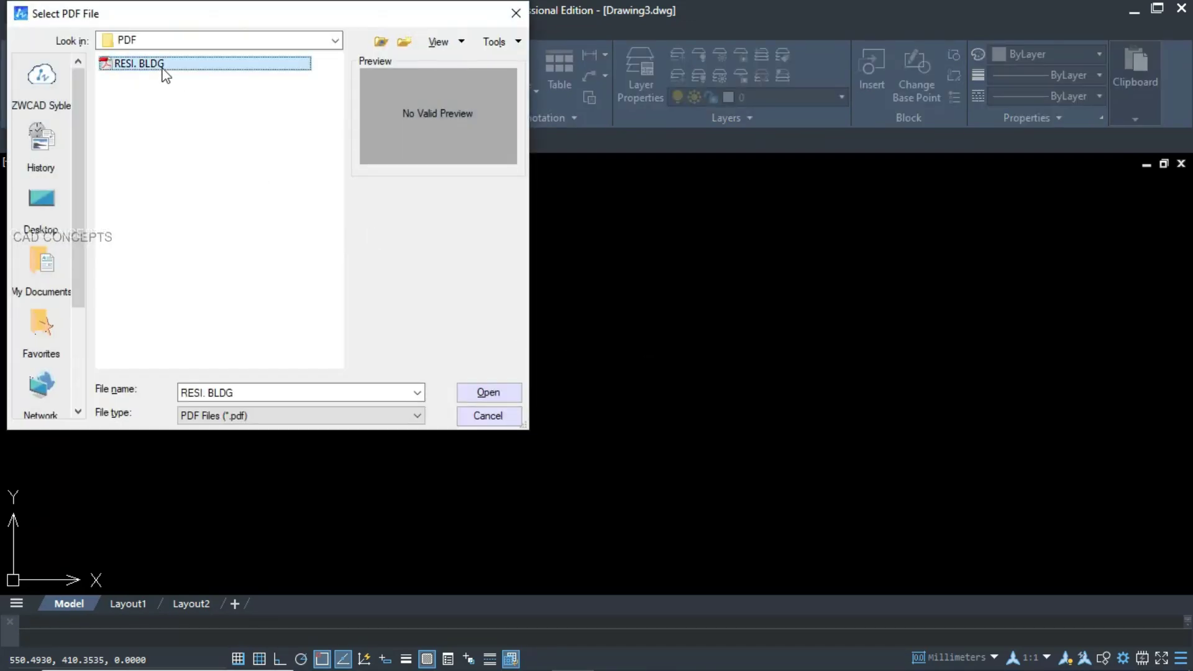
pyautogui.click(487, 393)
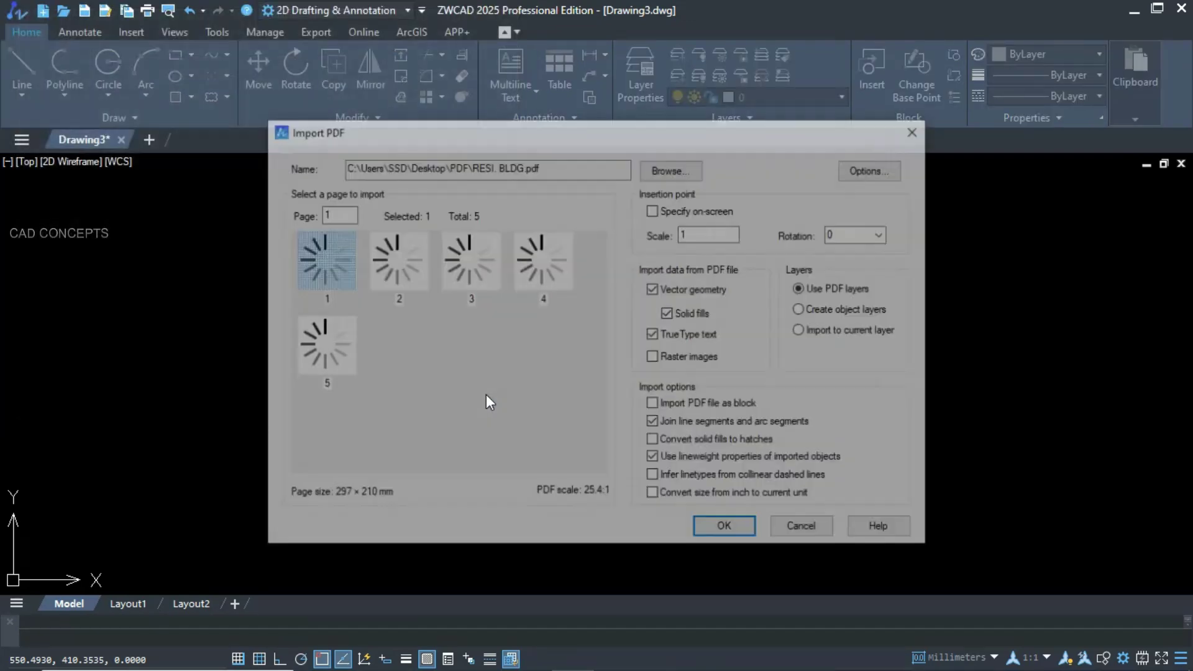
pyautogui.moveTo(510, 329); pyautogui.dragTo(327, 337)
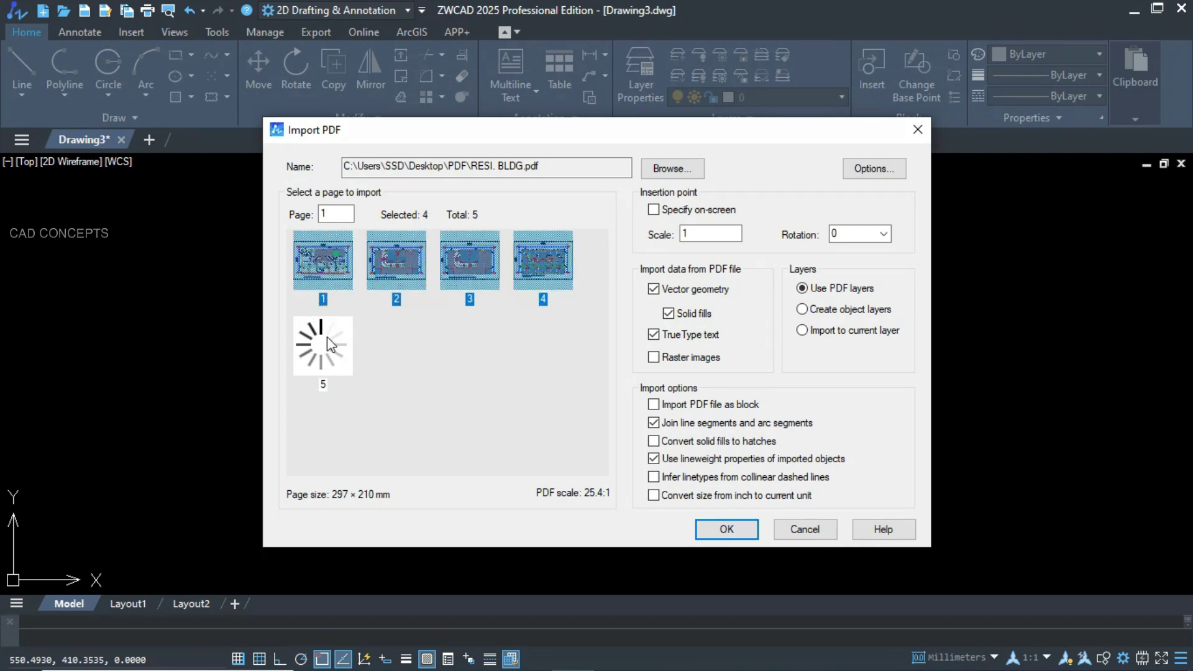
pyautogui.click(875, 291)
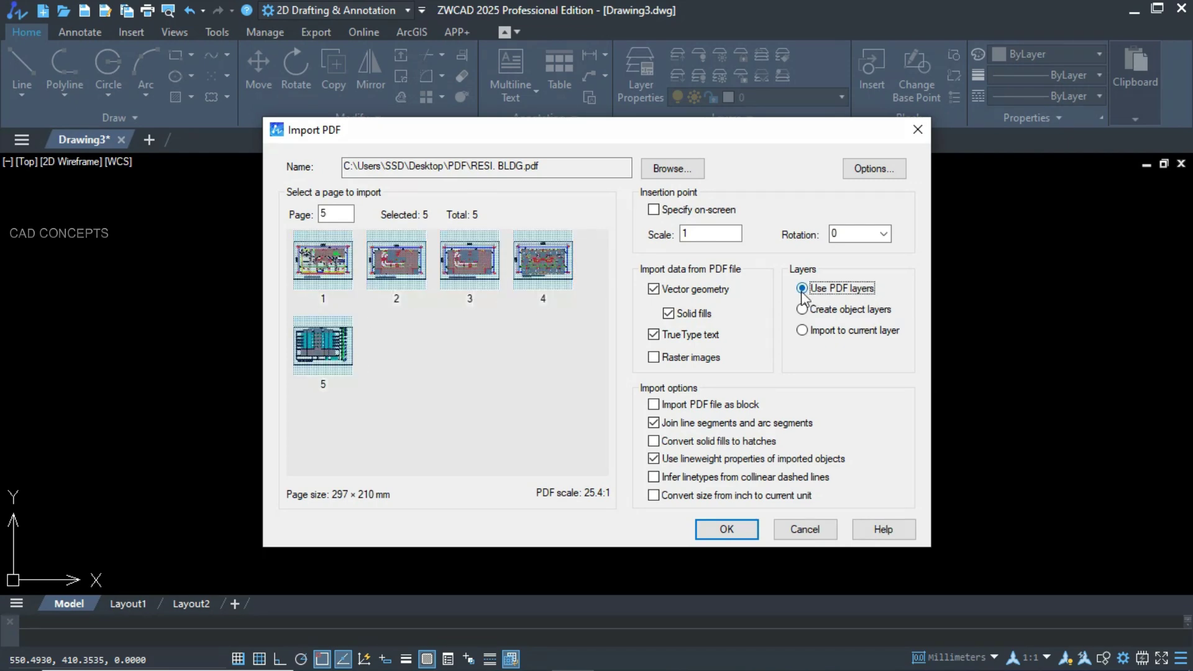
pyautogui.click(740, 529)
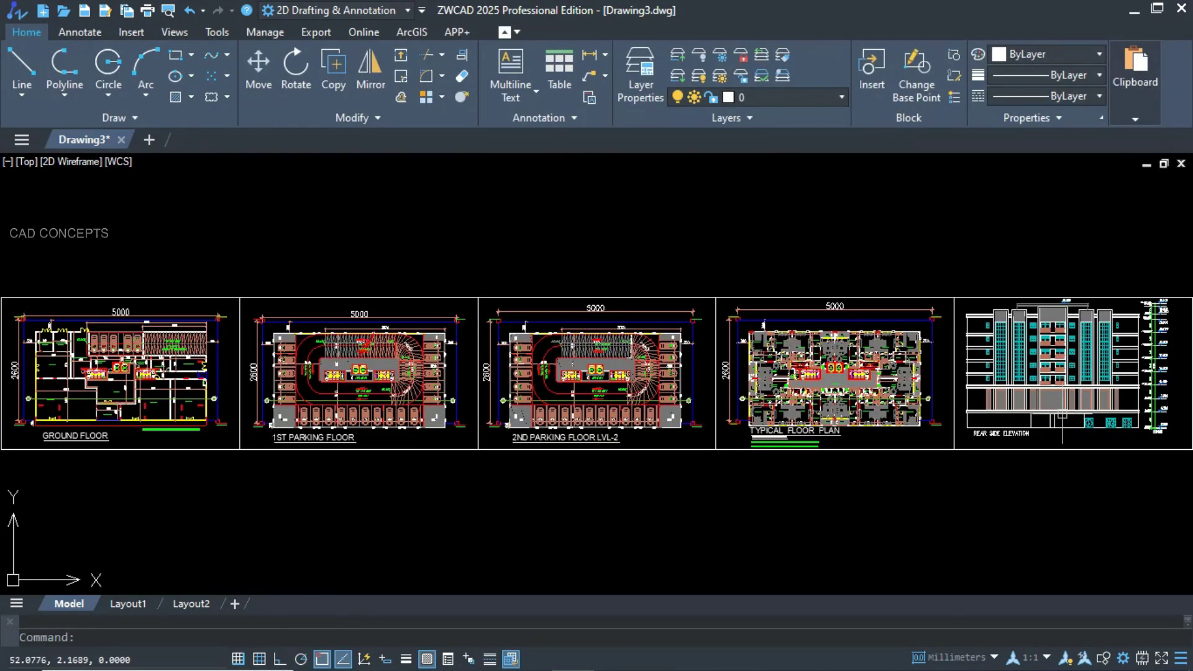
# Examine the imported plans up close, from the typical floor across the parking floors to the ground floor
pyautogui.scroll(5, 807, 398)
pyautogui.scroll(-2, 745, 404)
pyautogui.moveTo(350, 437); pyautogui.dragTo(621, 439, button='middle')
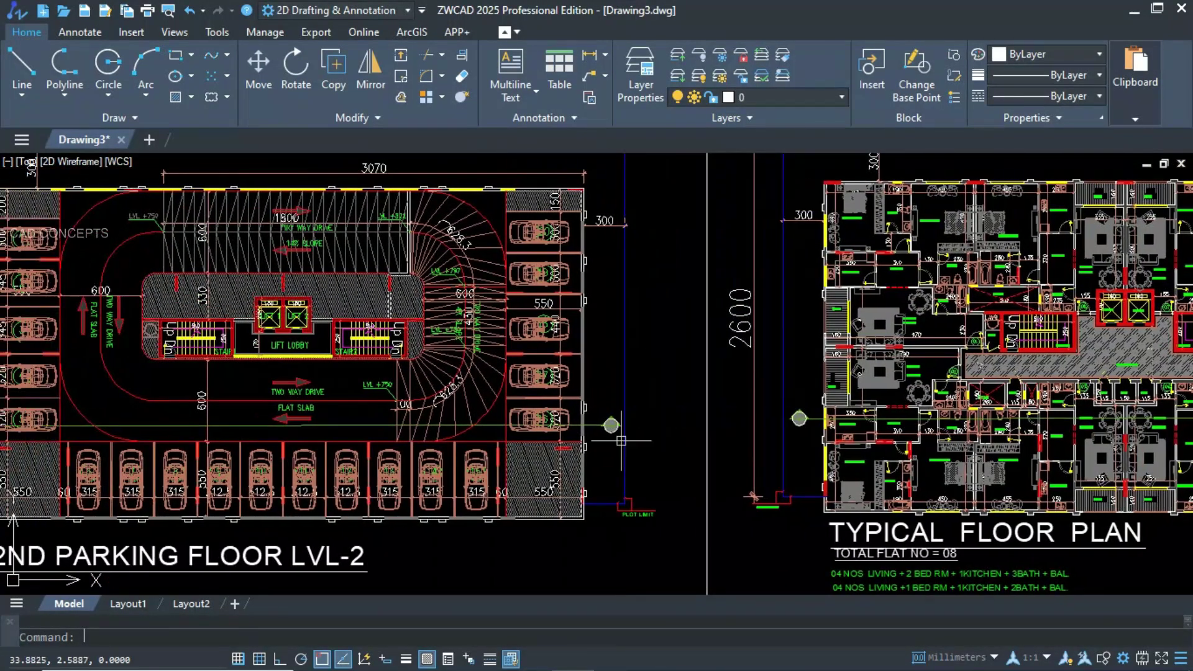
pyautogui.moveTo(248, 413); pyautogui.dragTo(582, 437, button='middle')
pyautogui.moveTo(224, 433); pyautogui.dragTo(721, 438, button='middle')
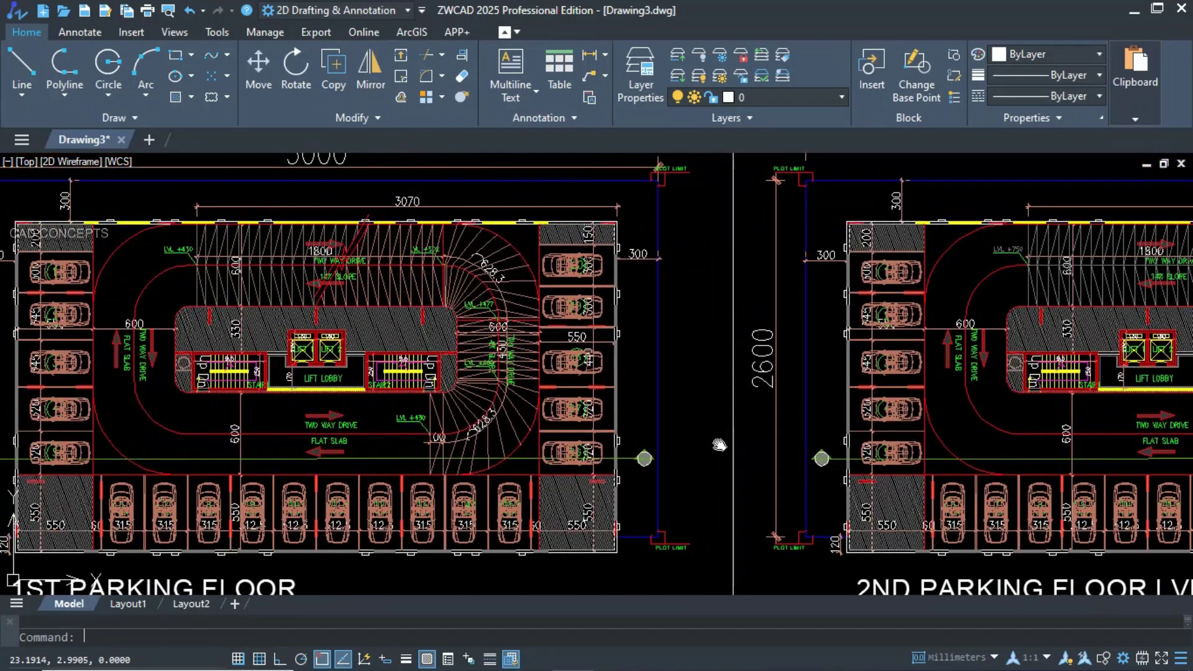
pyautogui.moveTo(200, 426); pyautogui.dragTo(640, 437, button='middle')
pyautogui.moveTo(295, 420); pyautogui.dragTo(597, 421, button='middle')
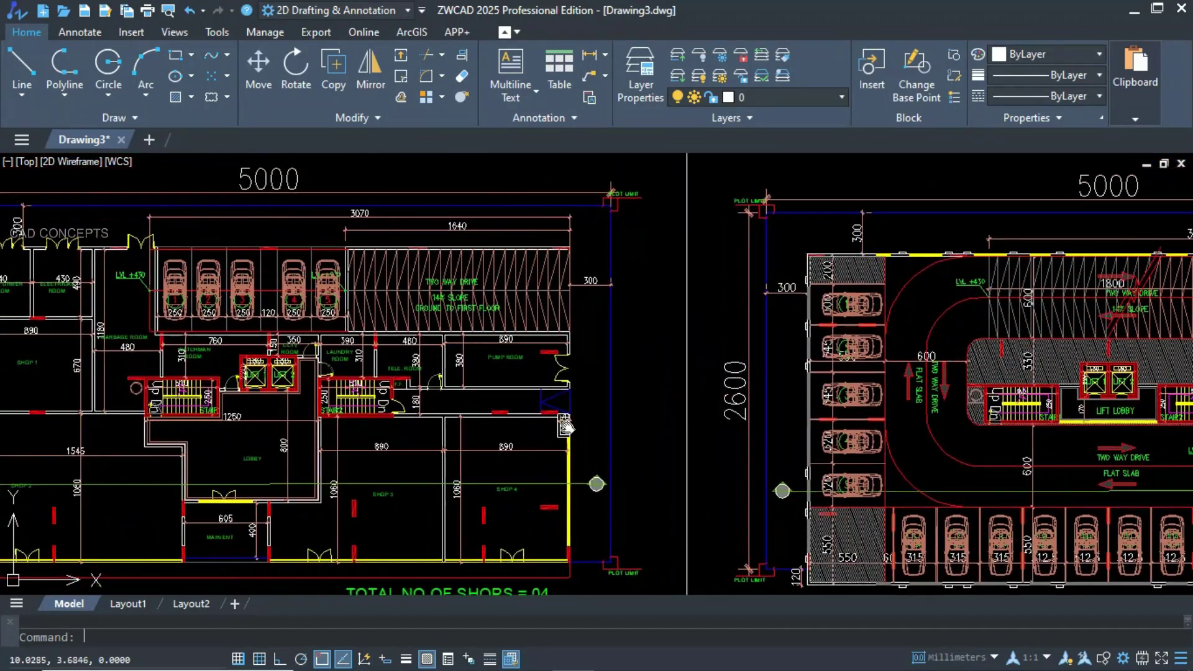
# Browse the full list of layers brought in with the imported PDF pages
pyautogui.scroll(-7, 150, 410)
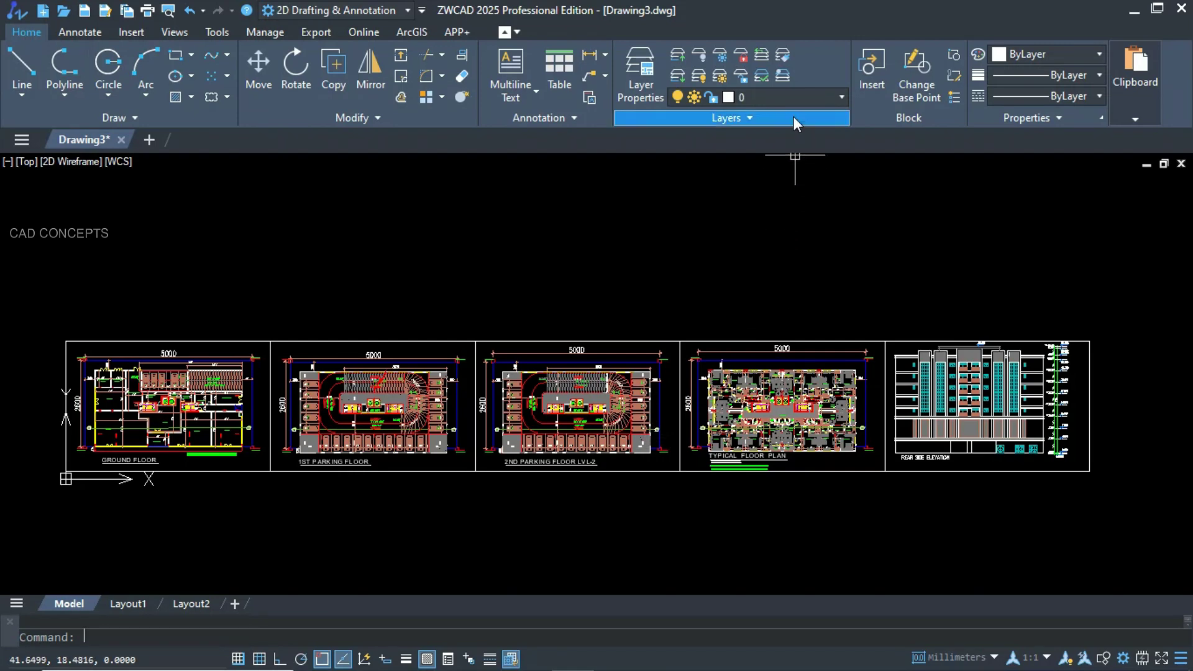
pyautogui.click(792, 93)
pyautogui.scroll(-10, 765, 595)
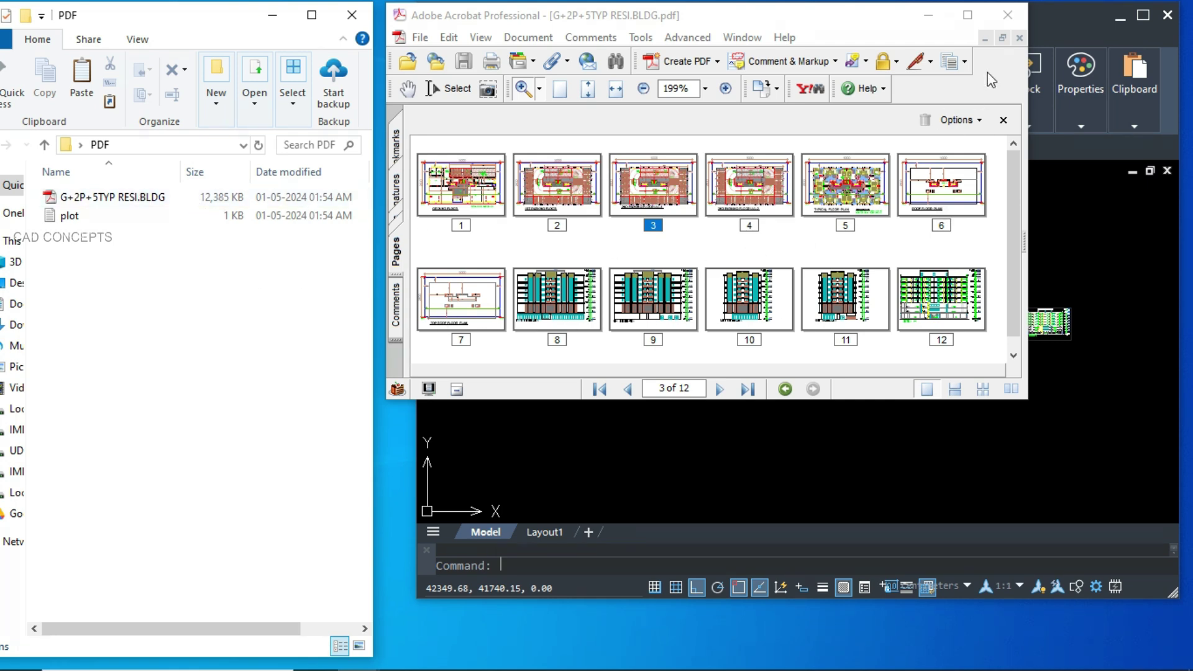
# Close G+2P+5TYP RESI.BLDG.pdf in Adobe Acrobat and return to the ZWCAD drawing
pyautogui.click(1015, 23)
pyautogui.click(1015, 23)
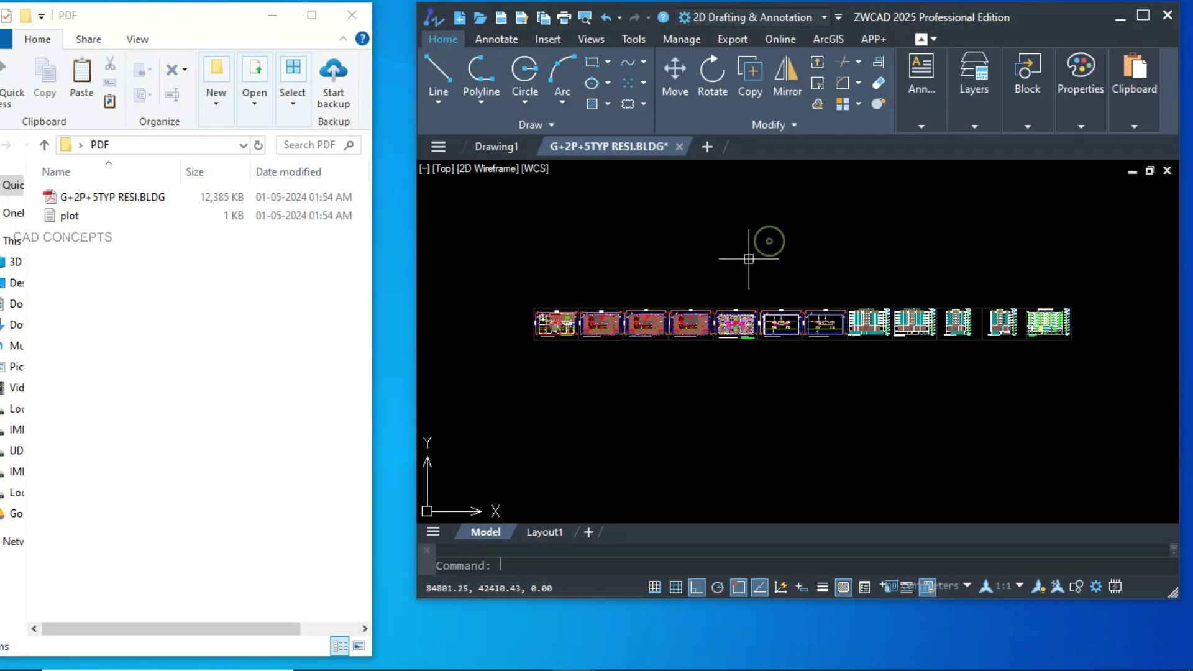
# Set the maximum raster DPI of the DWG to PDF.pc5 plotter to 72 in its custom PDF properties
pyautogui.hotkey('ctrl', 'p')
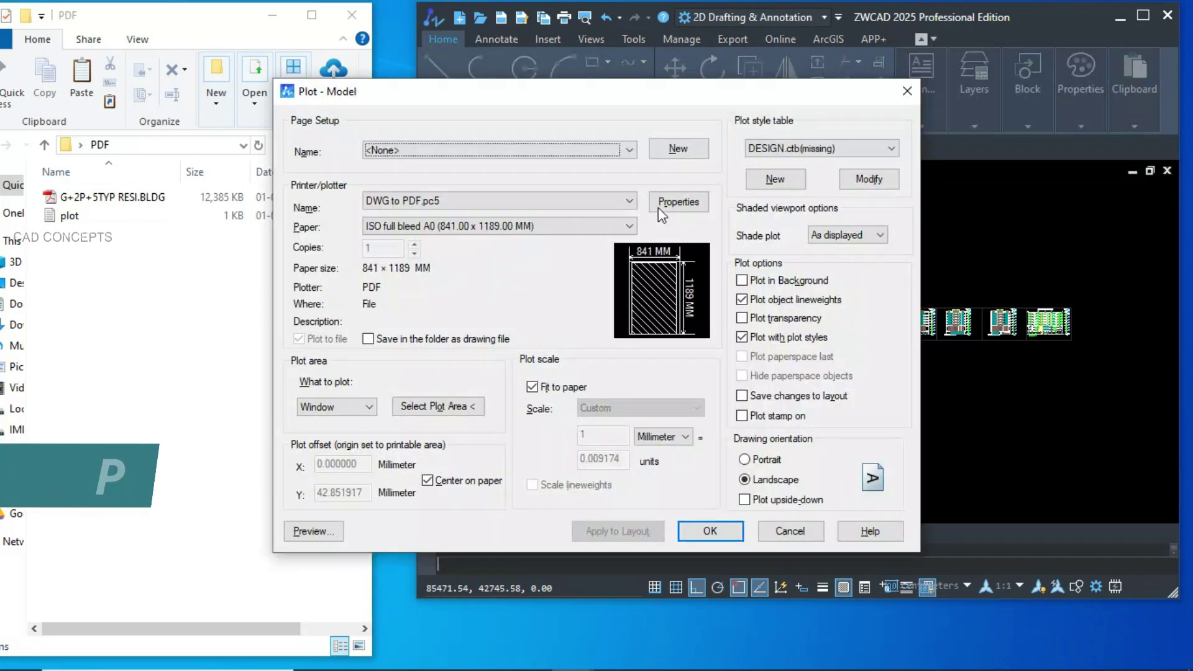
pyautogui.click(658, 203)
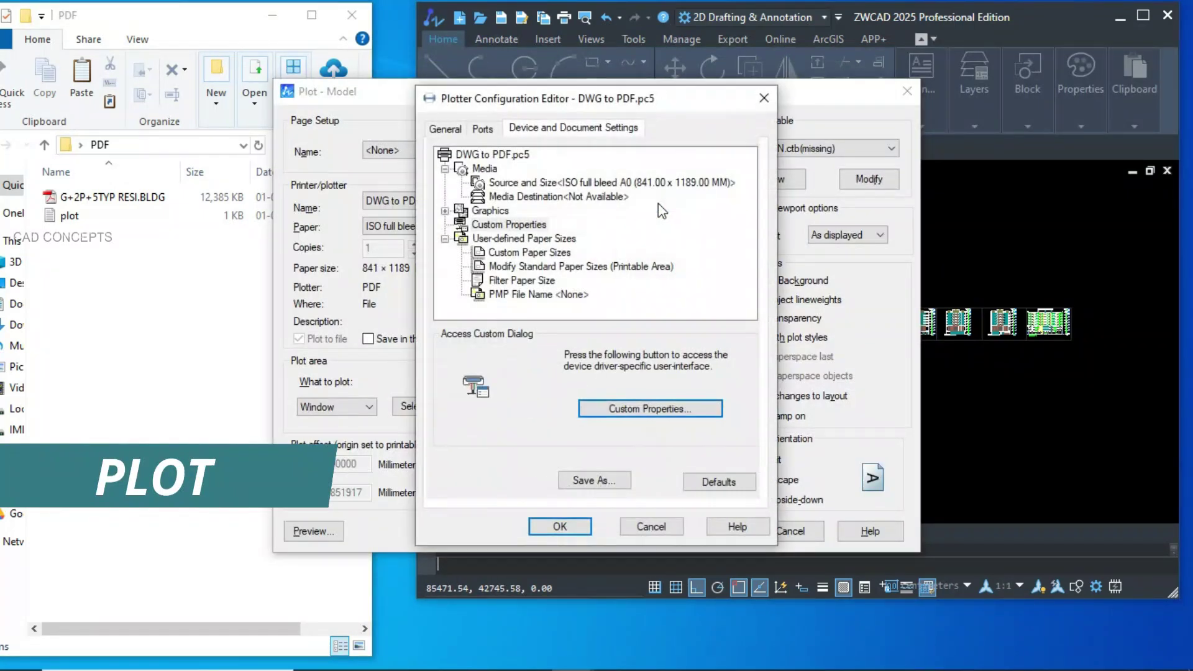
pyautogui.click(621, 408)
pyautogui.click(597, 193)
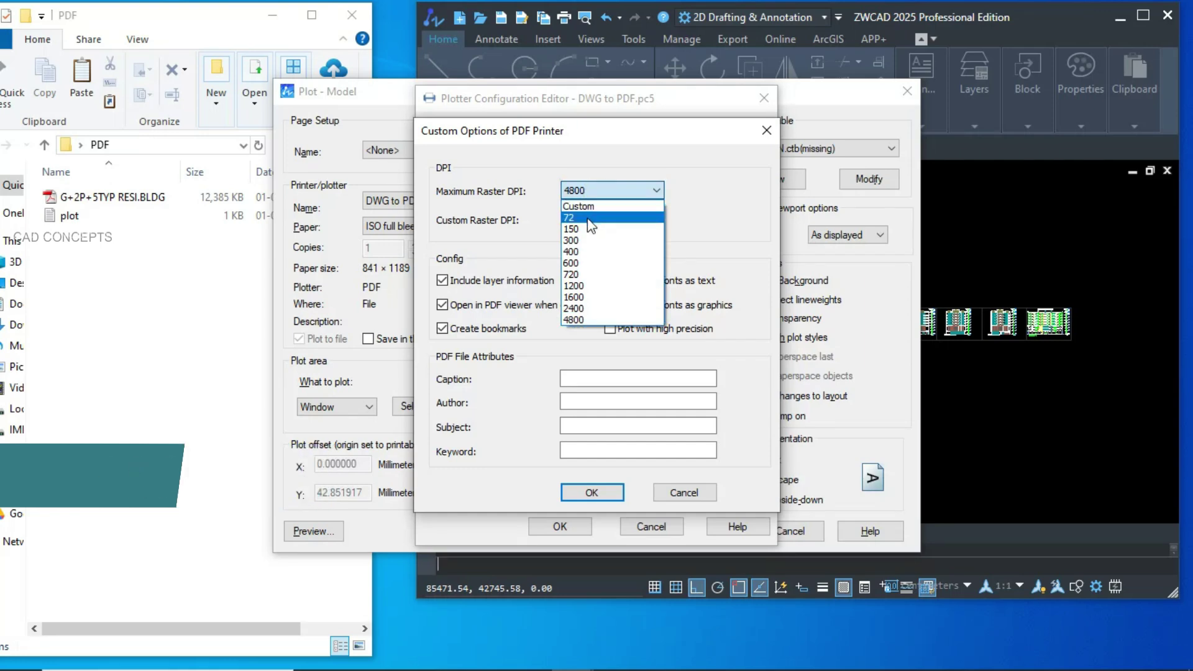
pyautogui.click(581, 218)
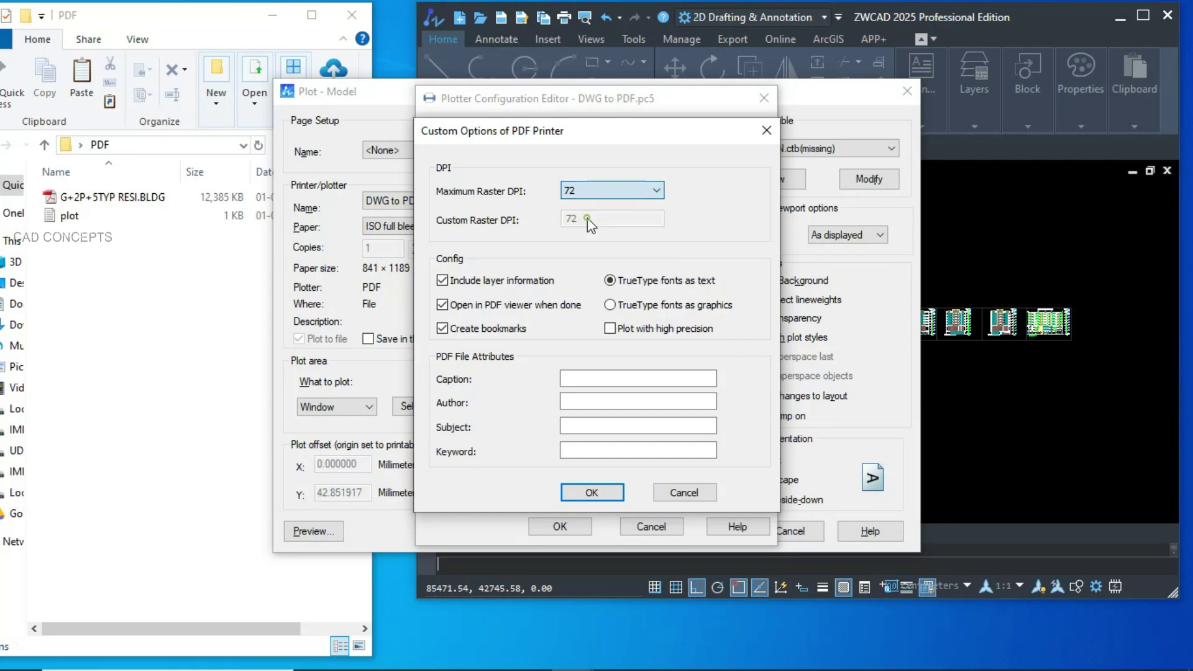
pyautogui.click(589, 493)
# Save the plotter changes to the DWG to PDF.pc5 configuration file and close the plot setup without plotting
pyautogui.click(581, 525)
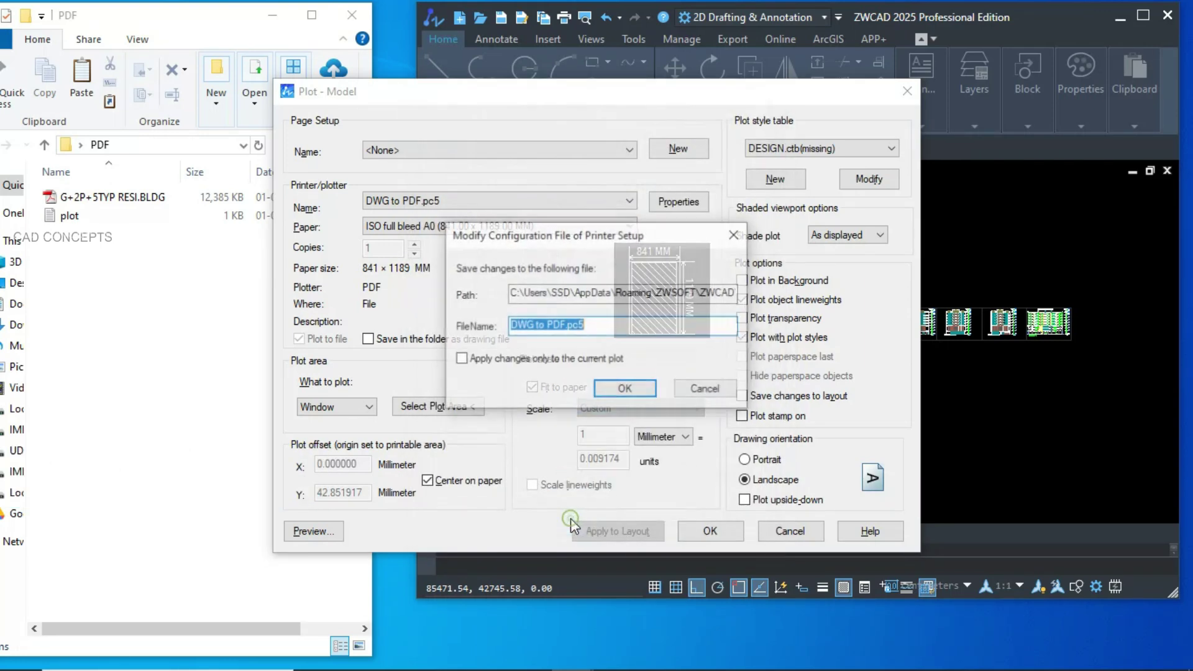
pyautogui.click(621, 388)
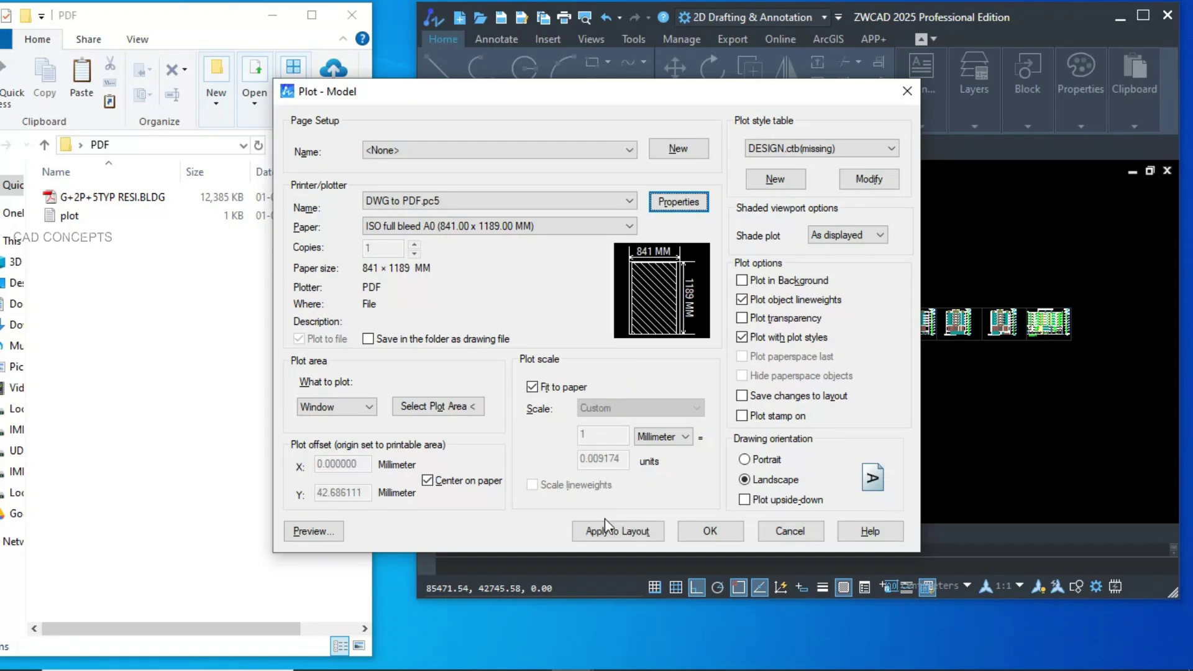
pyautogui.click(906, 91)
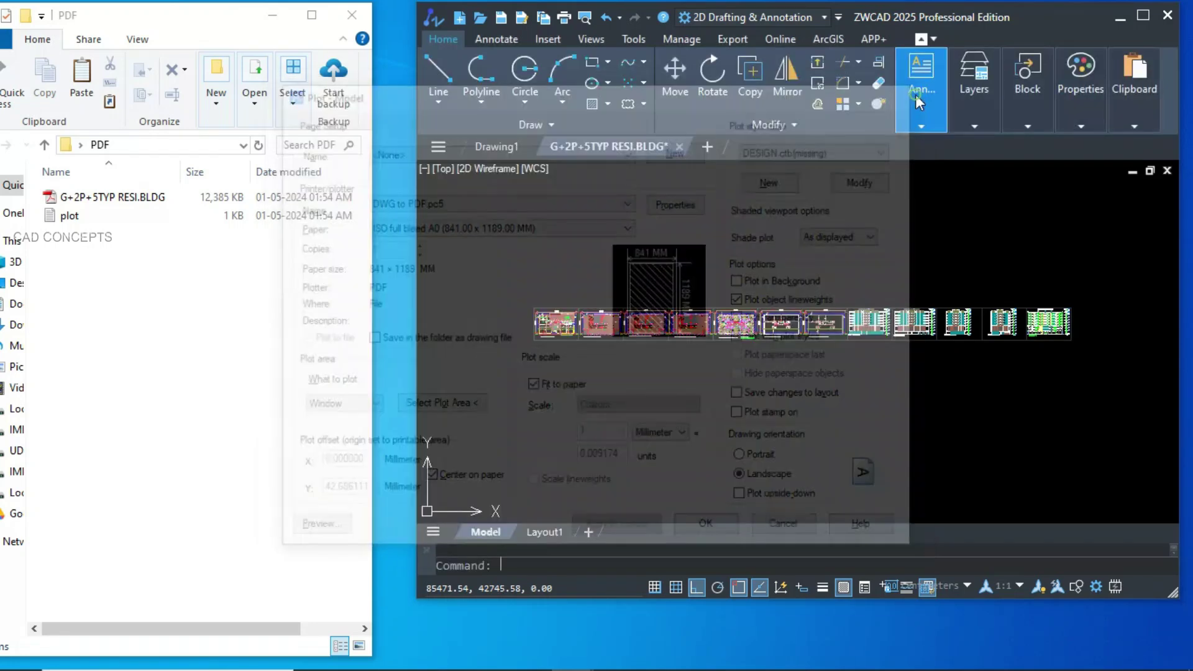
# Batch plot all the sheet frames in the G+2P+5TYP RESI.BLDG drawing to a multipage PDF with Smart Batch Plot (ZWPLOT)
pyautogui.write('zw')
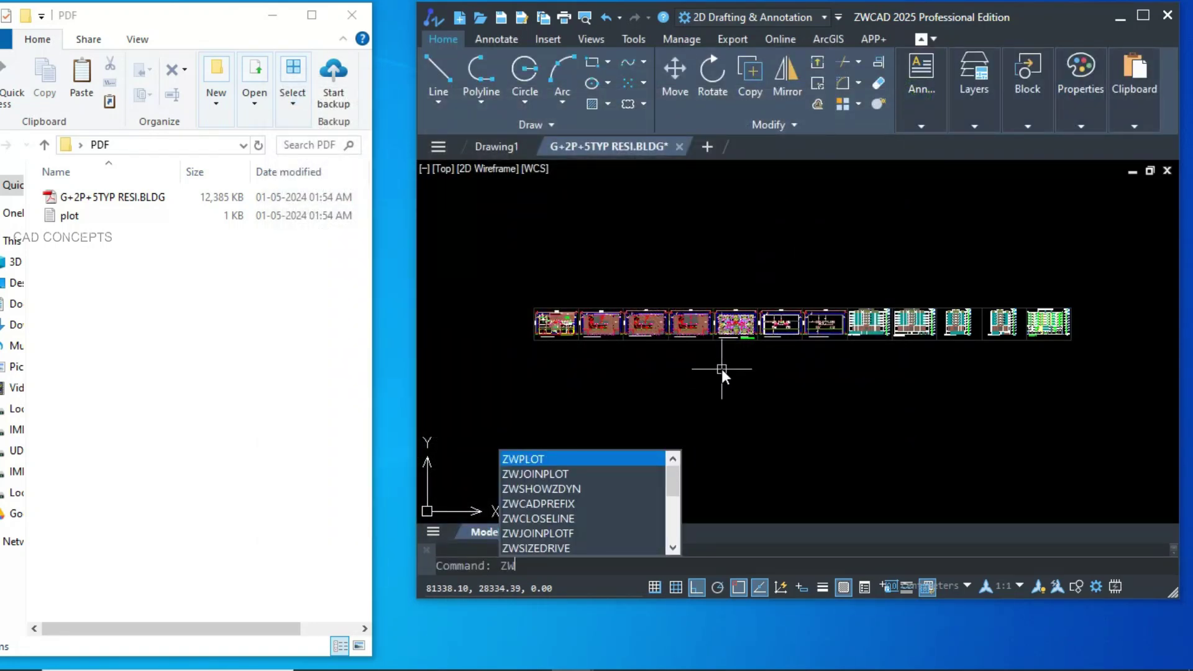
pyautogui.press('Return')
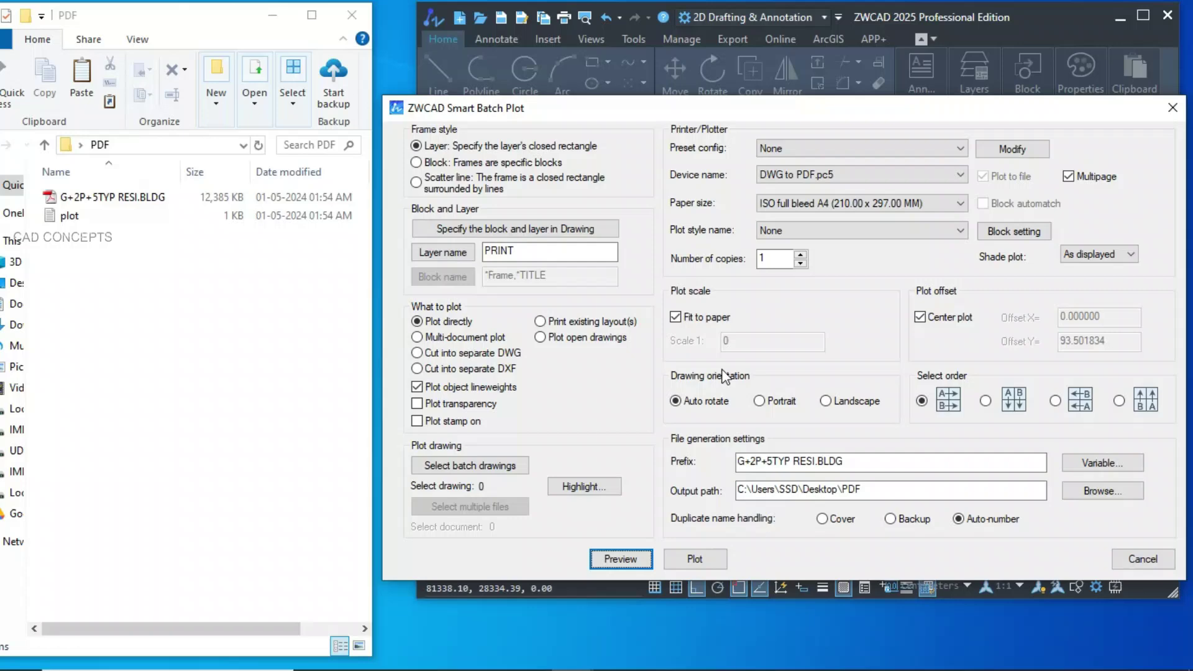
pyautogui.click(514, 469)
pyautogui.click(497, 283)
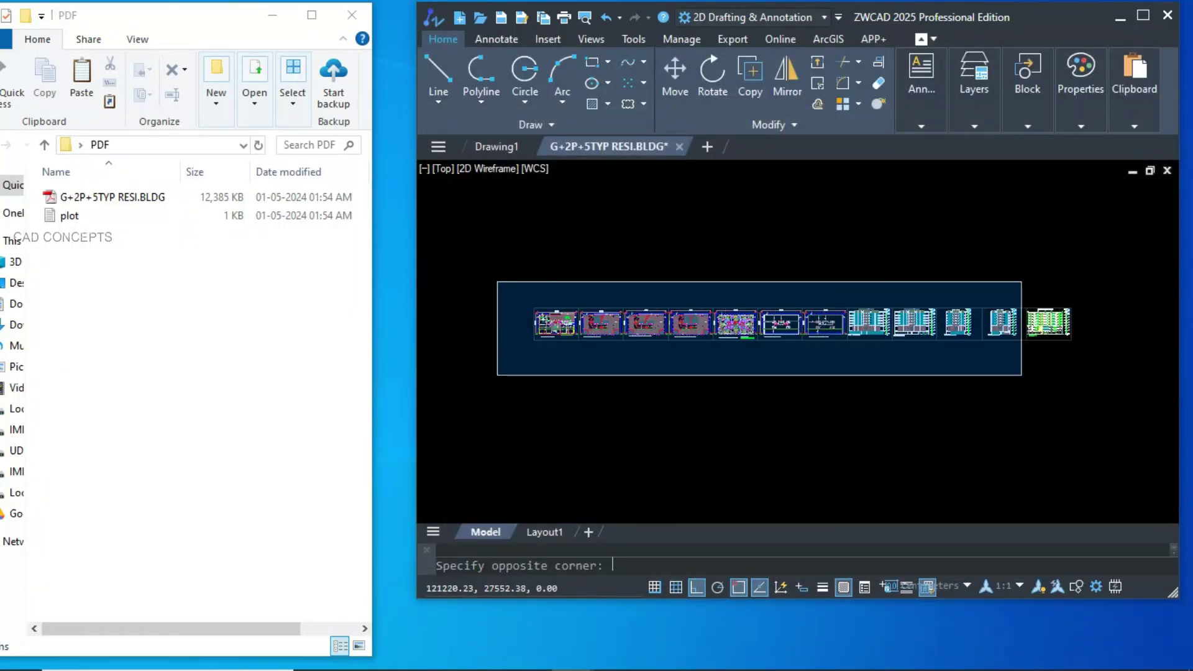
pyautogui.click(1111, 380)
pyautogui.rightClick(643, 376)
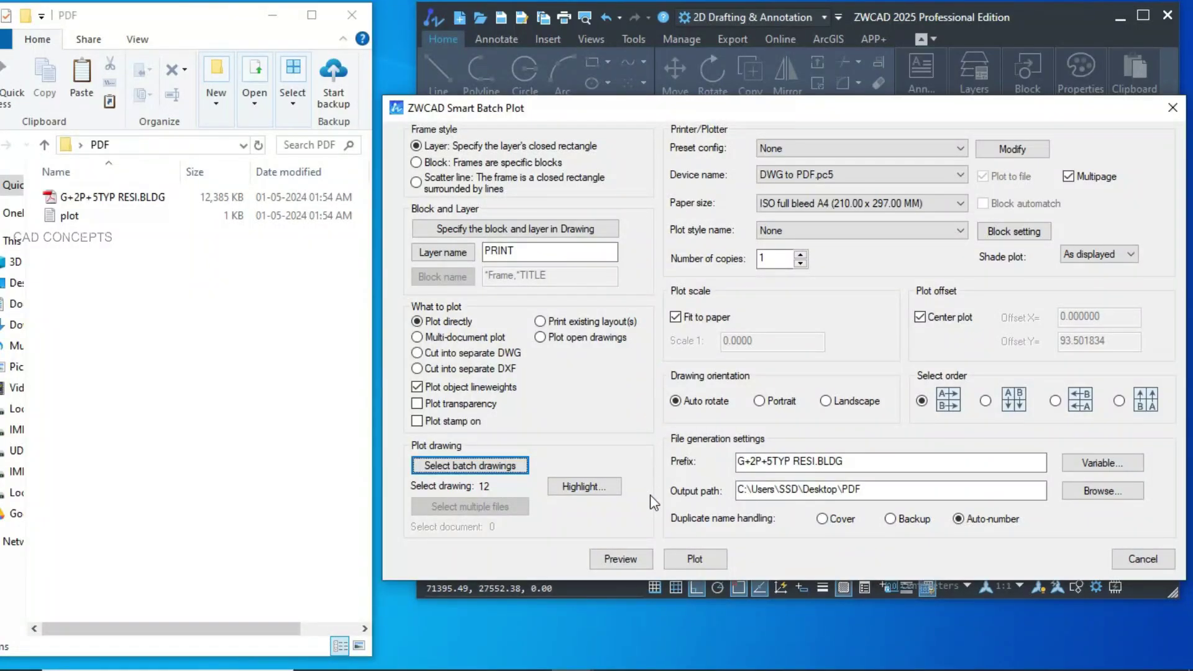
pyautogui.click(689, 559)
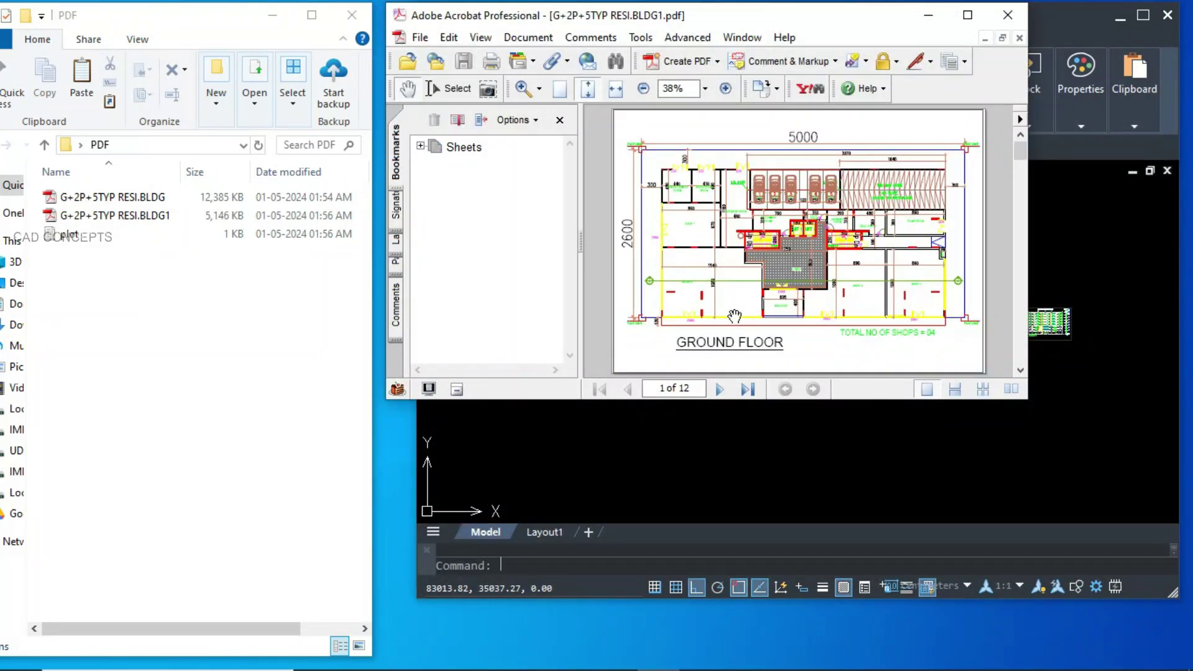
# View the page thumbnails of G+2P+5TYP RESI.BLDG1.pdf and compare its file size with the earlier PDF in the refreshed folder
pyautogui.click(396, 259)
pyautogui.moveTo(580, 243); pyautogui.dragTo(994, 241)
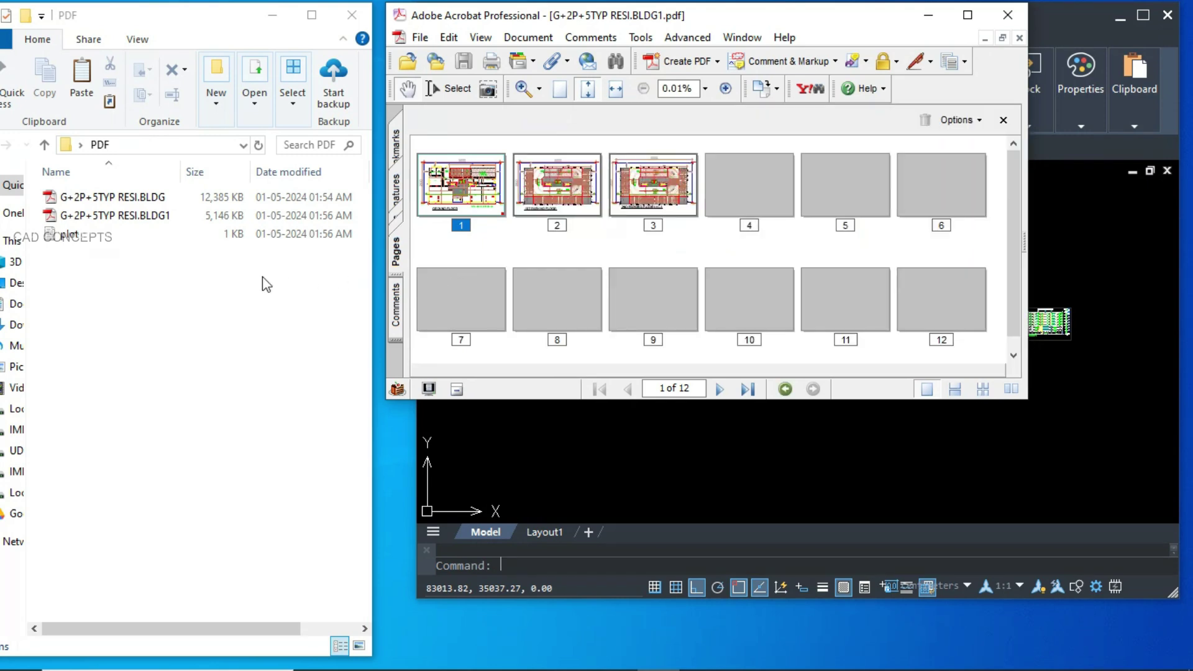
pyautogui.rightClick(142, 290)
pyautogui.click(180, 353)
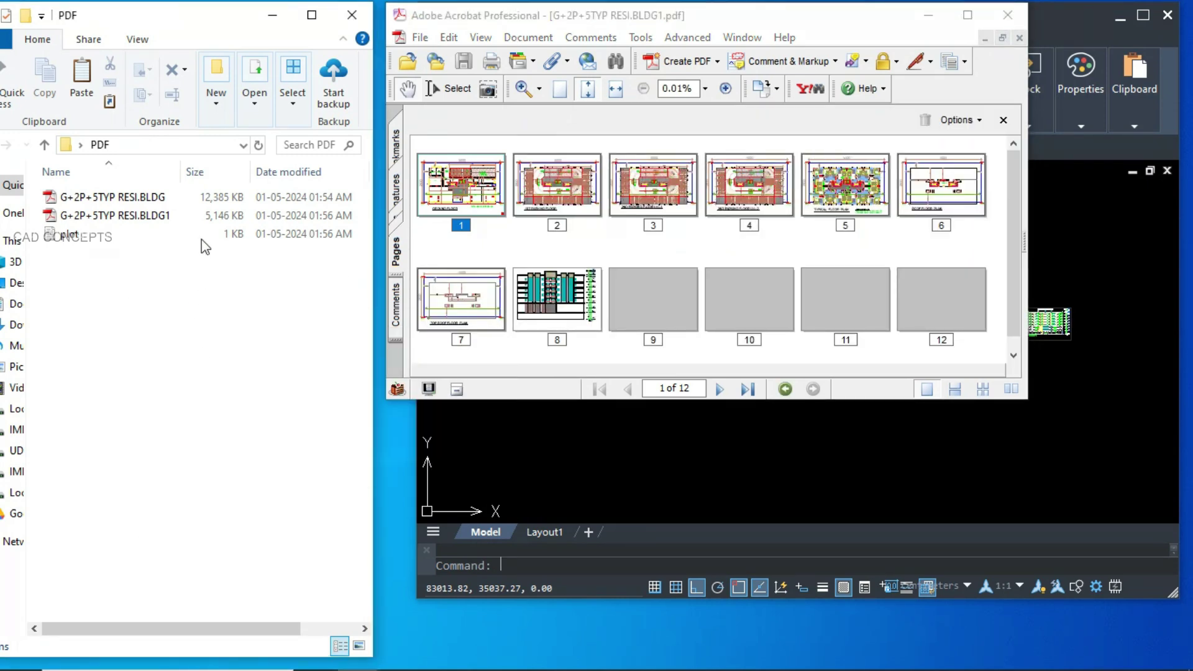
pyautogui.click(205, 216)
pyautogui.click(198, 282)
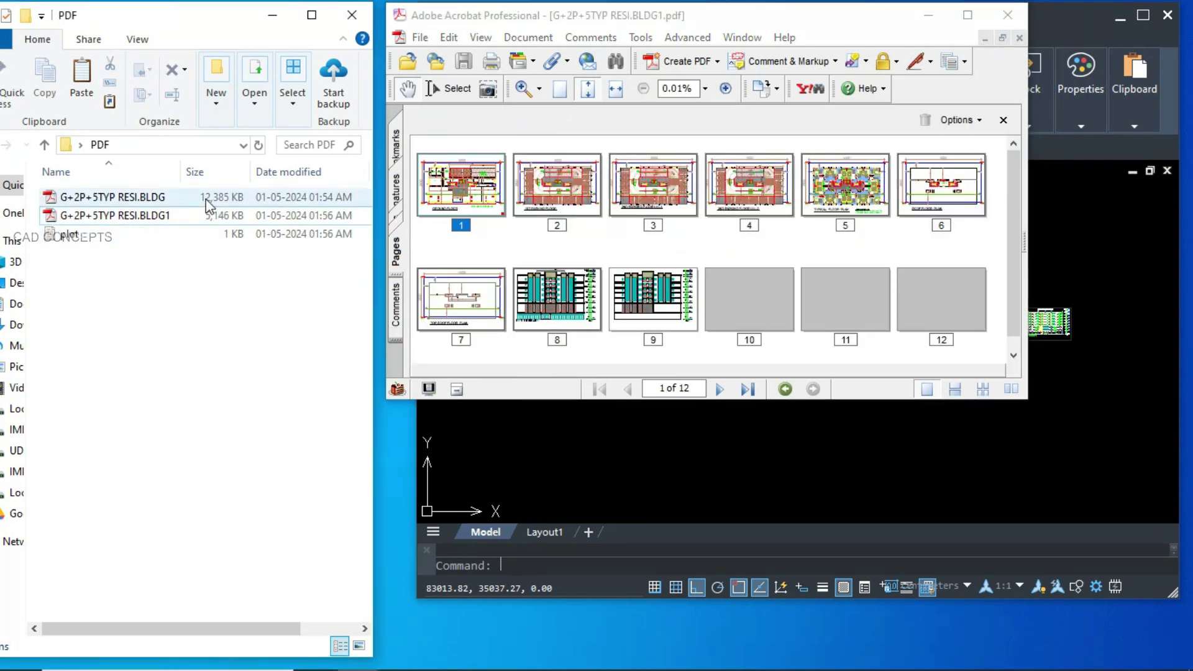
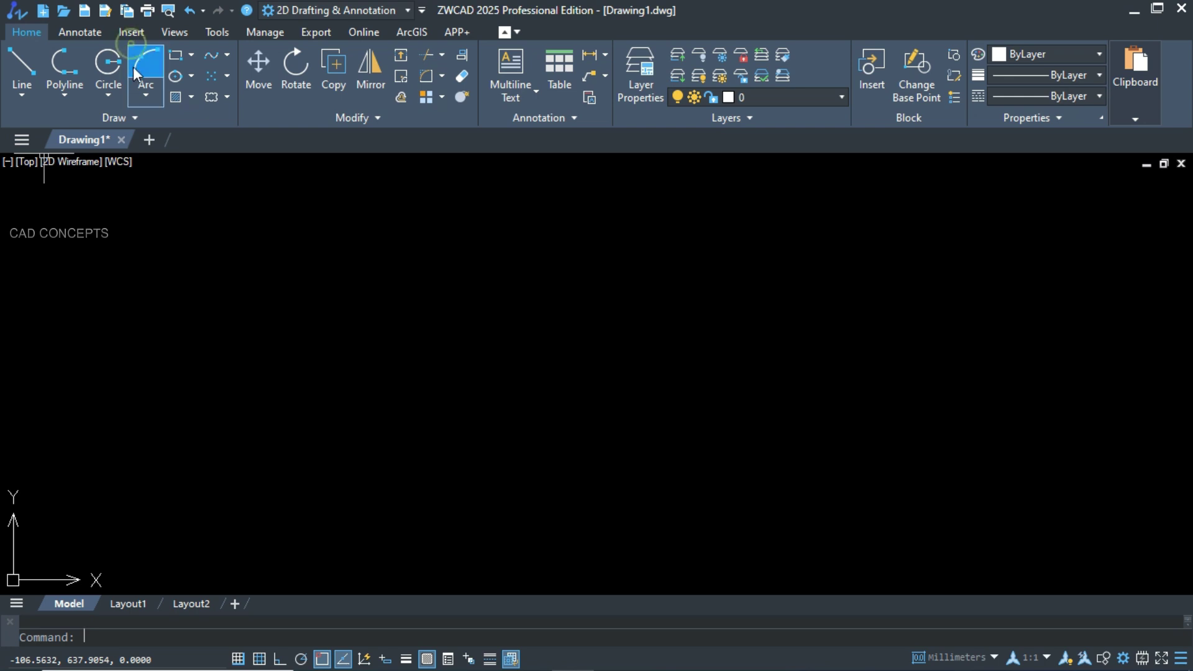
# Detach the Draw, Modify, Layers, Annotation, Block, Properties and Clipboard panels from the ribbon and float them over the drawing area
pyautogui.moveTo(133, 66)
pyautogui.mouseDown()
pyautogui.moveTo(129, 178)
pyautogui.moveTo(160, 202)
pyautogui.moveTo(280, 226)
pyautogui.moveTo(134, 185)
pyautogui.mouseUp()
pyautogui.moveTo(148, 117)
pyautogui.mouseDown()
pyautogui.moveTo(285, 175)
pyautogui.moveTo(437, 200)
pyautogui.moveTo(464, 174)
pyautogui.mouseUp()
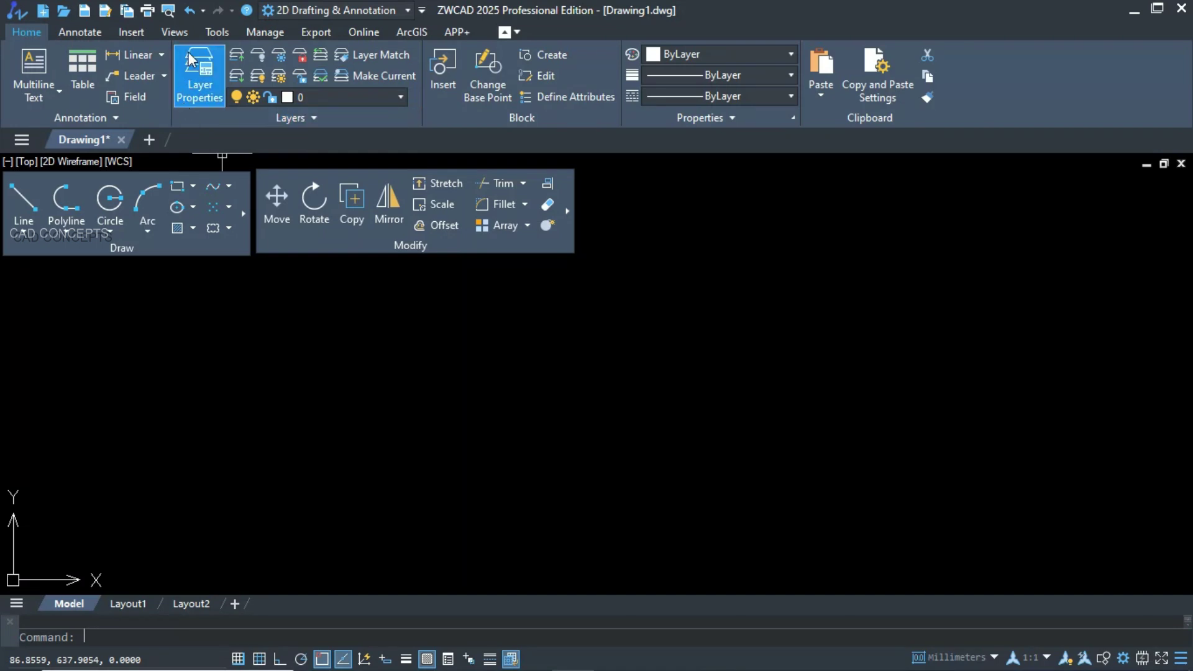
pyautogui.moveTo(205, 118); pyautogui.dragTo(714, 177)
pyautogui.moveTo(227, 75)
pyautogui.mouseDown()
pyautogui.moveTo(732, 178)
pyautogui.moveTo(969, 175)
pyautogui.mouseUp()
pyautogui.moveTo(99, 118)
pyautogui.mouseDown()
pyautogui.moveTo(152, 277)
pyautogui.moveTo(185, 309)
pyautogui.mouseUp()
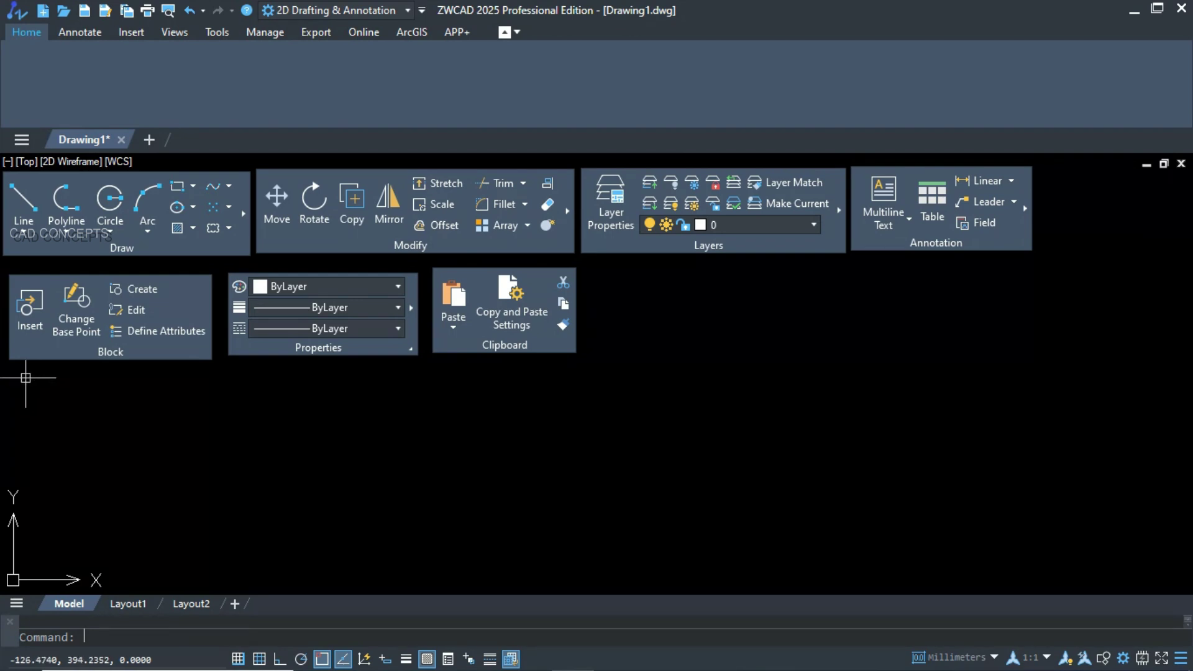
# Stack the floating Block, Properties and Clipboard panels under Draw, and the Layers and Annotation panels under Modify
pyautogui.moveTo(12, 338)
pyautogui.mouseDown()
pyautogui.moveTo(14, 245)
pyautogui.moveTo(15, 256)
pyautogui.mouseUp()
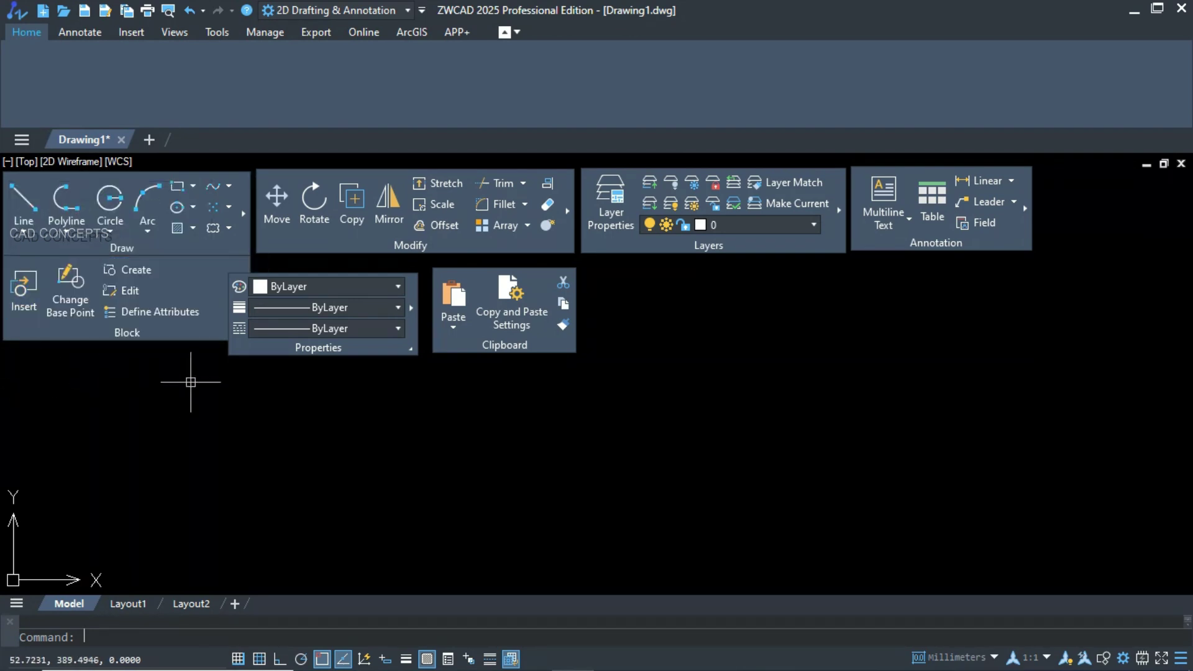
pyautogui.moveTo(237, 352); pyautogui.dragTo(28, 359)
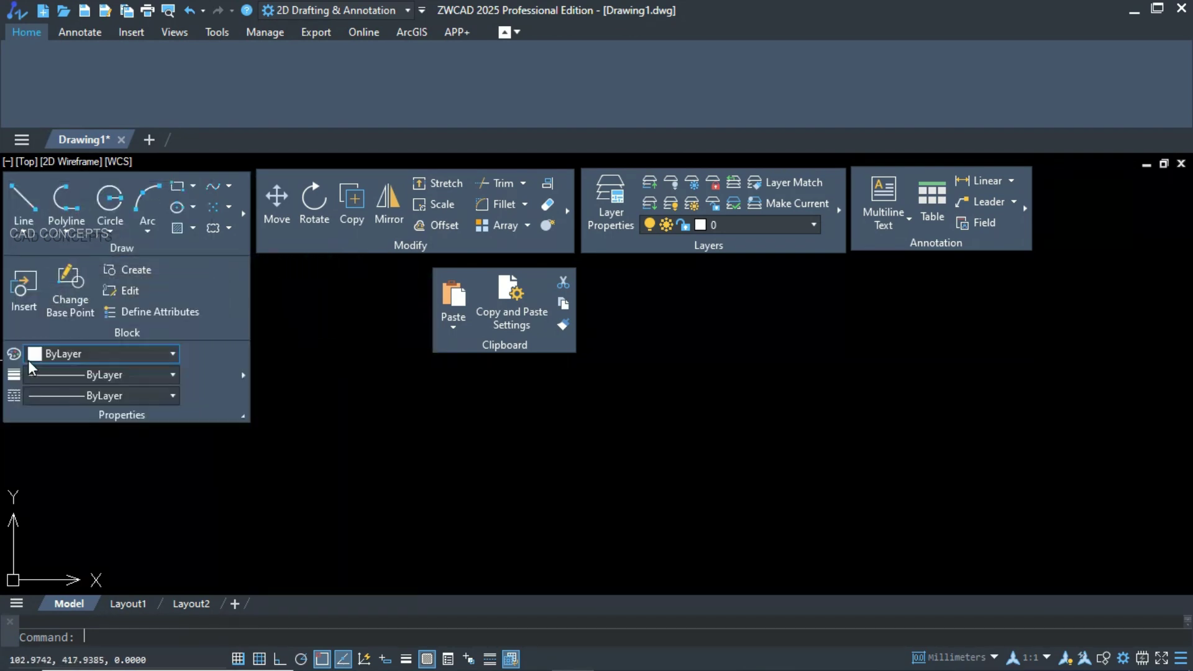
pyautogui.moveTo(441, 349); pyautogui.dragTo(24, 448)
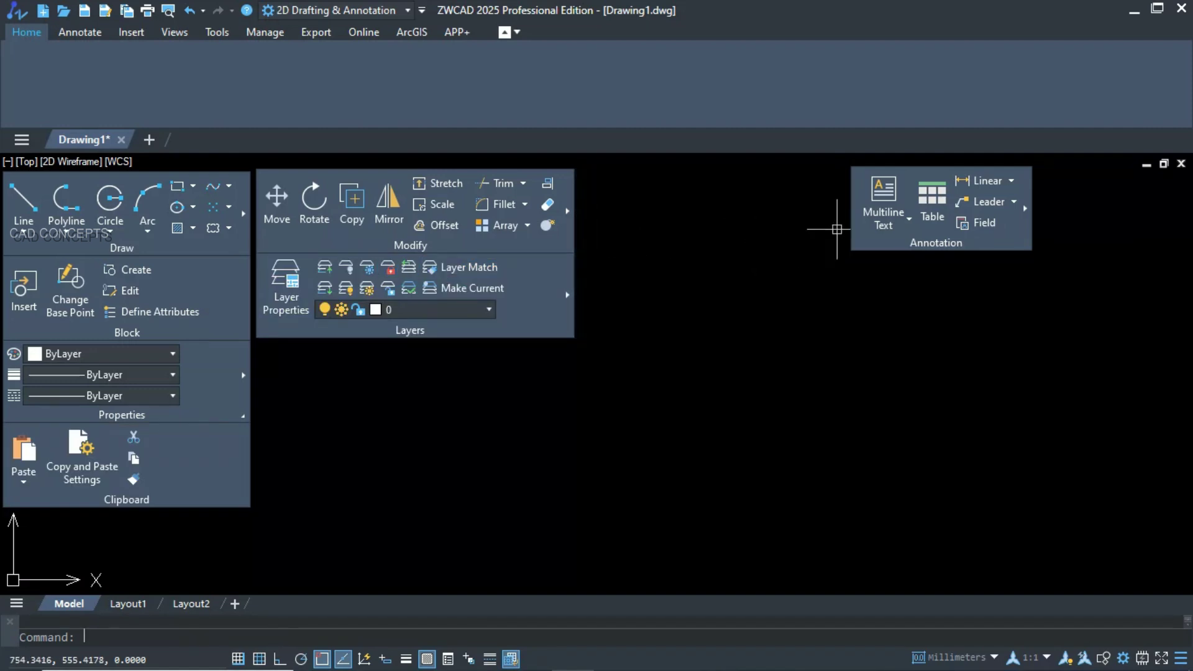
pyautogui.moveTo(858, 243)
pyautogui.mouseDown()
pyautogui.moveTo(573, 346)
pyautogui.moveTo(299, 340)
pyautogui.mouseUp()
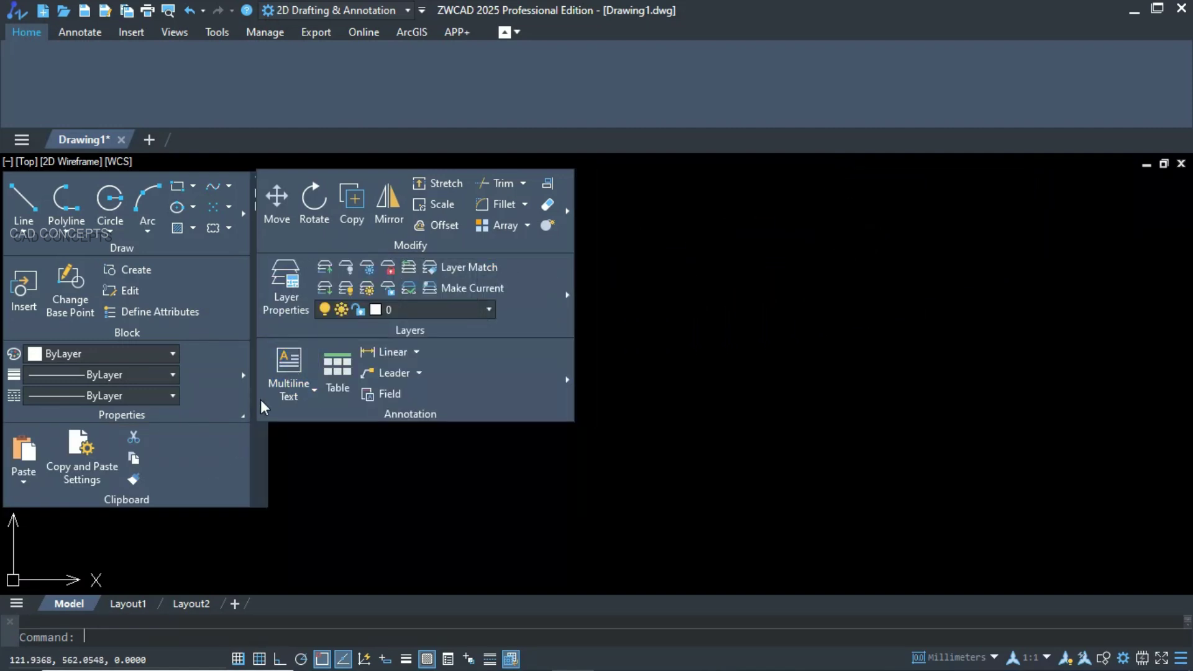
# Switch the Modify, Layers and Annotation group to a horizontal layout and collapse both floating panel groups to compact icons
pyautogui.click(582, 192)
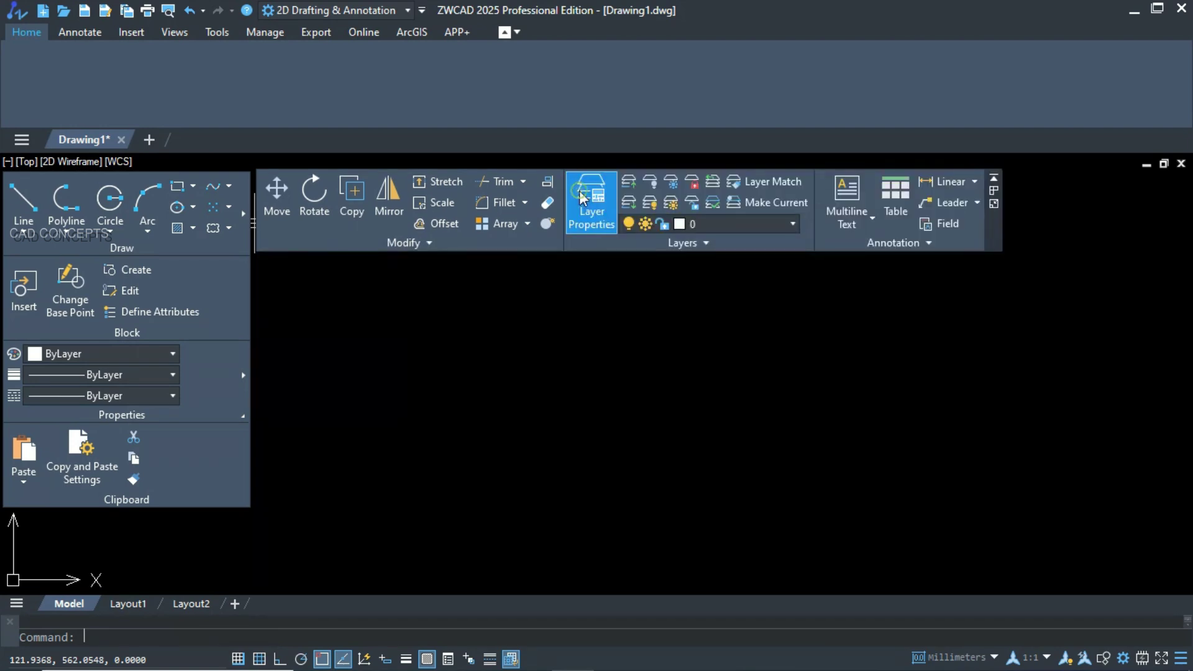
pyautogui.click(992, 206)
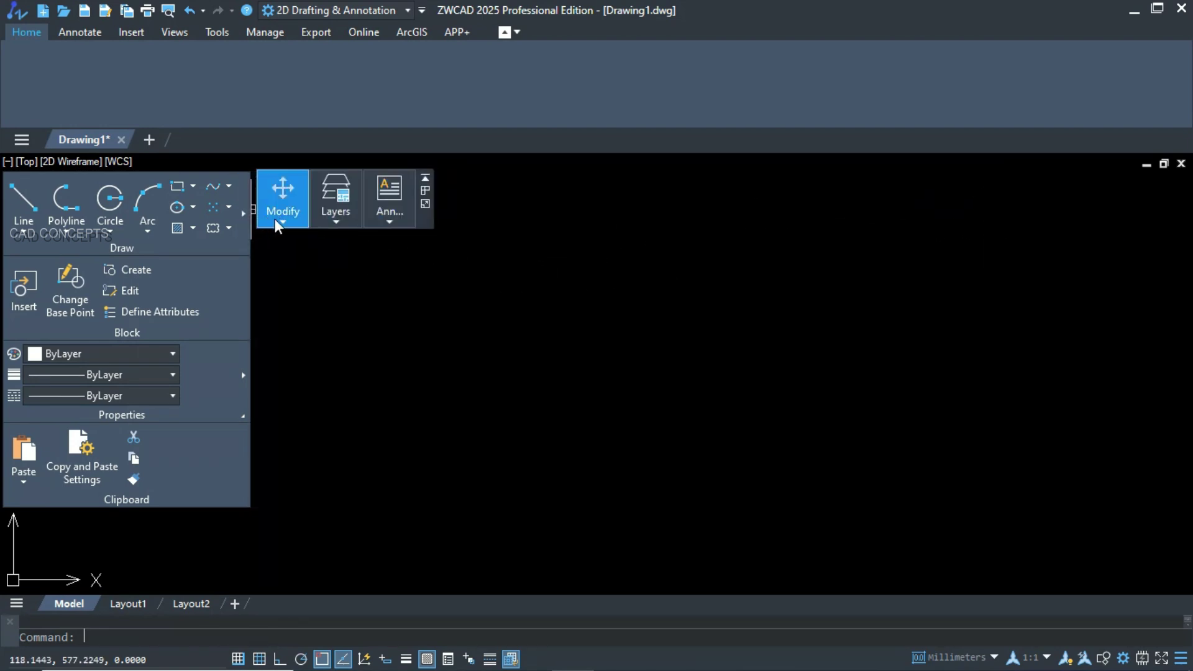
pyautogui.click(248, 189)
# Merge the Annotation, Modify and Layers panels into the collapsed Draw column to form a single floating group
pyautogui.moveTo(58, 470); pyautogui.dragTo(32, 472)
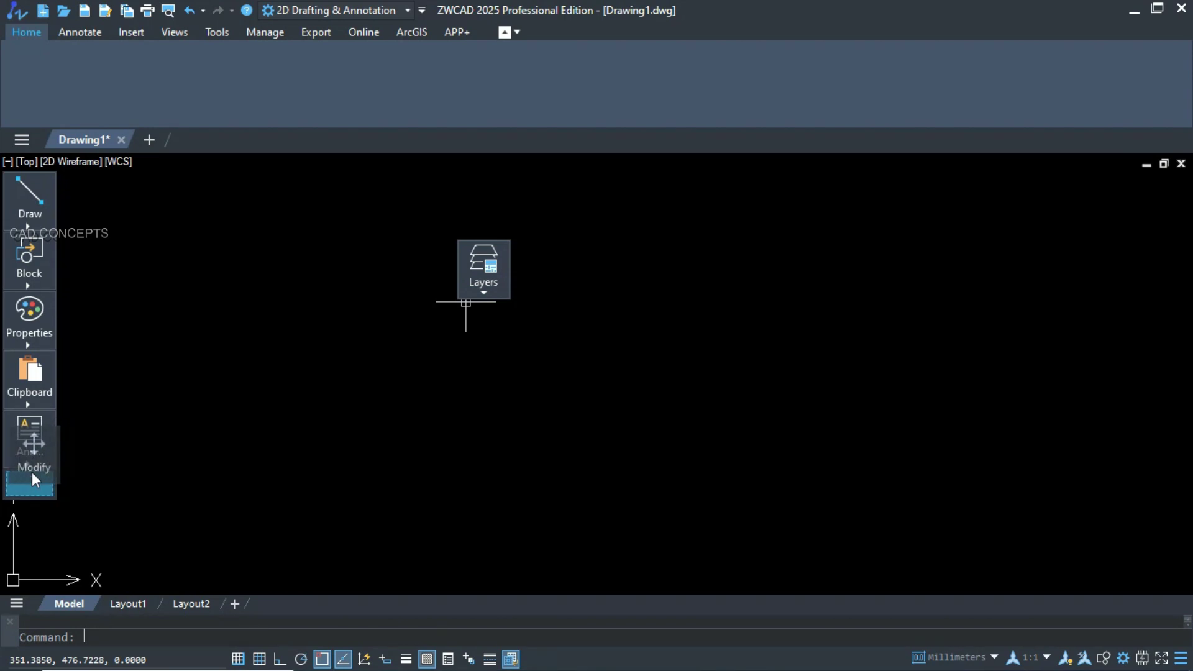
pyautogui.moveTo(488, 295)
pyautogui.moveTo(486, 292); pyautogui.dragTo(33, 528)
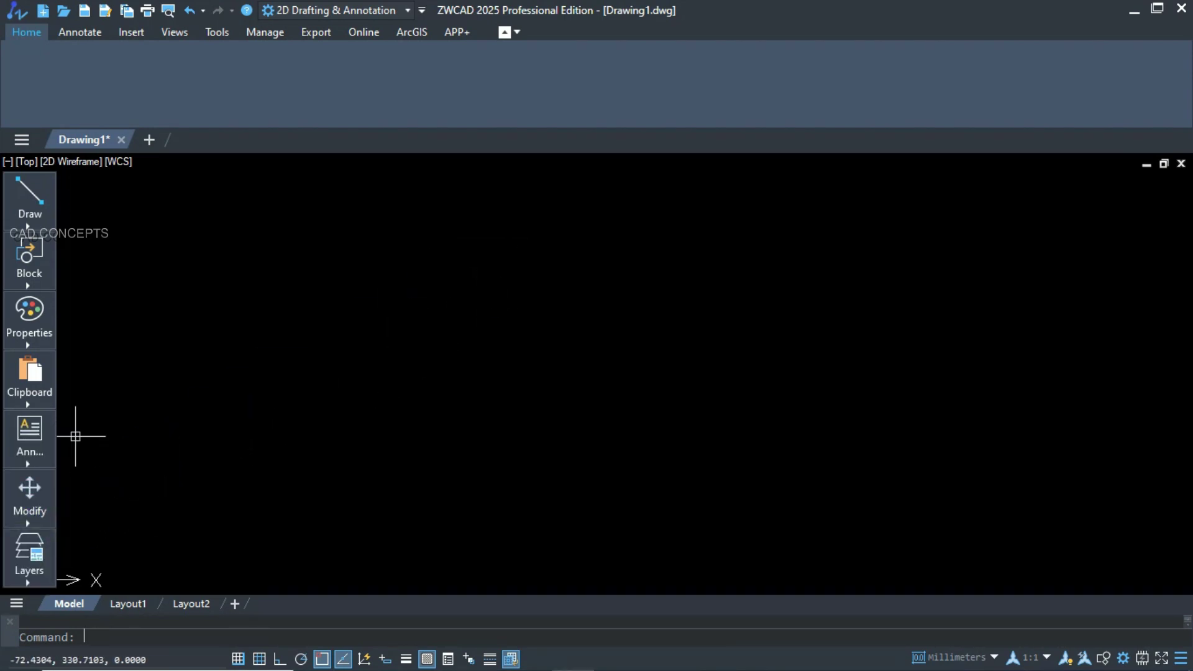
# Try the combined group's horizontal, vertical and expanded layouts, and move the expanded group to the middle of the drawing area
pyautogui.moveTo(28, 202)
pyautogui.click(66, 194)
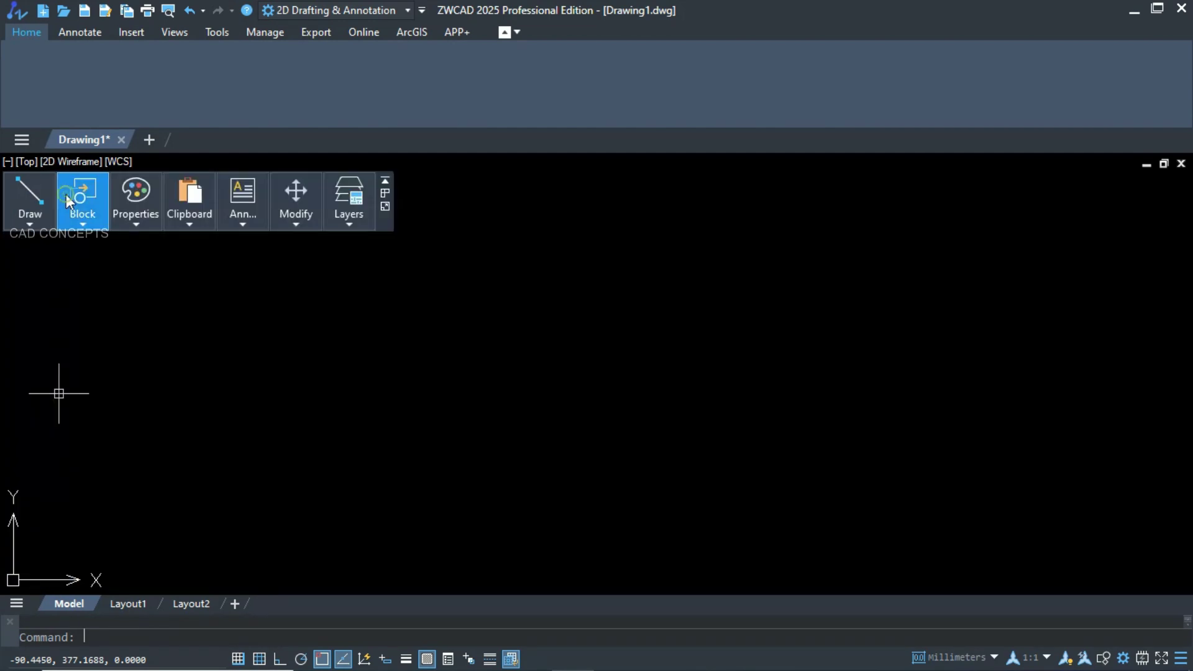
pyautogui.click(384, 193)
pyautogui.moveTo(32, 217)
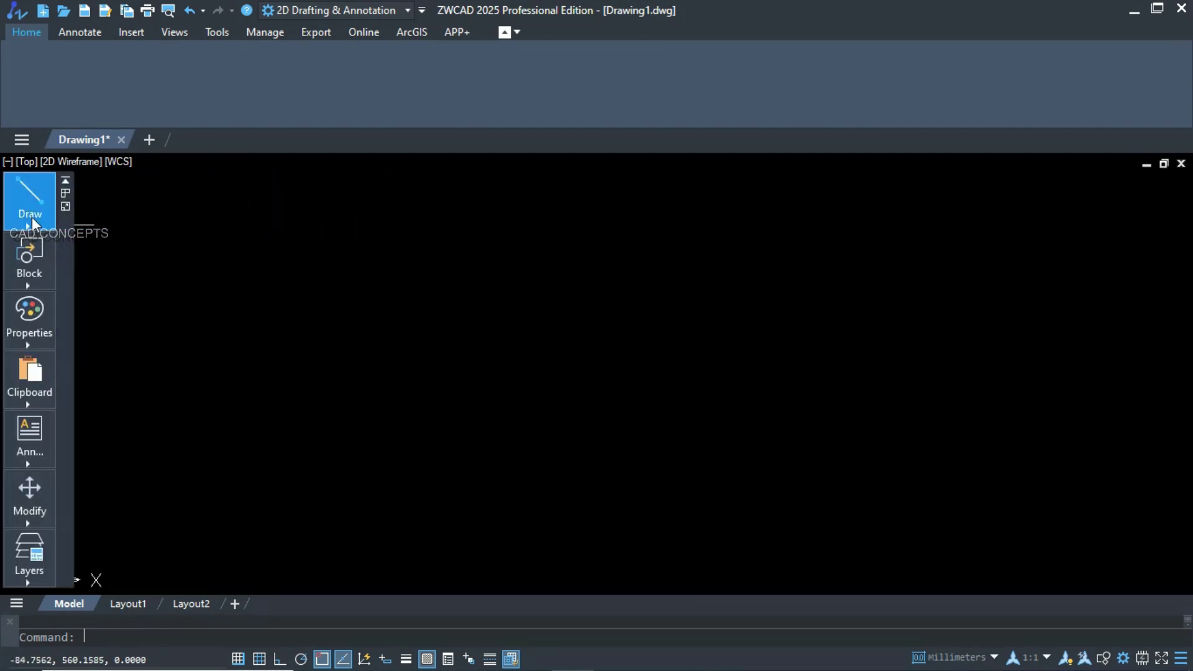
pyautogui.click(64, 207)
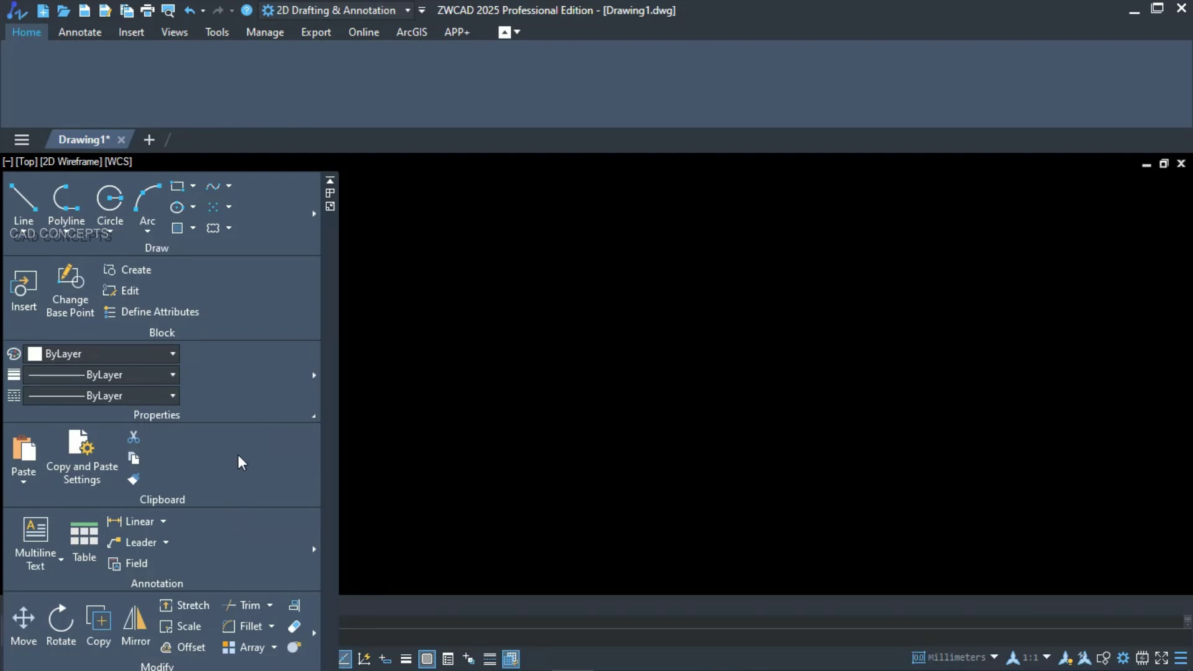
pyautogui.moveTo(330, 364)
pyautogui.mouseDown()
pyautogui.moveTo(408, 274)
pyautogui.moveTo(773, 273)
pyautogui.mouseUp()
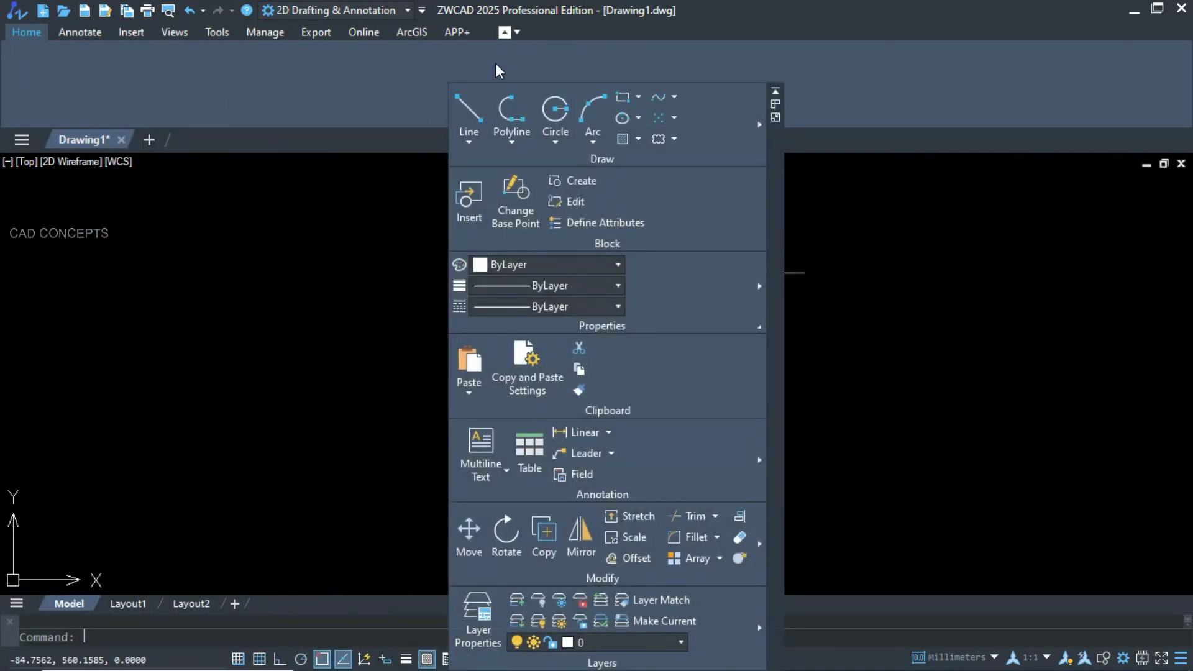
# Minimize the ribbon and place the floating panel group, collapsed to icons, along the left edge of the drawing area
pyautogui.click(503, 32)
pyautogui.moveTo(733, 318)
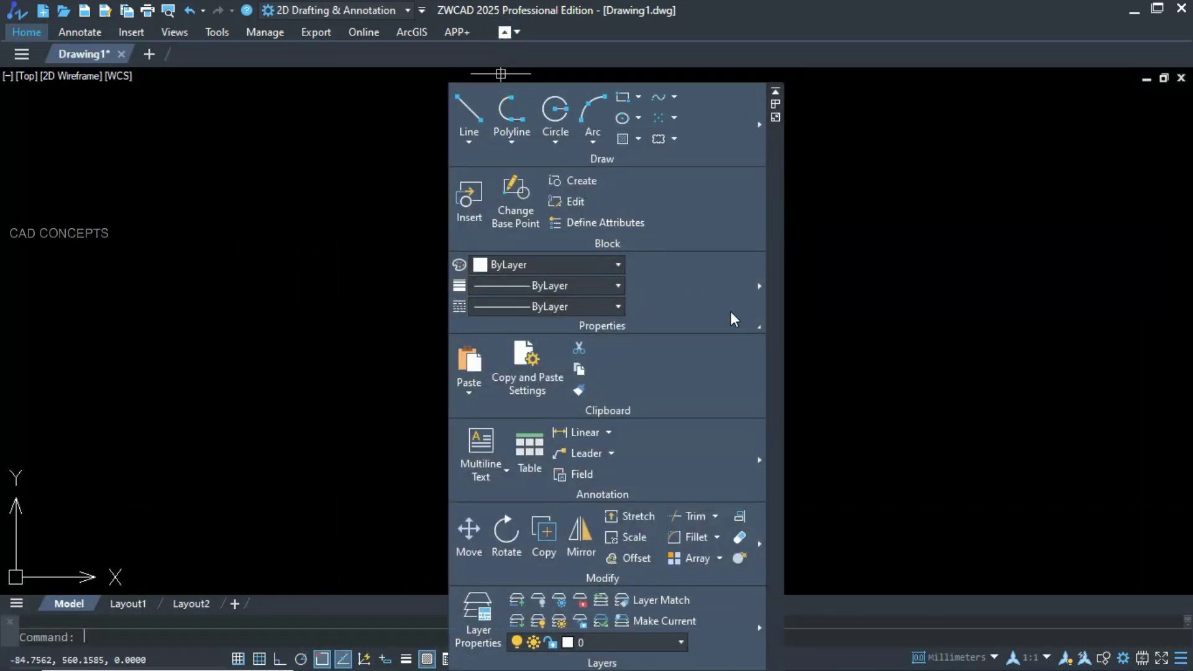
pyautogui.click(775, 116)
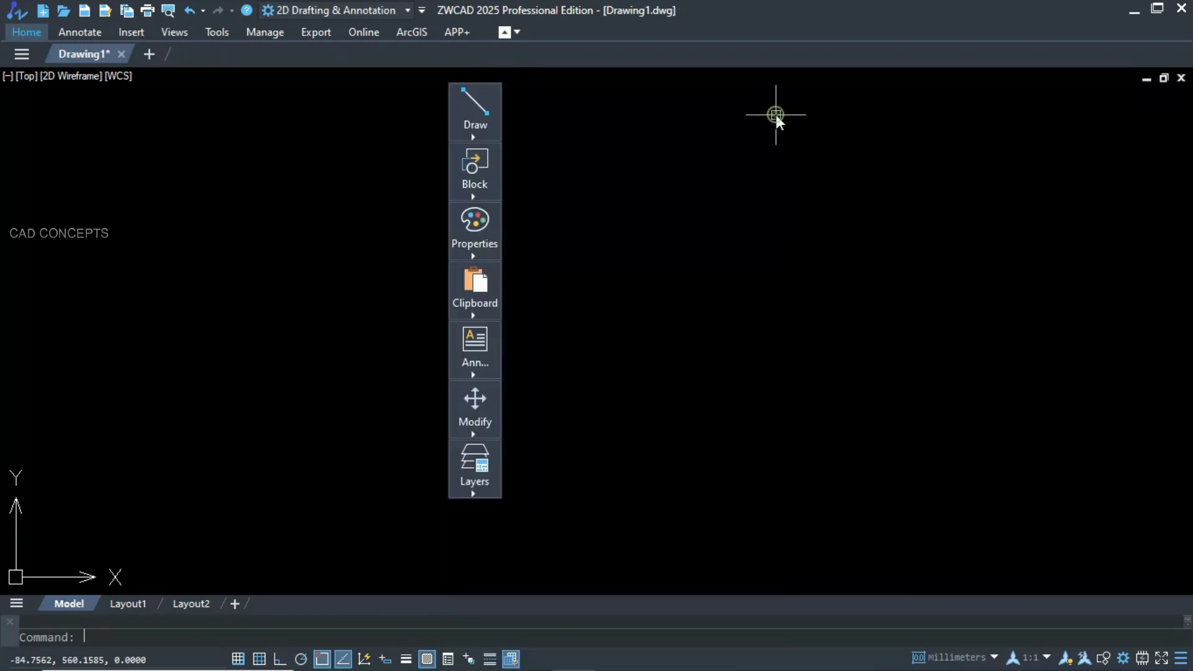
pyautogui.moveTo(510, 254); pyautogui.dragTo(50, 255)
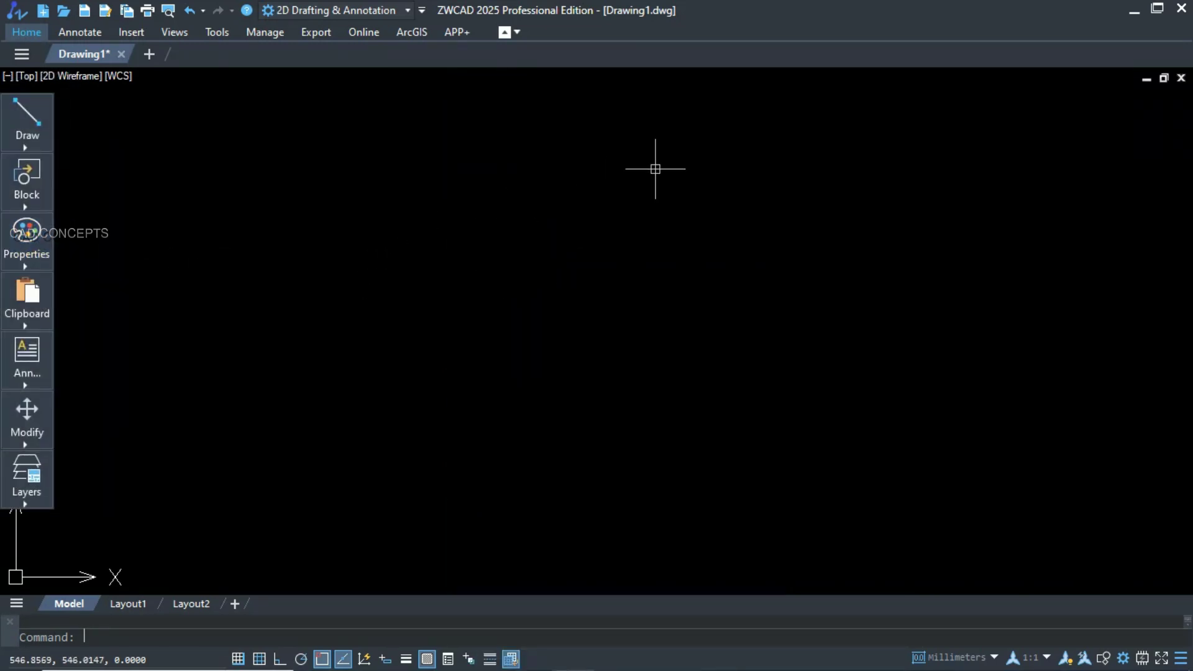
# Restore the full ribbon and return all the floating panels to it
pyautogui.moveTo(54, 146)
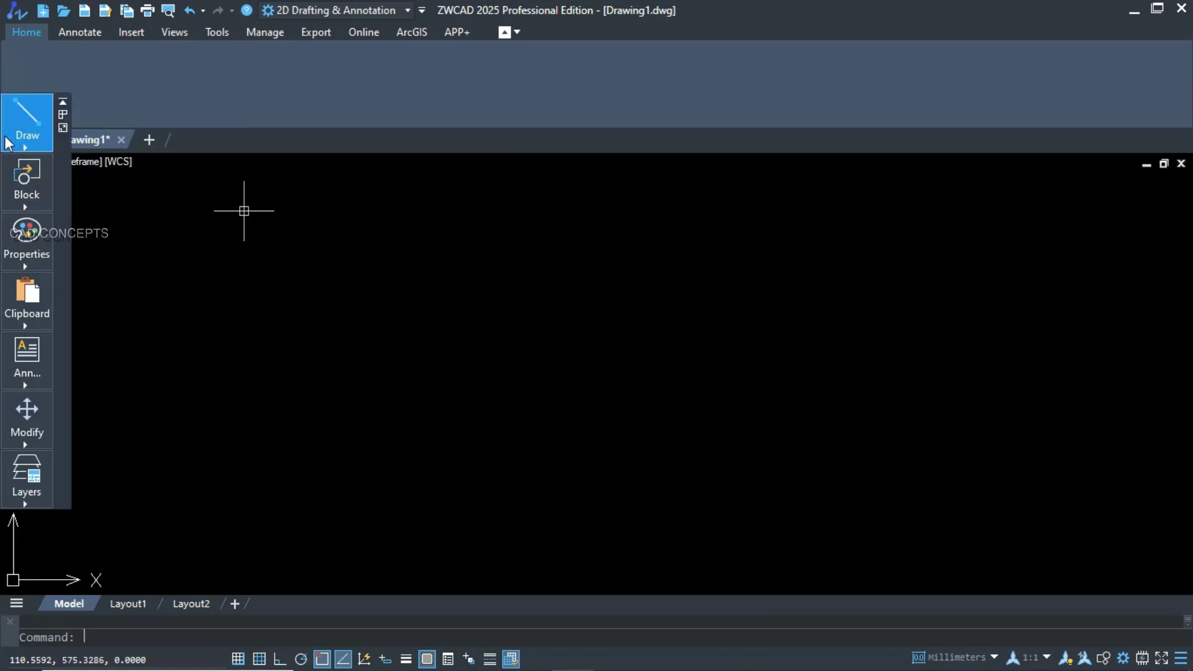
pyautogui.moveTo(46, 96); pyautogui.dragTo(70, 67)
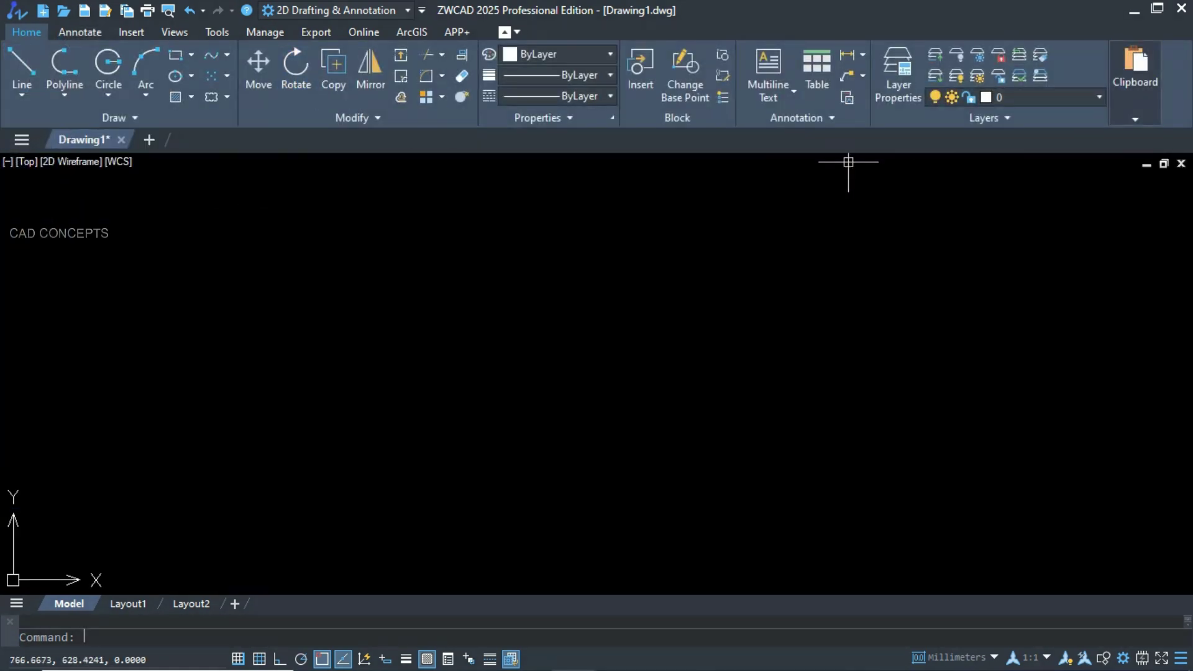
# Expand the Draw and Modify panels and pin their extra tools so they stay open
pyautogui.click(168, 121)
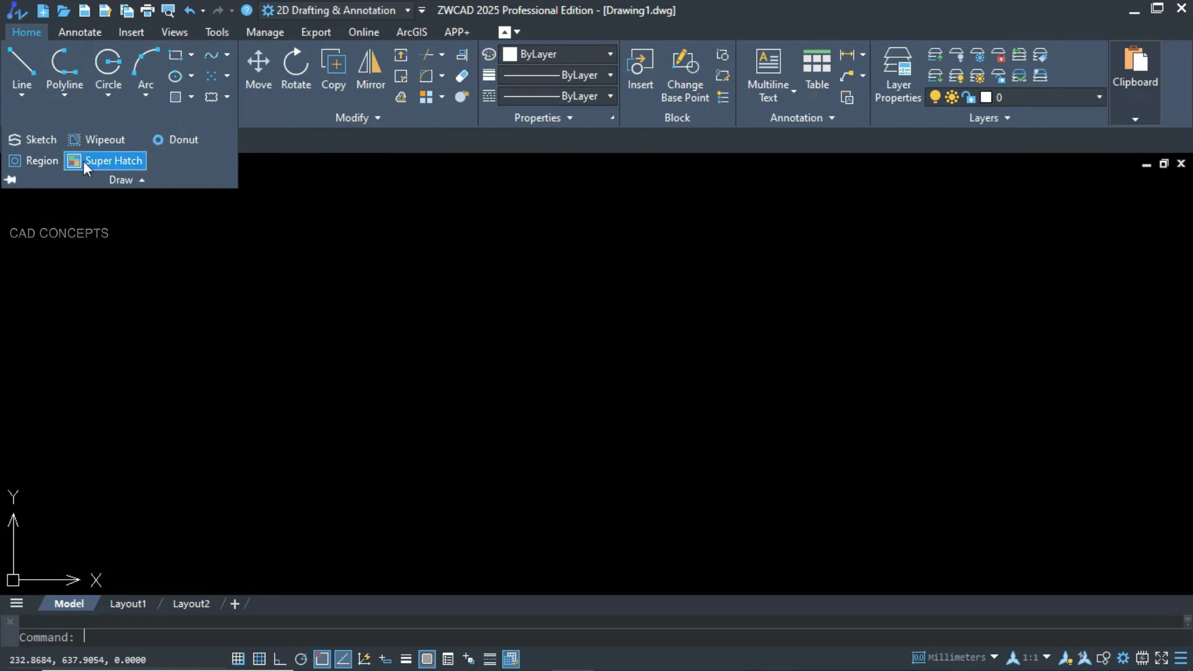
pyautogui.click(373, 117)
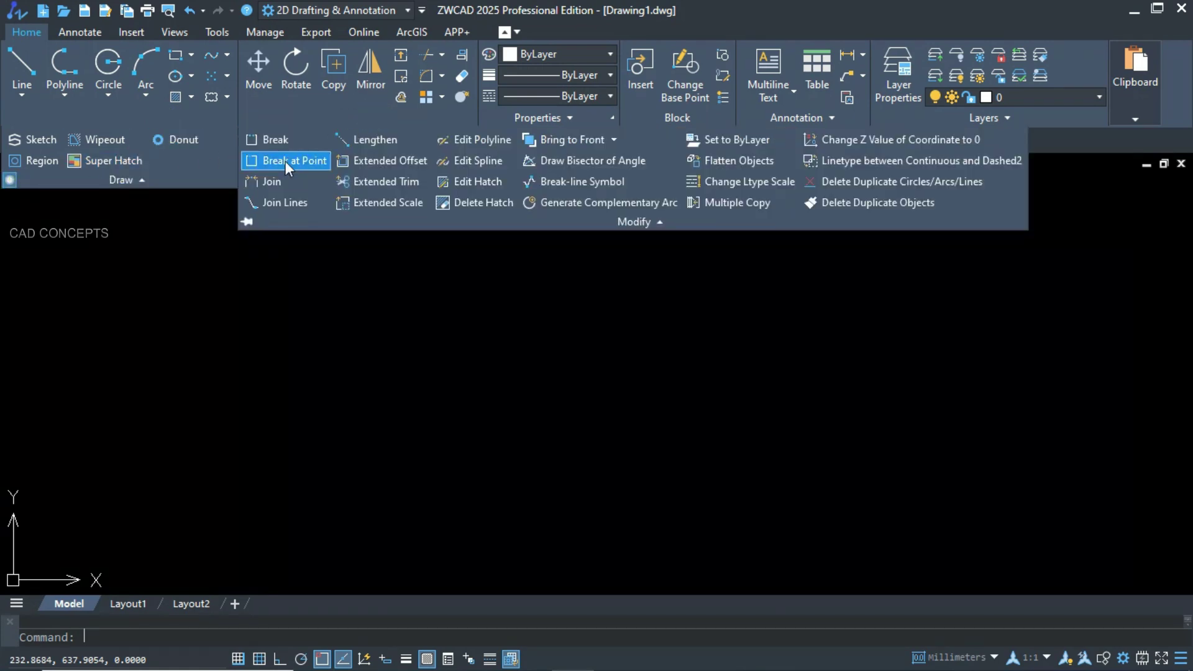
pyautogui.click(247, 221)
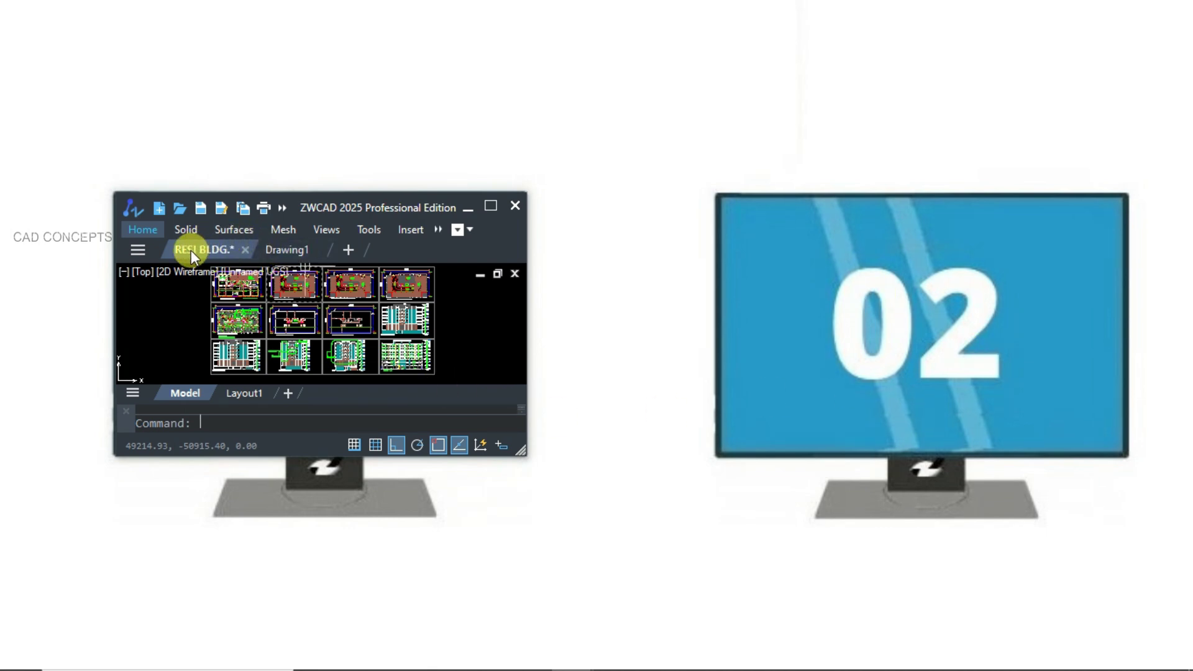
# Move the RESI BLDG. drawing into its own window on monitor 02 and view it alongside 01) TYPICAL FLOOR PLAN RESI. BLDG-1
pyautogui.moveTo(191, 249)
pyautogui.mouseDown()
pyautogui.moveTo(321, 300)
pyautogui.moveTo(616, 286)
pyautogui.moveTo(870, 232)
pyautogui.moveTo(870, 196)
pyautogui.mouseUp()
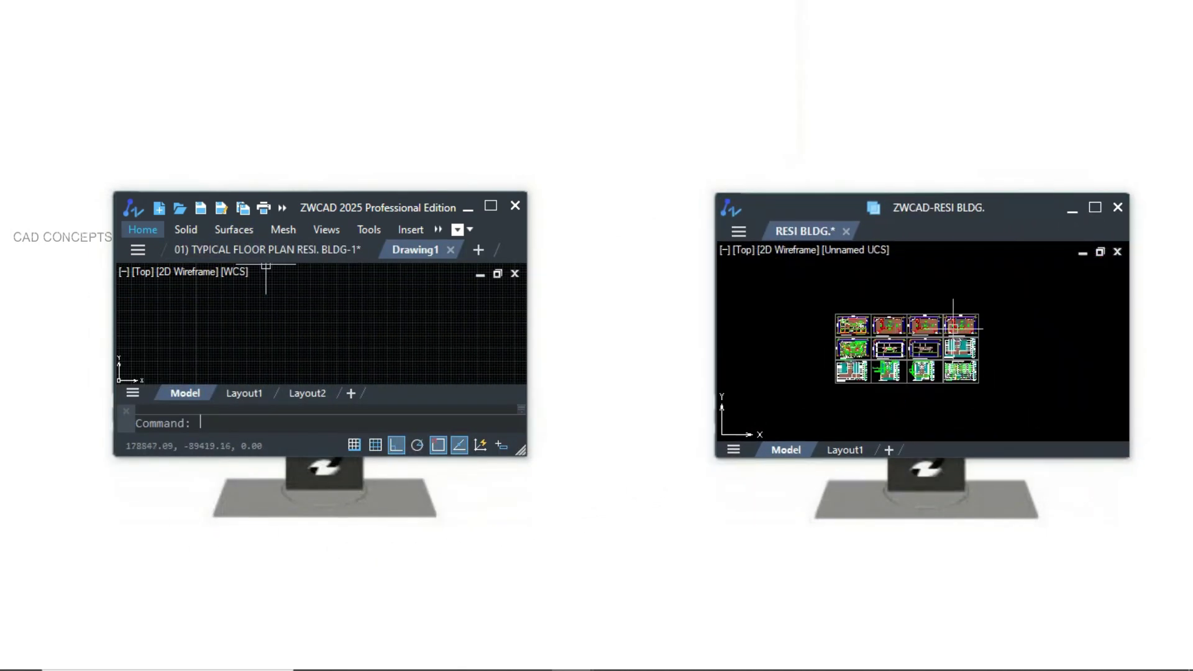
pyautogui.click(282, 251)
pyautogui.scroll(4, 344, 323)
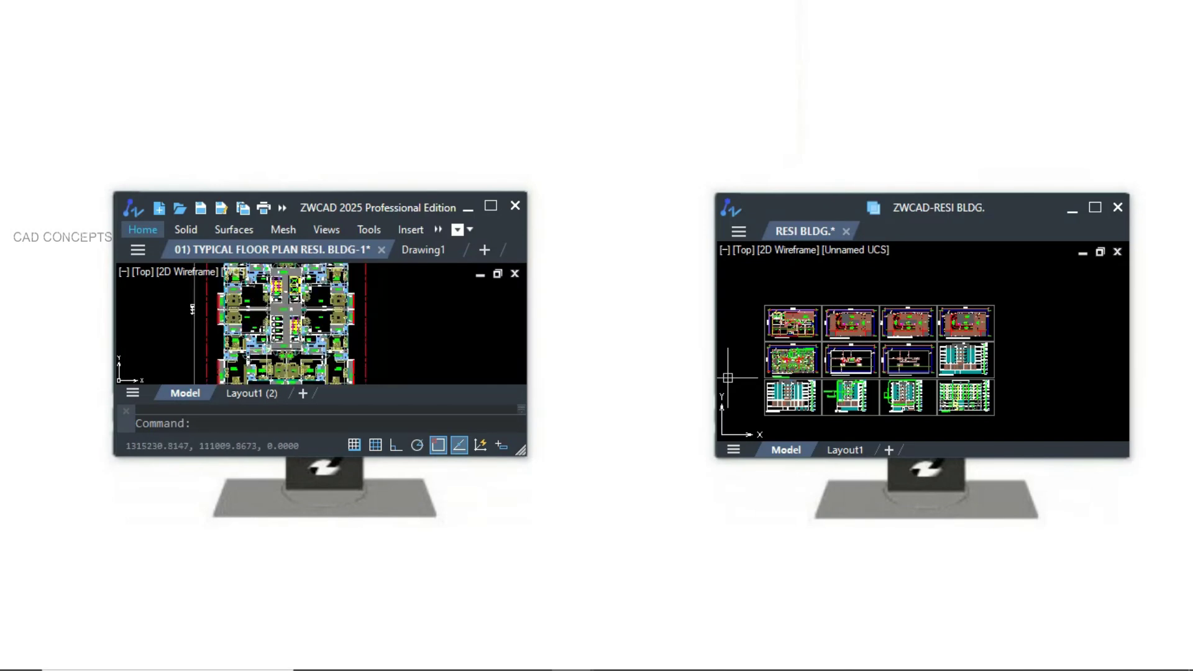
pyautogui.scroll(-5, 326, 329)
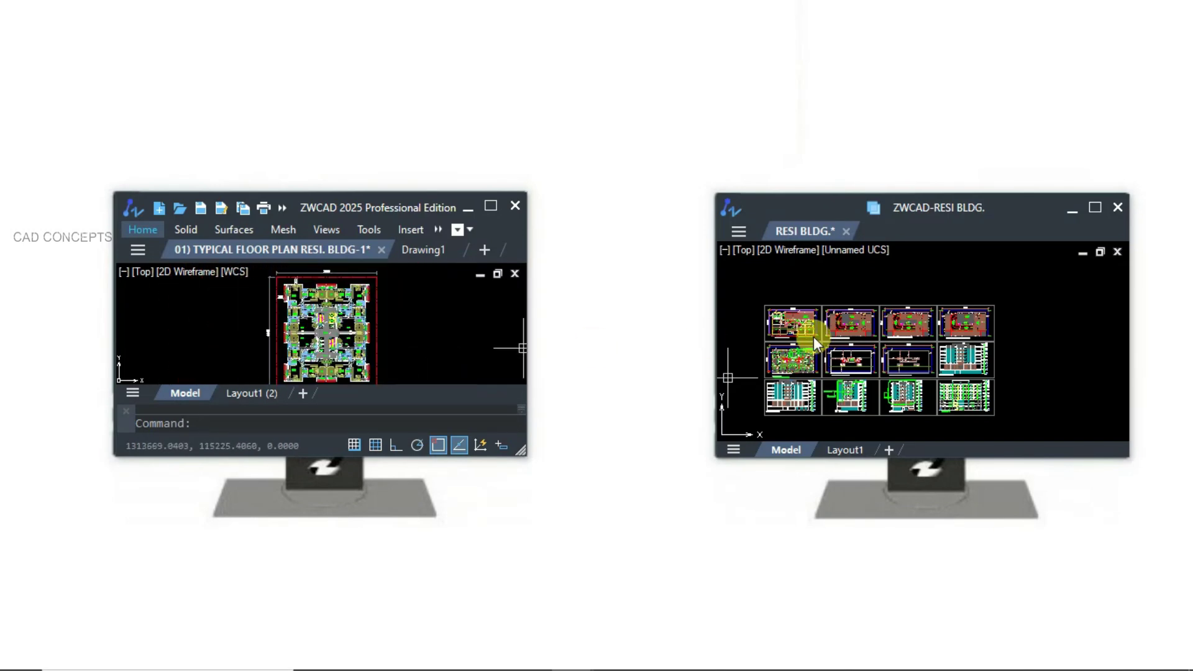
pyautogui.press('F8')
pyautogui.scroll(4, 905, 351)
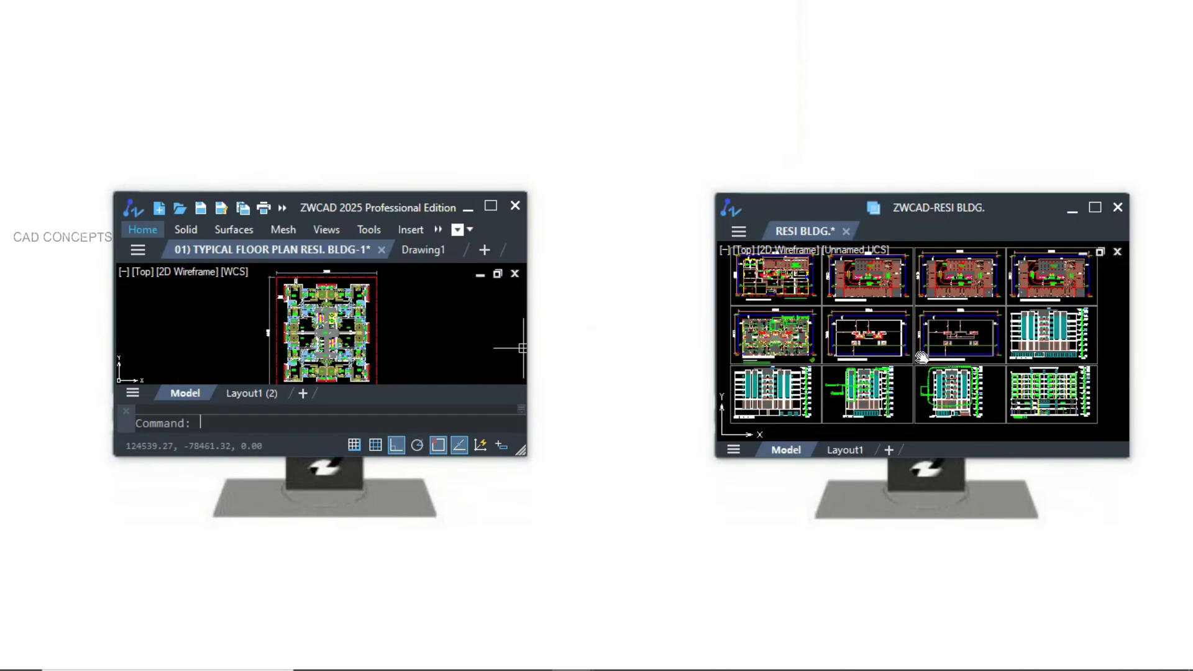
# Examine the typical floor plan and the RESI BLDG. sheets independently in their two separate windows
pyautogui.scroll(-4, 939, 344)
pyautogui.scroll(2, 939, 343)
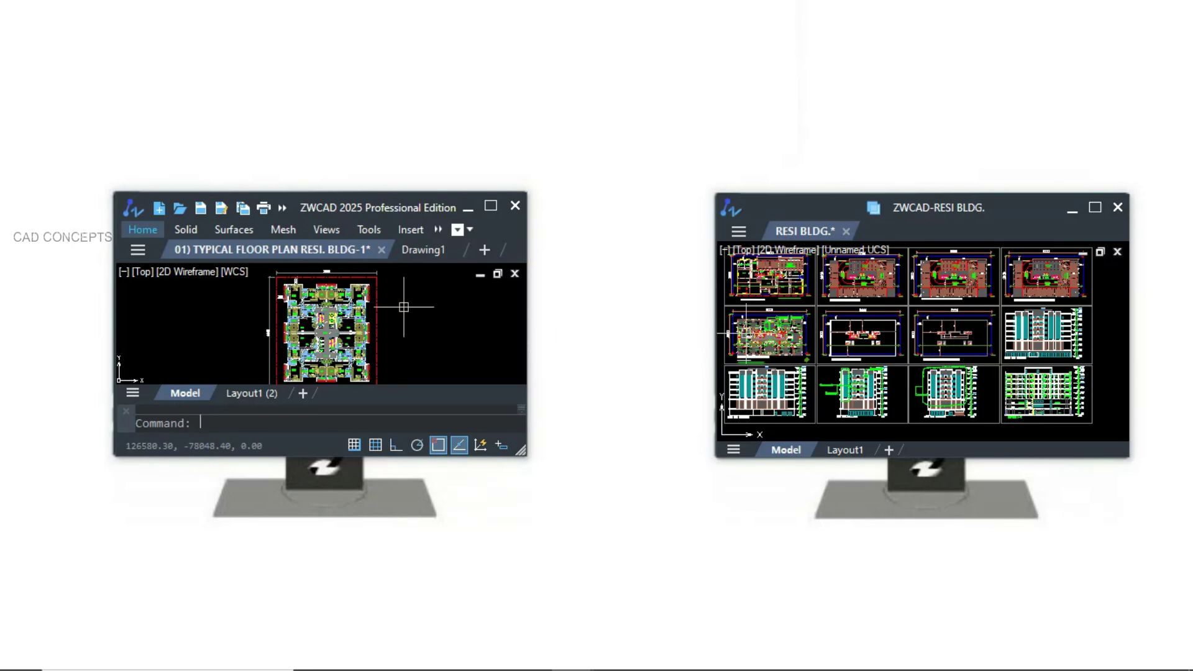
pyautogui.scroll(3, 403, 329)
pyautogui.moveTo(423, 334); pyautogui.dragTo(374, 328, button='middle')
pyautogui.scroll(-5, 375, 328)
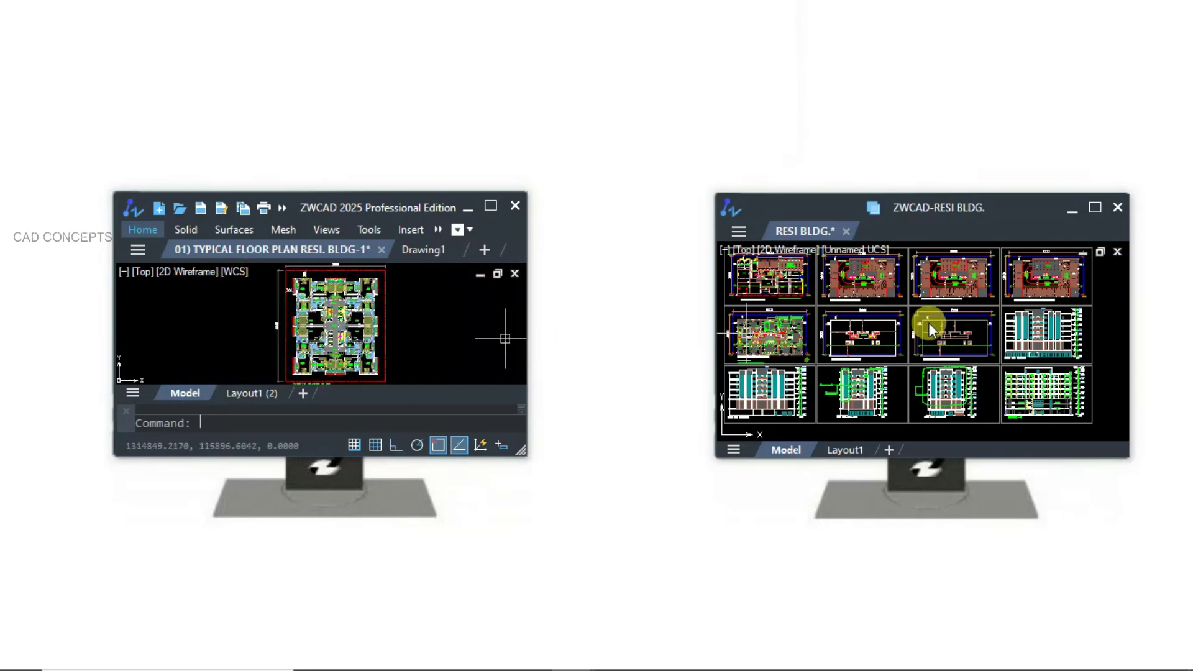
pyautogui.press('F8')
pyautogui.scroll(-5, 926, 325)
pyautogui.scroll(5, 927, 340)
pyautogui.scroll(3, 928, 340)
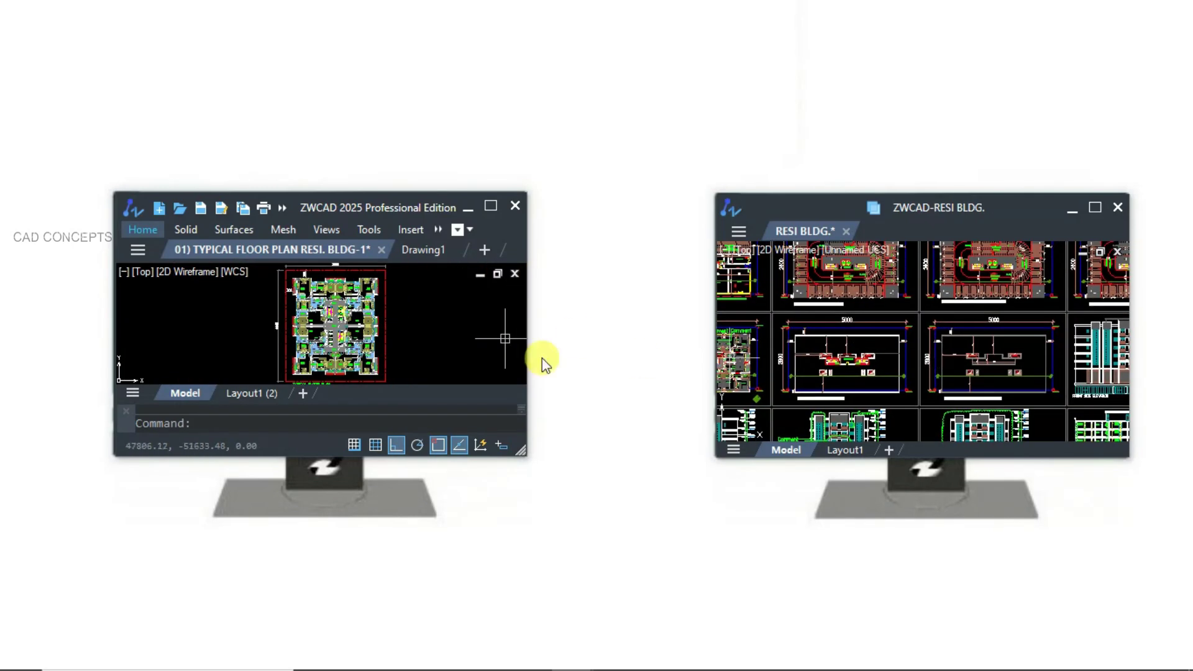
pyautogui.press('F8')
pyautogui.scroll(3, 321, 335)
pyautogui.scroll(-3, 321, 336)
pyautogui.press('F8')
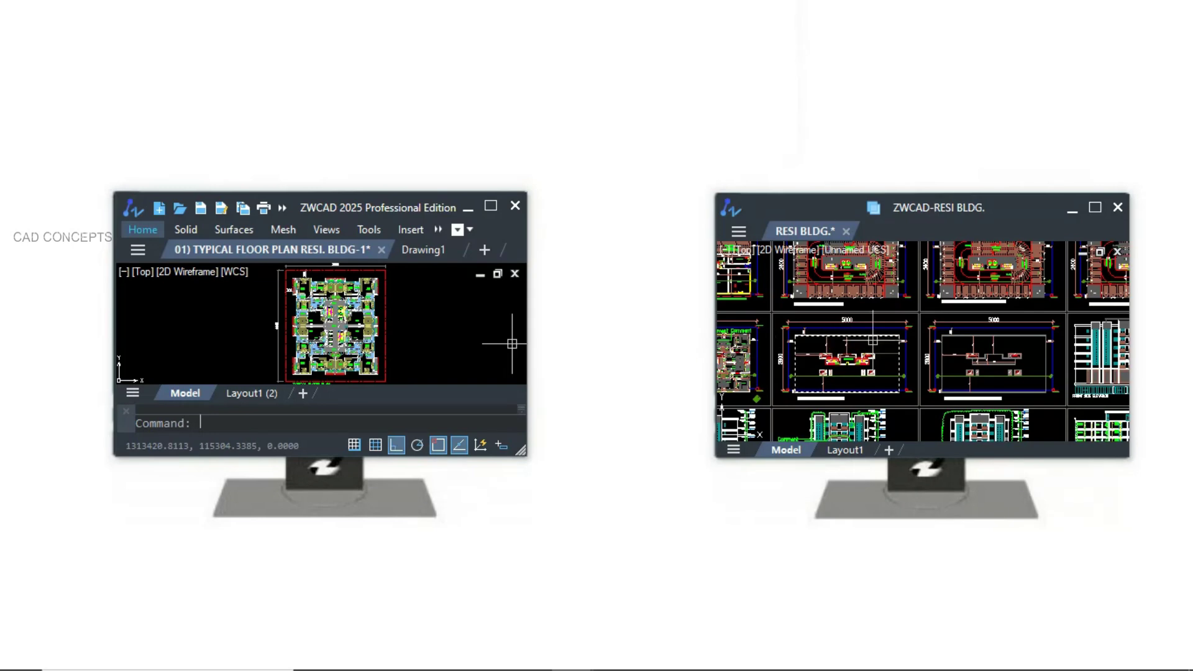
pyautogui.scroll(-5, 884, 363)
pyautogui.scroll(4, 884, 363)
pyautogui.scroll(1, 885, 363)
pyautogui.press('F8')
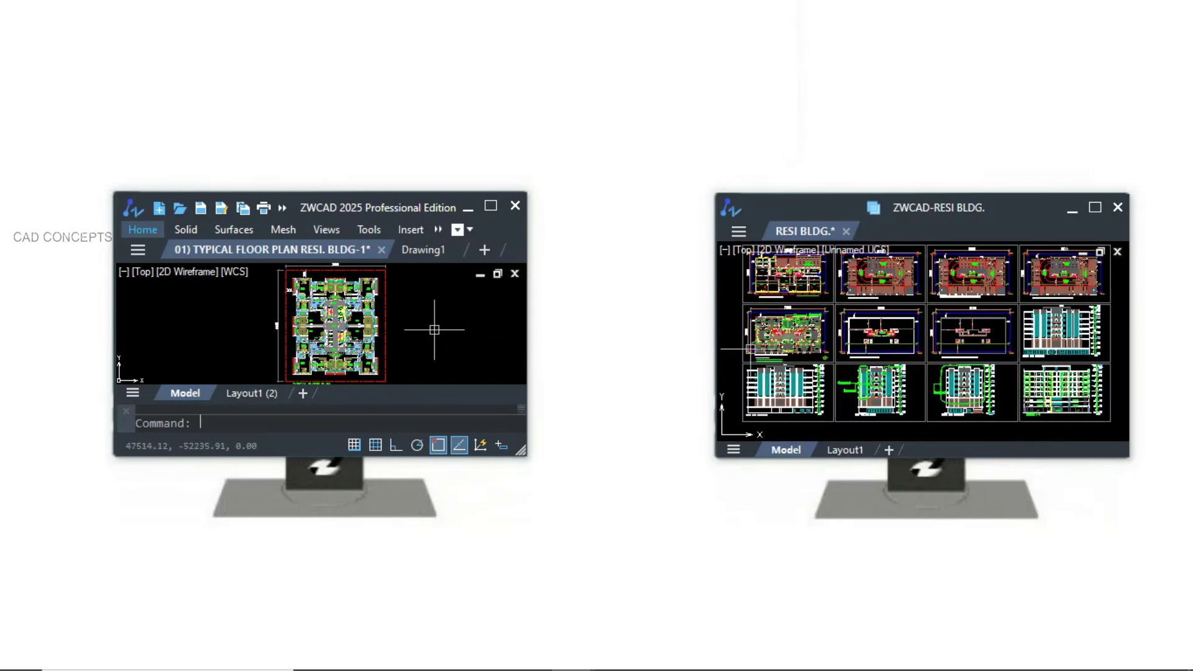
pyautogui.scroll(-2, 350, 363)
pyautogui.scroll(2, 350, 363)
# Inspect the stair and lift core of the typical floor plan and the Top Roof Floor Plan in the RESI BLDG. window up close
pyautogui.scroll(8, 350, 363)
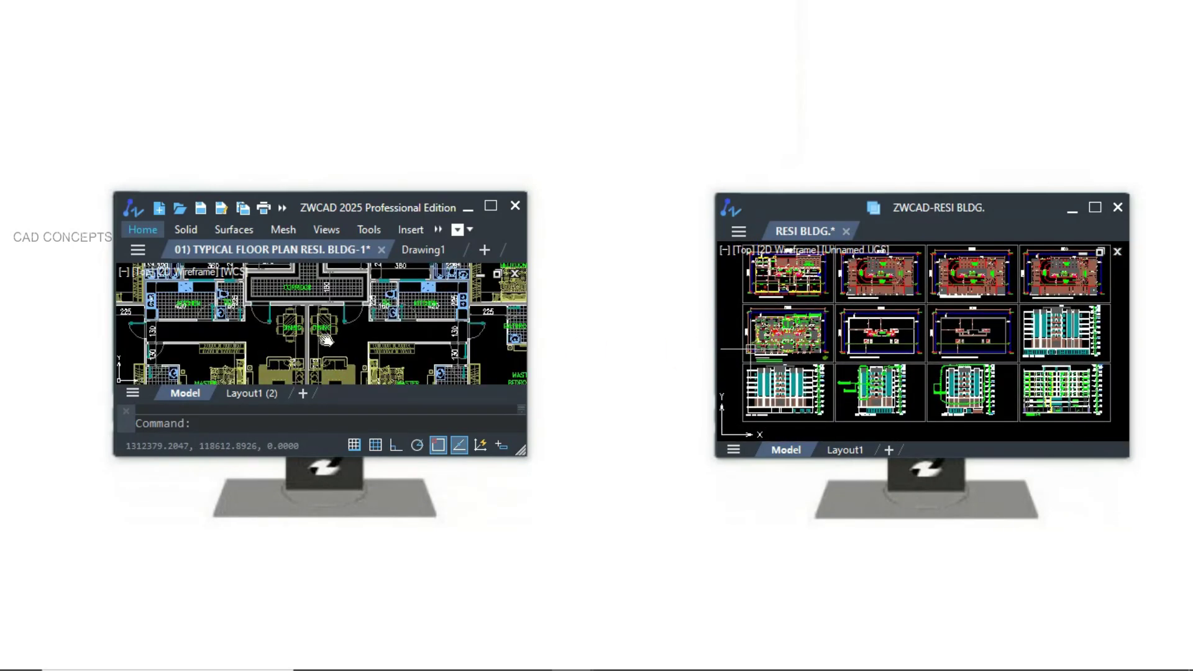
pyautogui.scroll(4, 840, 373)
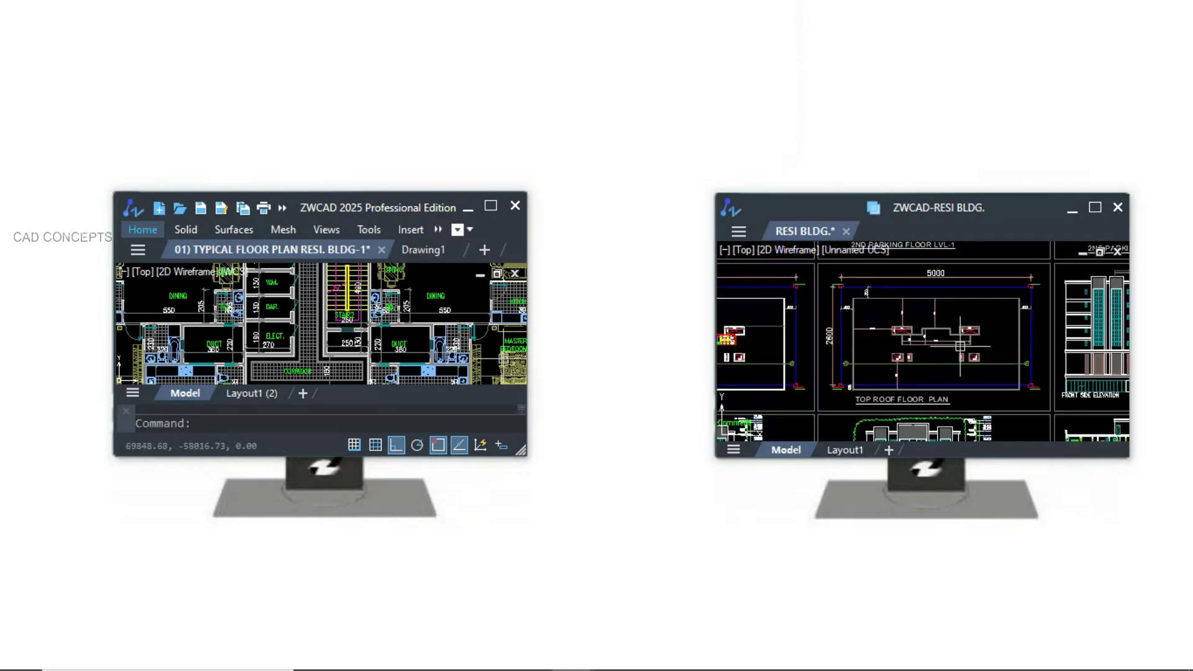
pyautogui.scroll(-4, 840, 372)
pyautogui.press('F8')
pyautogui.scroll(4, 890, 347)
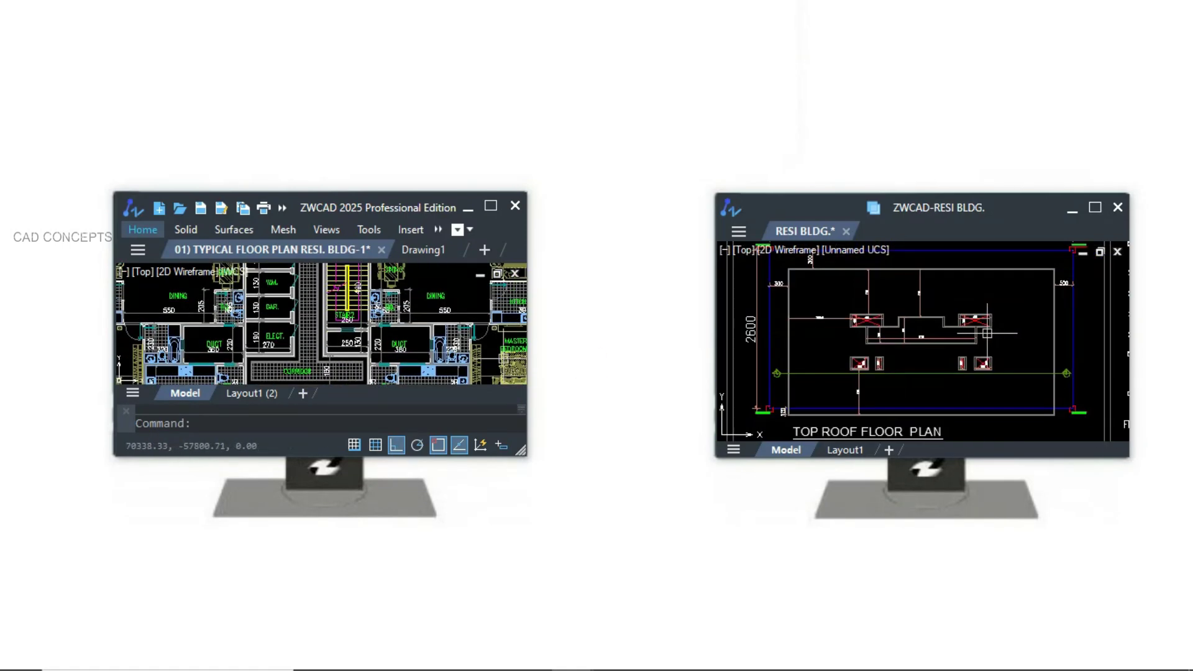
pyautogui.scroll(-5, 890, 346)
pyautogui.scroll(5, 889, 347)
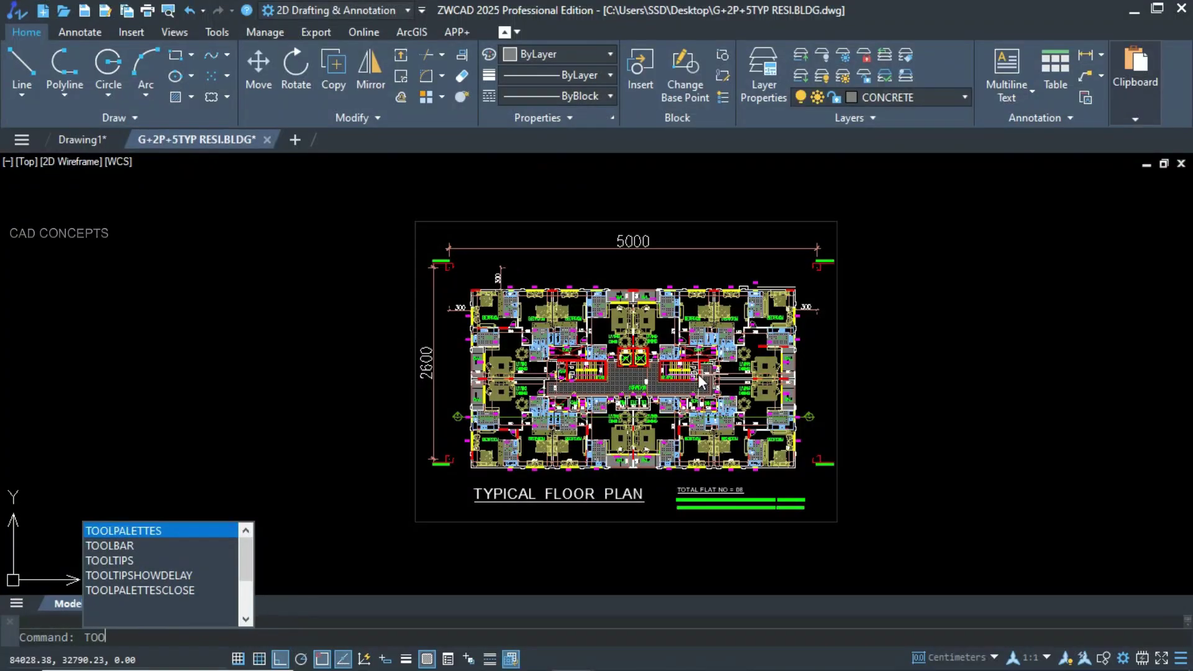
# Open the Tool Palettes and browse the editing tools in the Modify palette
pyautogui.write('P')
pyautogui.press('Return')
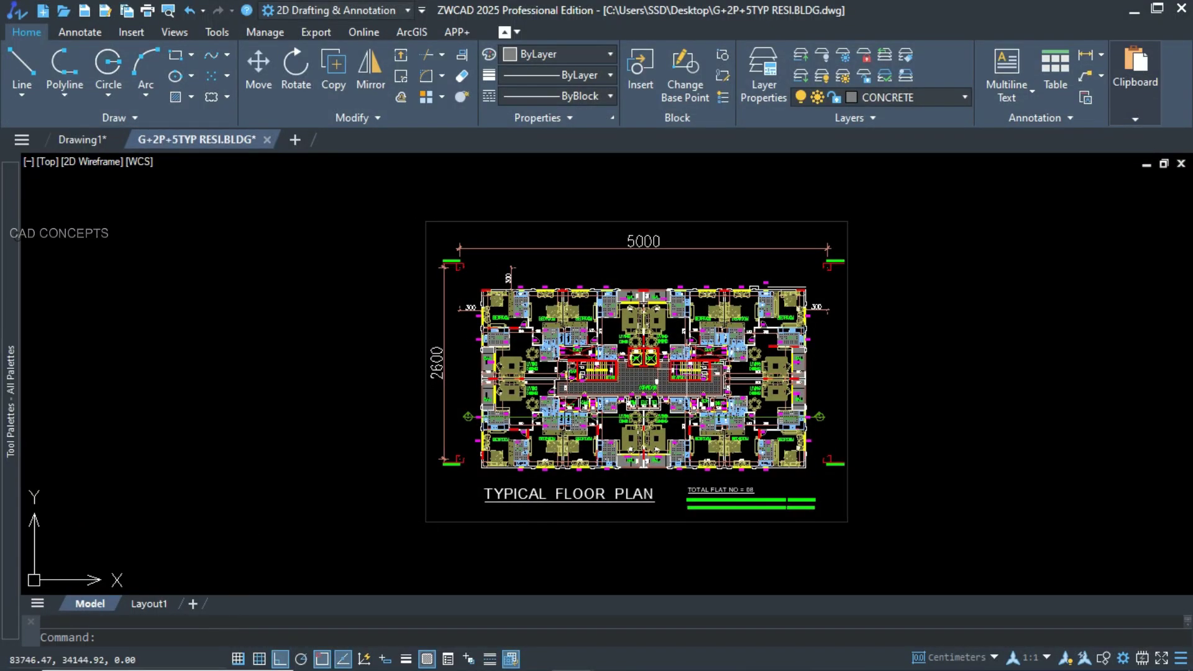
pyautogui.moveTo(11, 373)
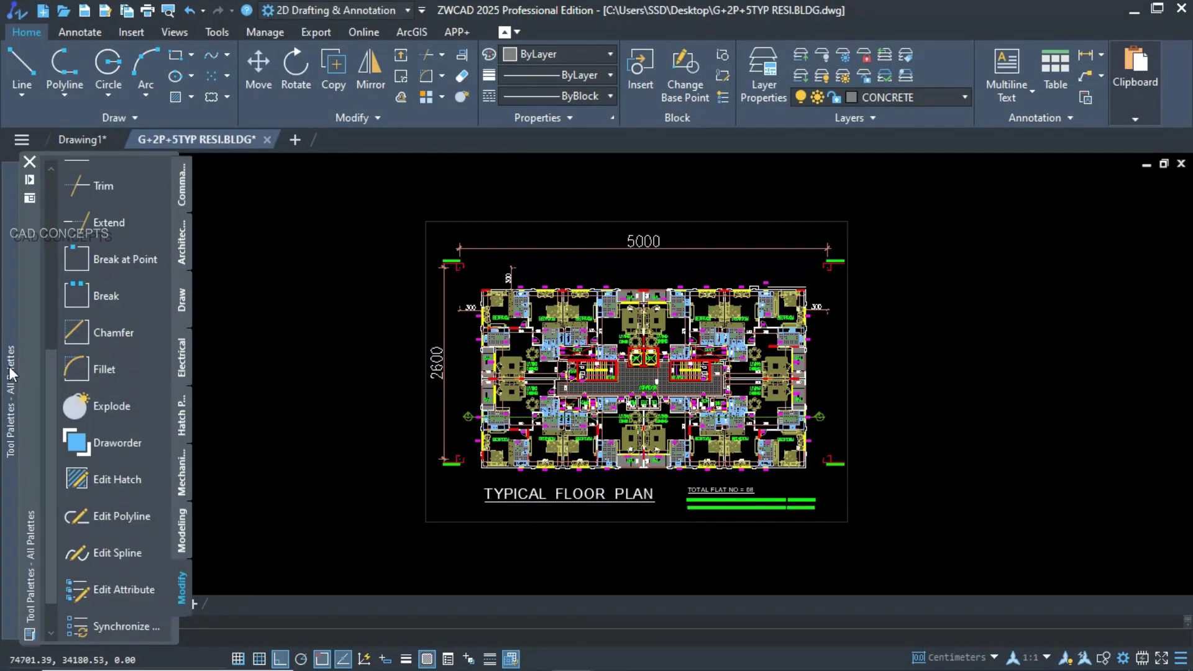
pyautogui.scroll(-1, 109, 313)
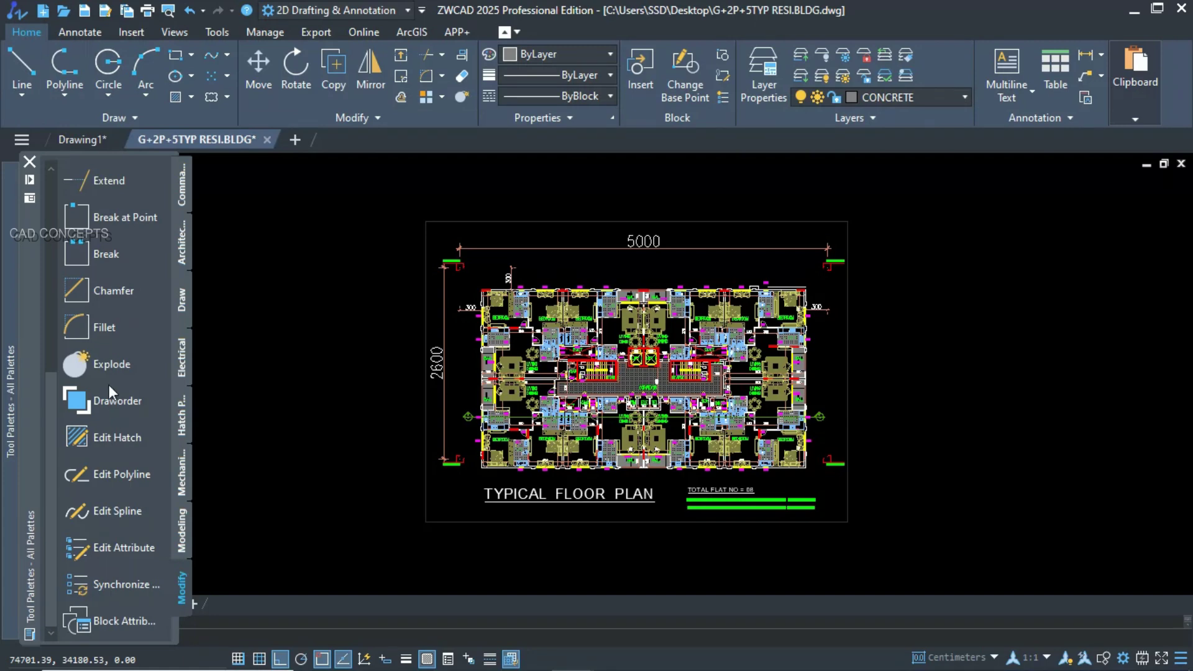
pyautogui.scroll(4, 110, 391)
# Move the 2600 overall dimension horizontally closer to the building using the Modify palette's Move tool
pyautogui.click(92, 196)
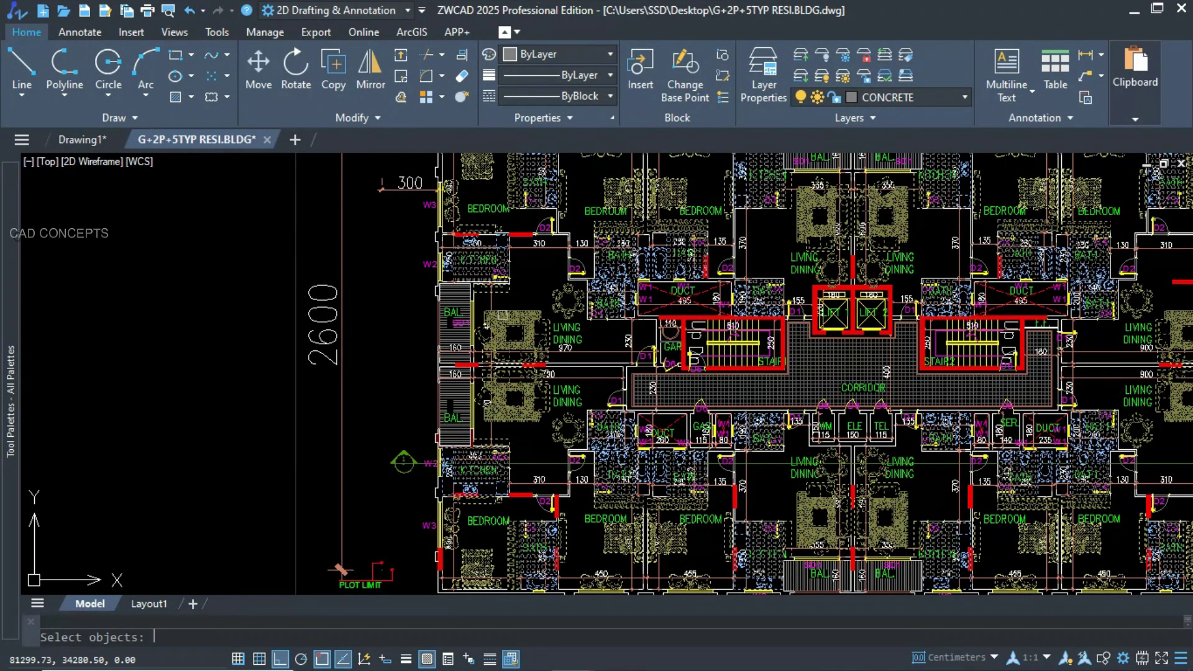
pyautogui.click(326, 313)
pyautogui.click(310, 340)
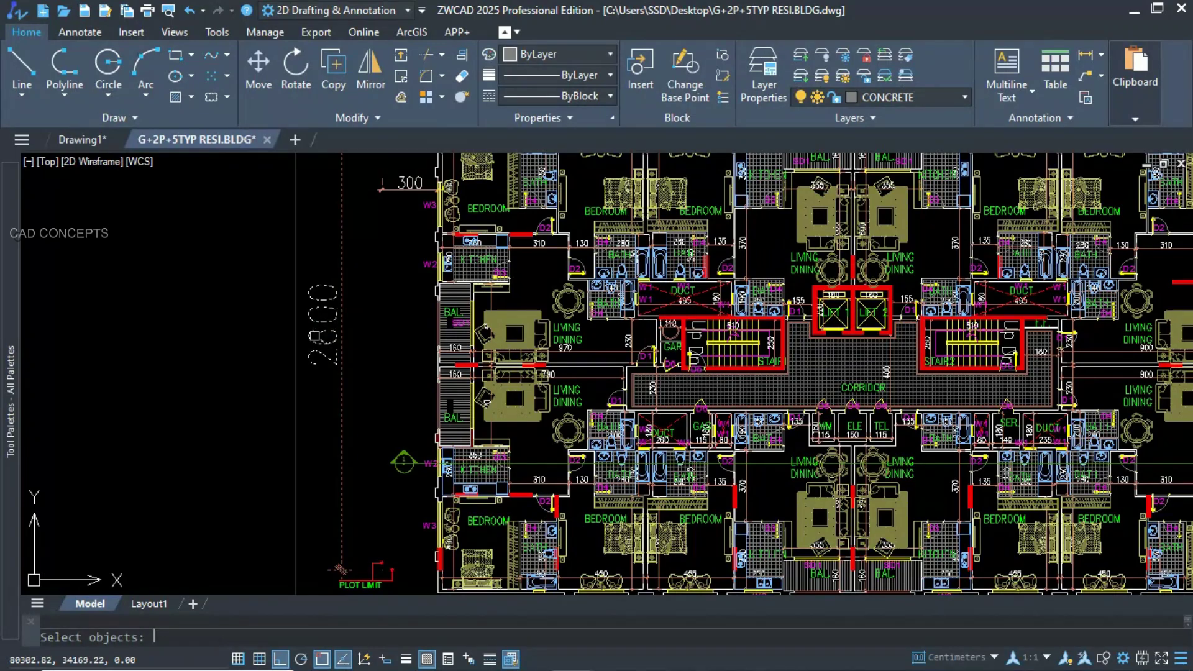
pyautogui.press('Return')
pyautogui.click(377, 368)
pyautogui.click(402, 368)
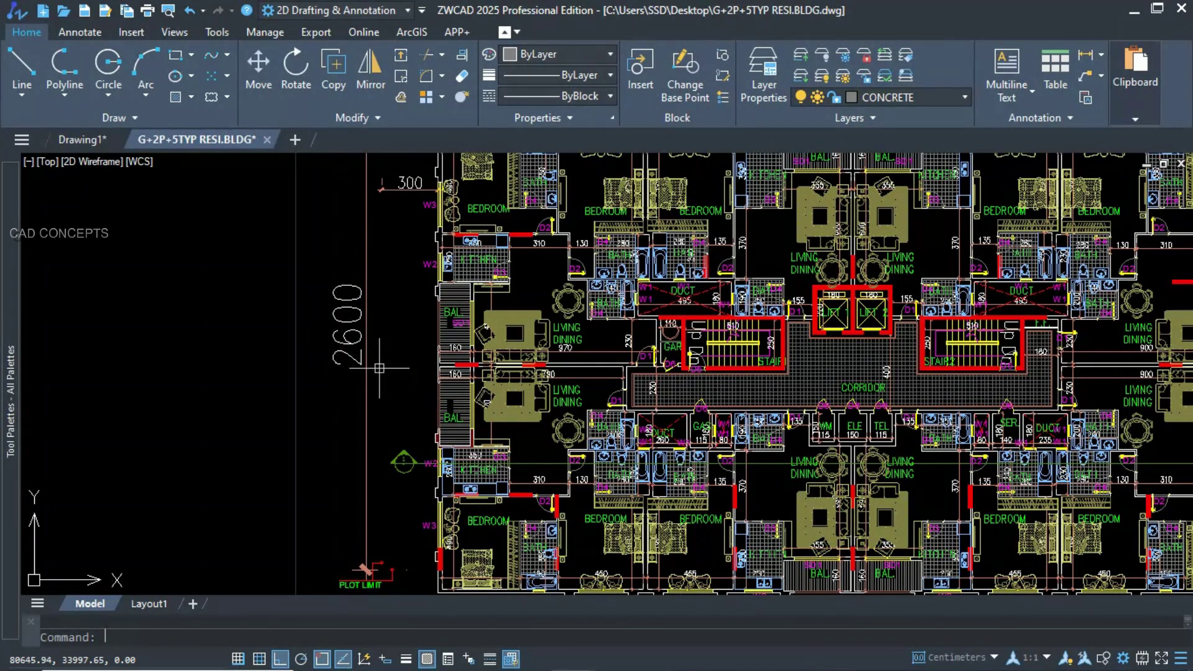
# Remove the vertical dimension crossing the living and dining room beside the balcony, using the Modify palette's Trim tool
pyautogui.moveTo(11, 410)
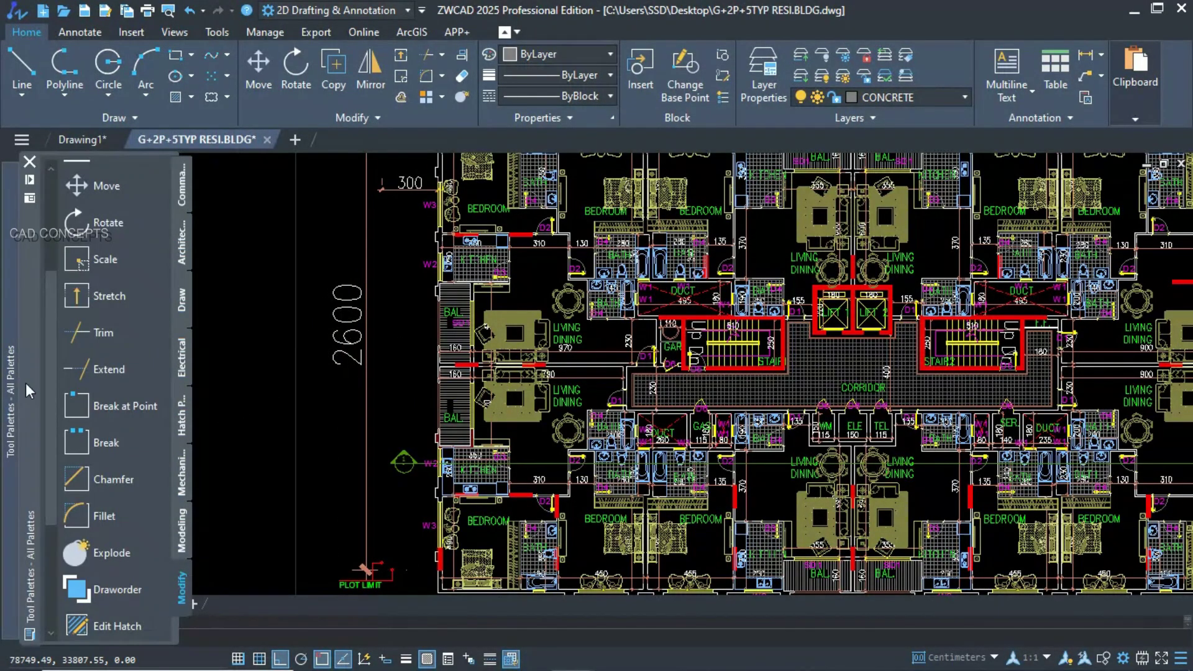
pyautogui.click(84, 336)
pyautogui.scroll(5, 470, 293)
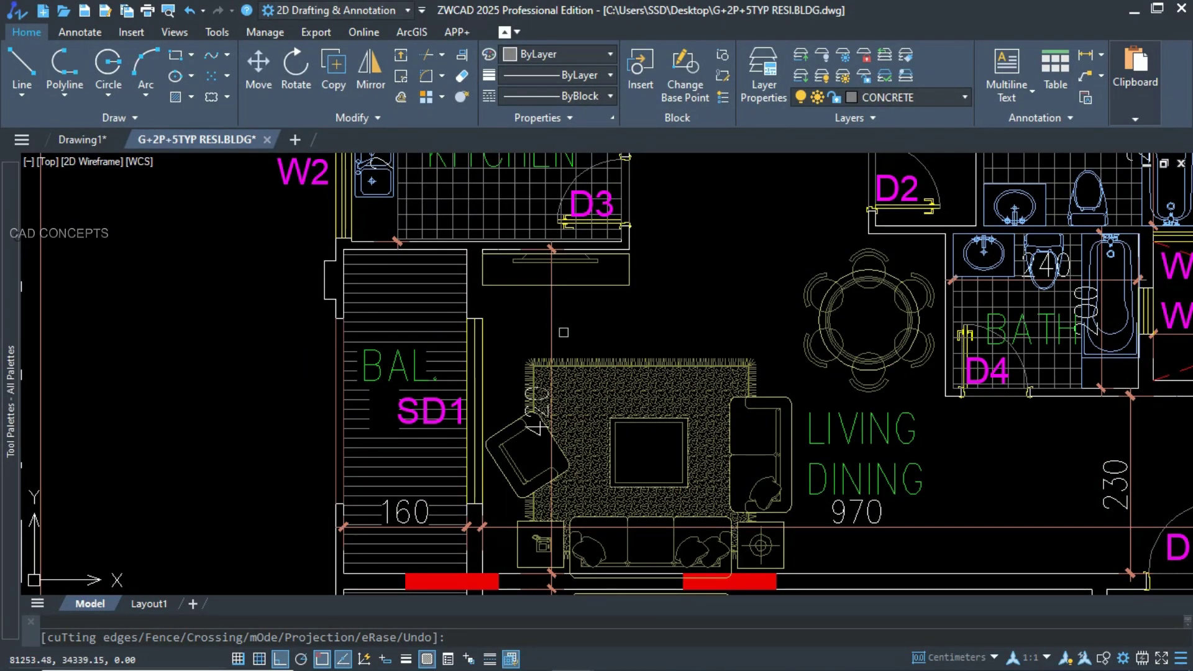
pyautogui.click(553, 341)
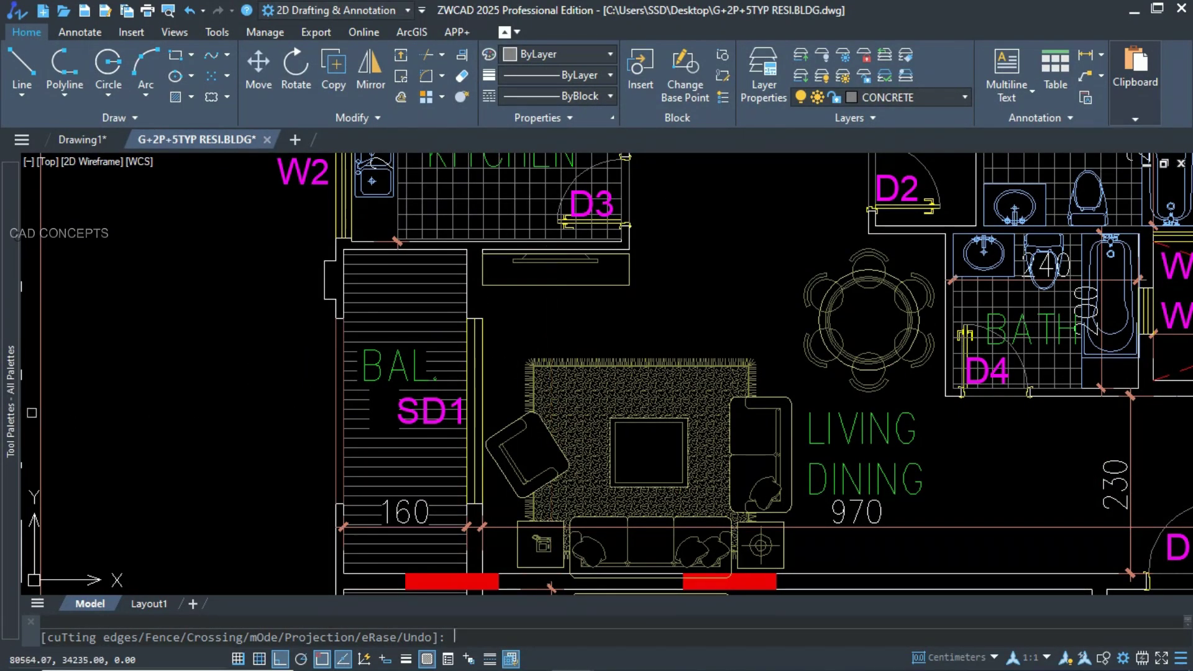
# Browse the Modeling, Mechanical and Hatch palettes and fill the living and dining room floor with the Ar-Conc hatch
pyautogui.moveTo(35, 389)
pyautogui.click(179, 534)
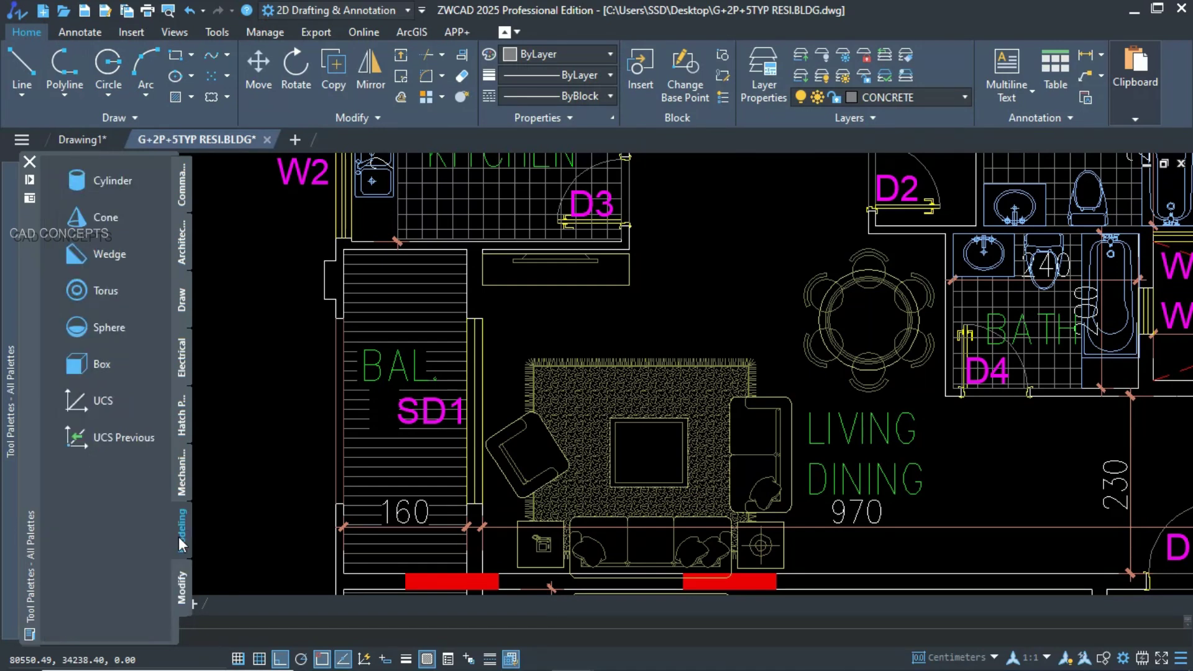
pyautogui.click(178, 487)
pyautogui.click(181, 428)
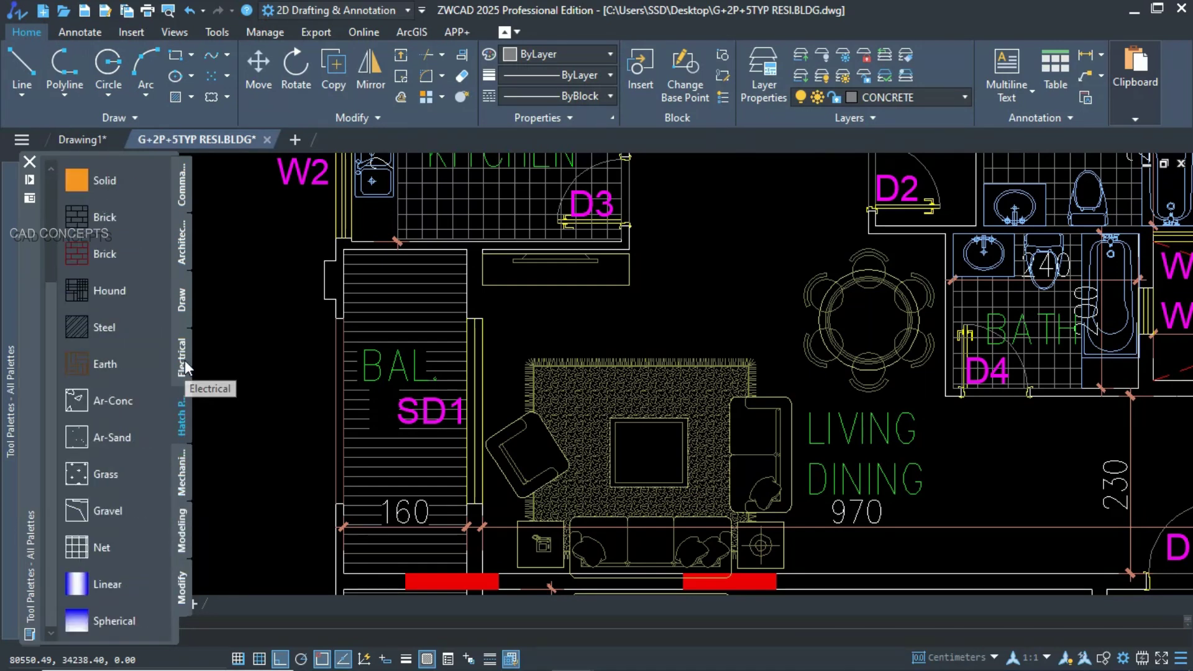
pyautogui.click(84, 398)
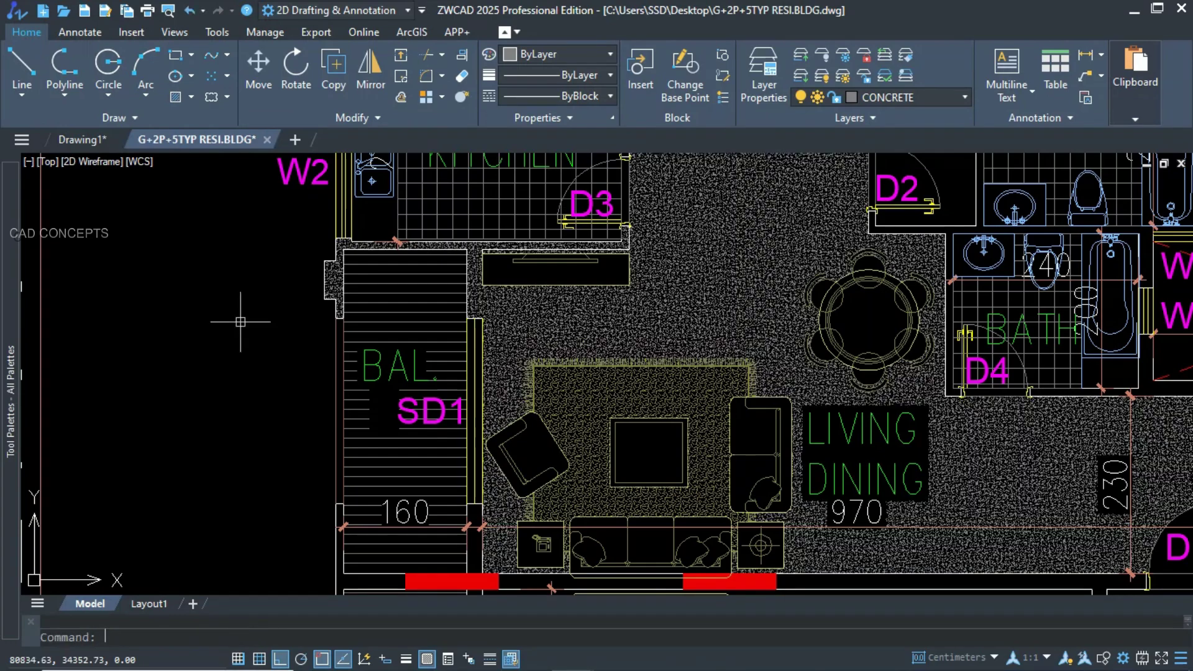
# Select the wall line beside the red column between the two bedrooms and show its Properties palette
pyautogui.scroll(-5, 529, 471)
pyautogui.click(698, 303)
pyautogui.scroll(5, 698, 303)
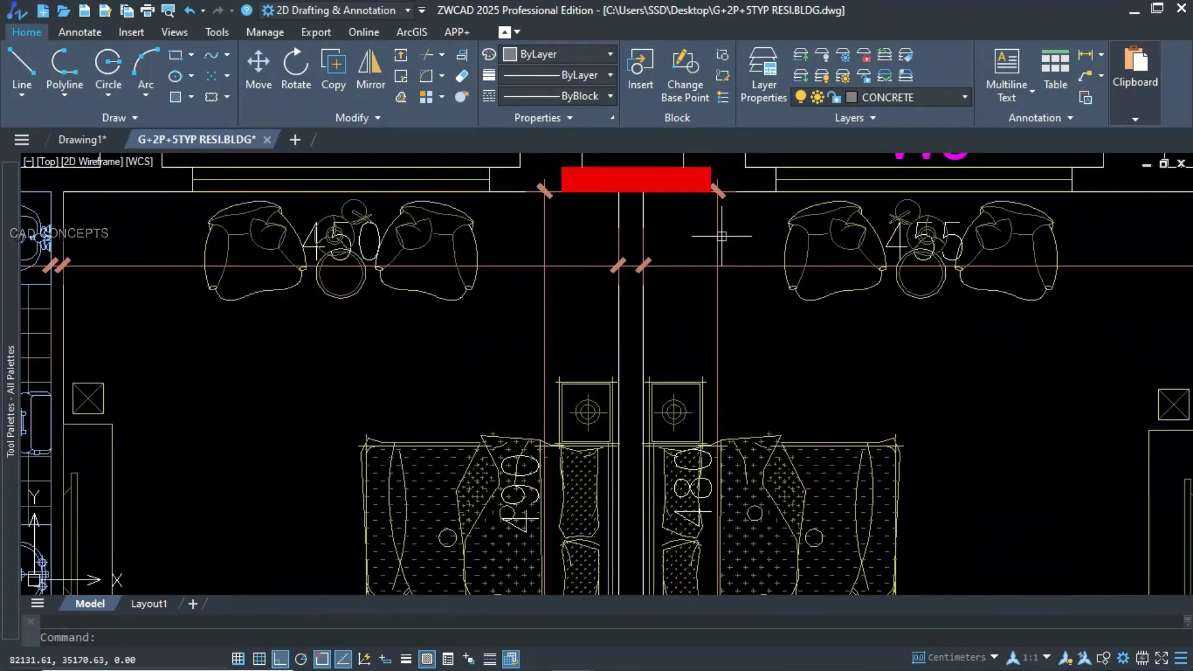
pyautogui.click(751, 191)
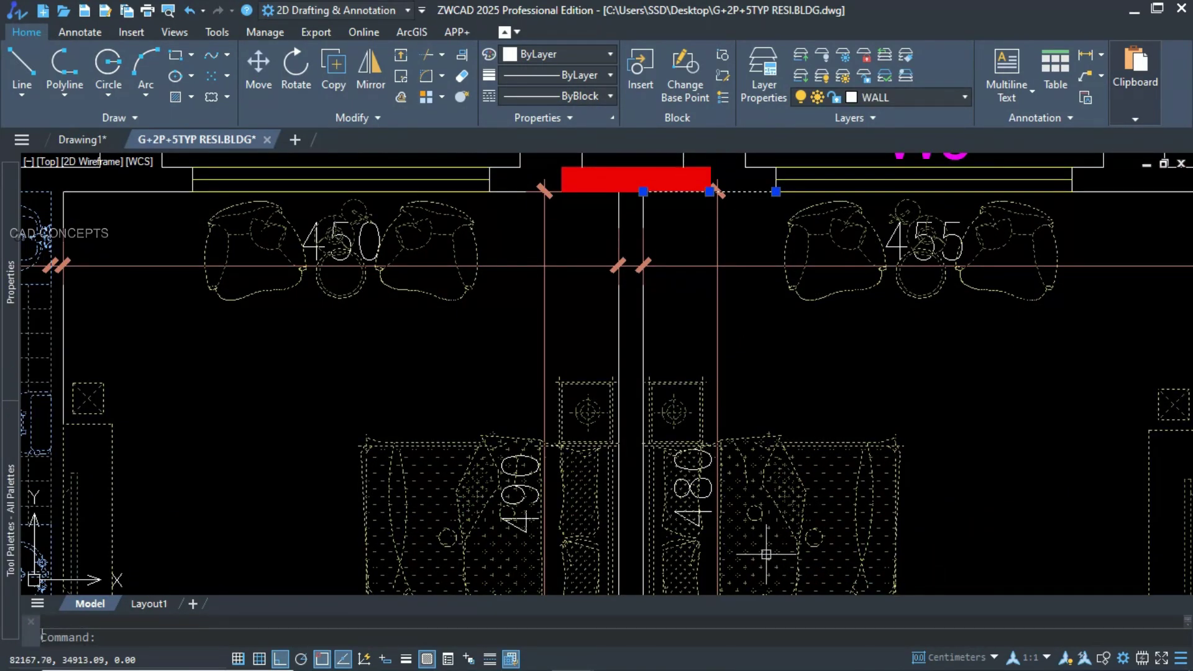
pyautogui.moveTo(10, 300)
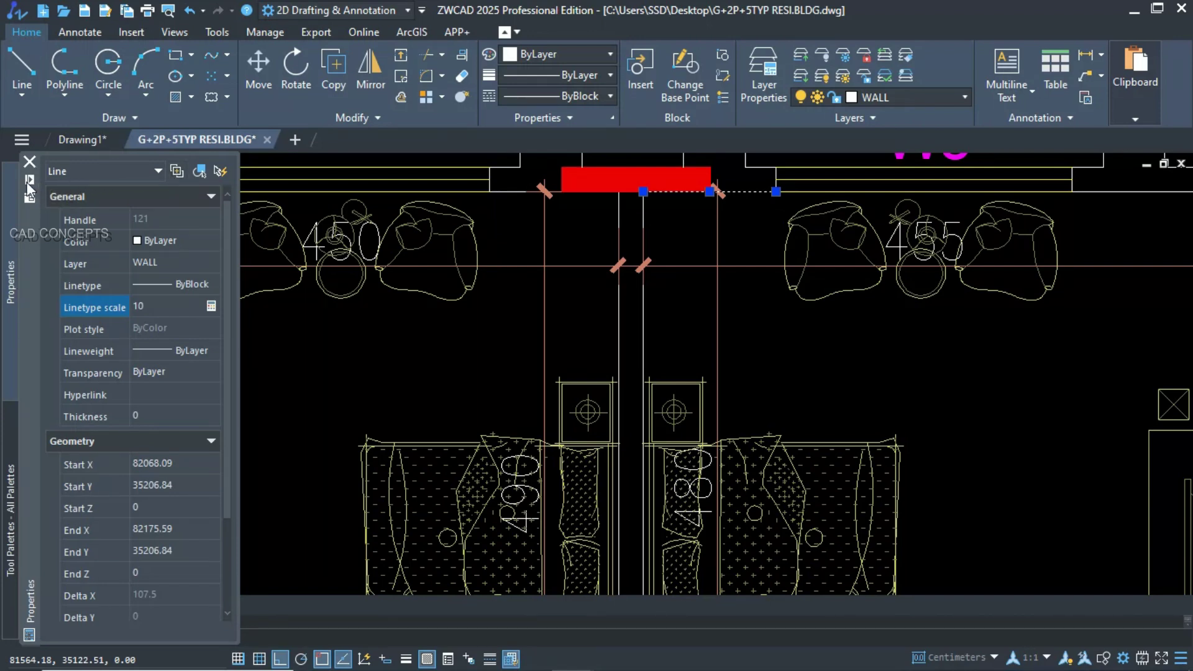
# Dock the Tool Palettes along the right edge of the drawing area and set them to auto-hide
pyautogui.click(28, 181)
pyautogui.hotkey('ctrl', '3')
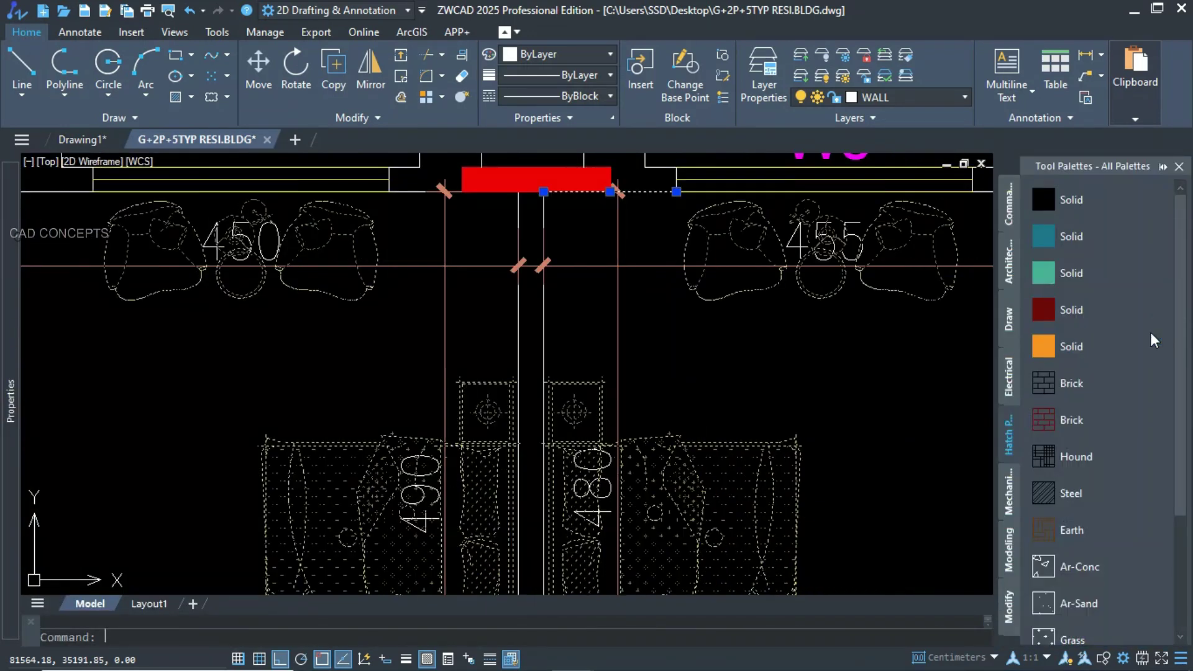
pyautogui.click(1162, 166)
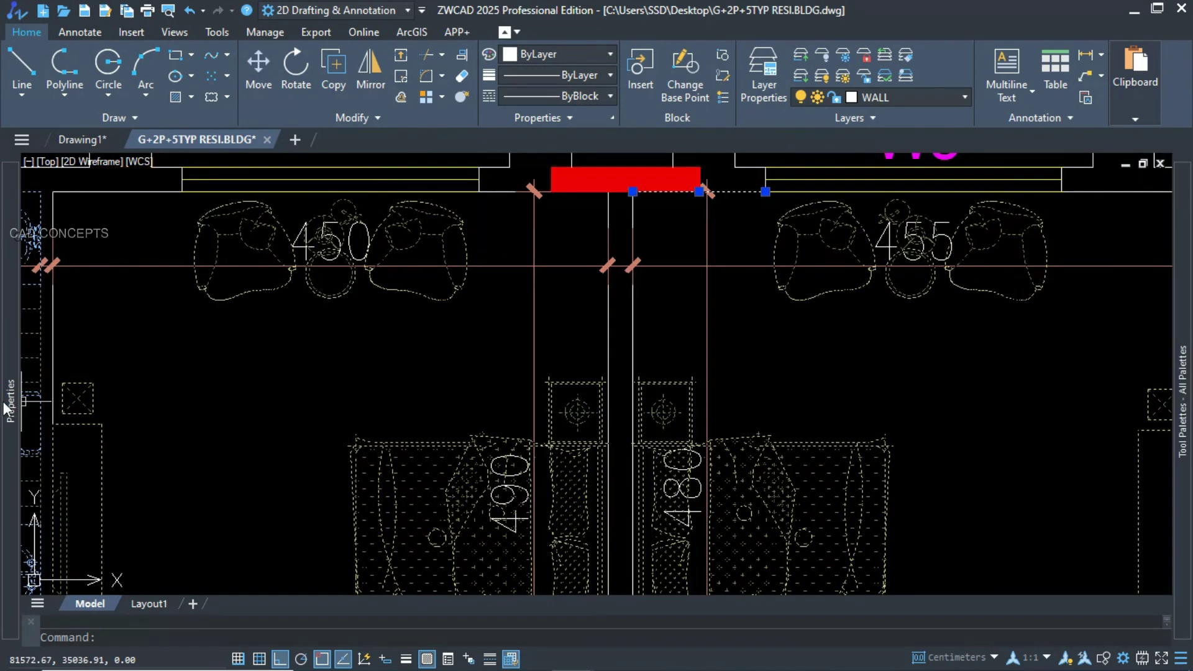
# Dock Properties along the right edge of the drawing area with the Tool Palettes stacked below it, and look through both lists
pyautogui.hotkey('ctrl', '1')
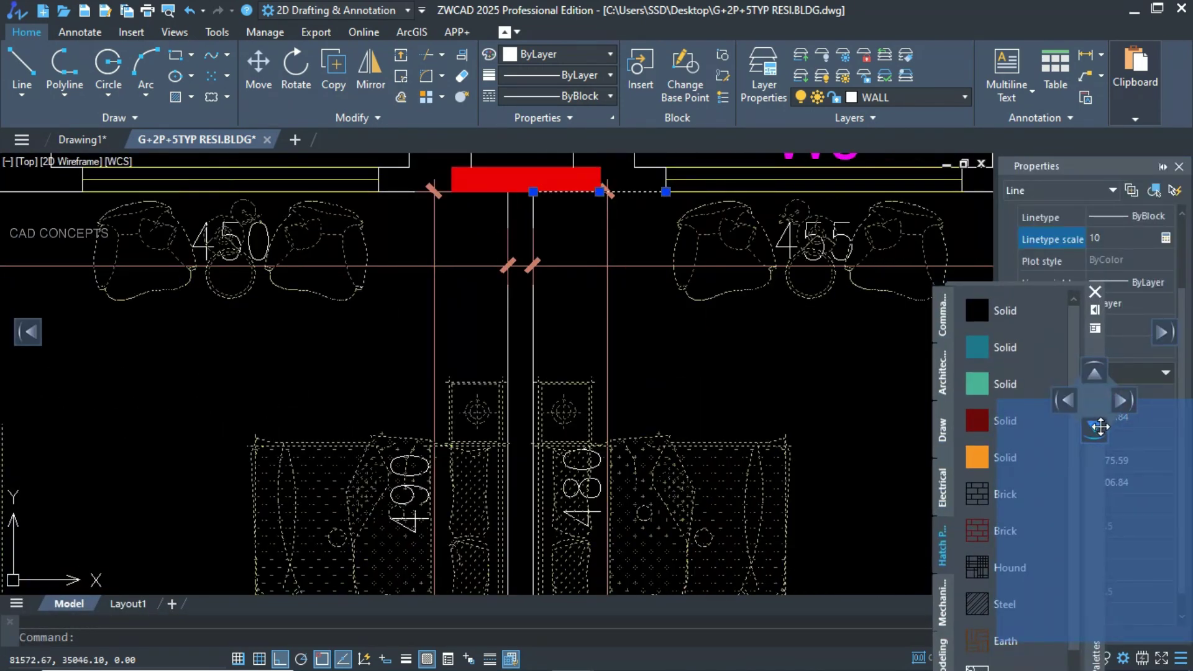
pyautogui.scroll(-6, 1153, 477)
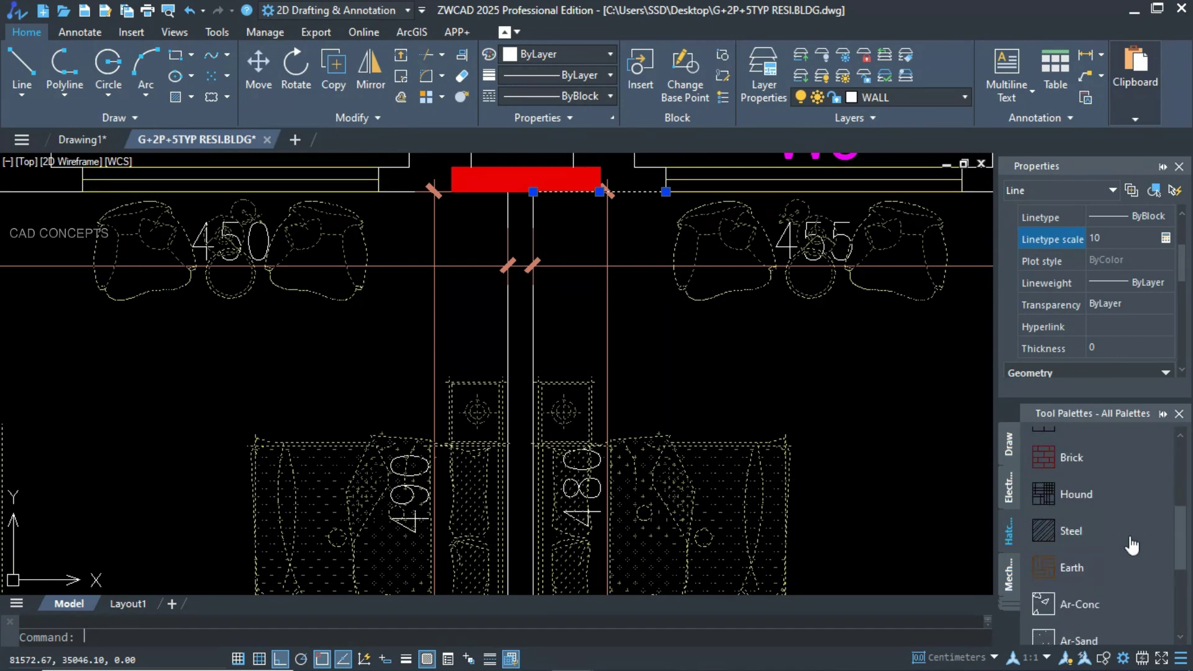
pyautogui.scroll(3, 1122, 334)
pyautogui.scroll(-10, 1059, 283)
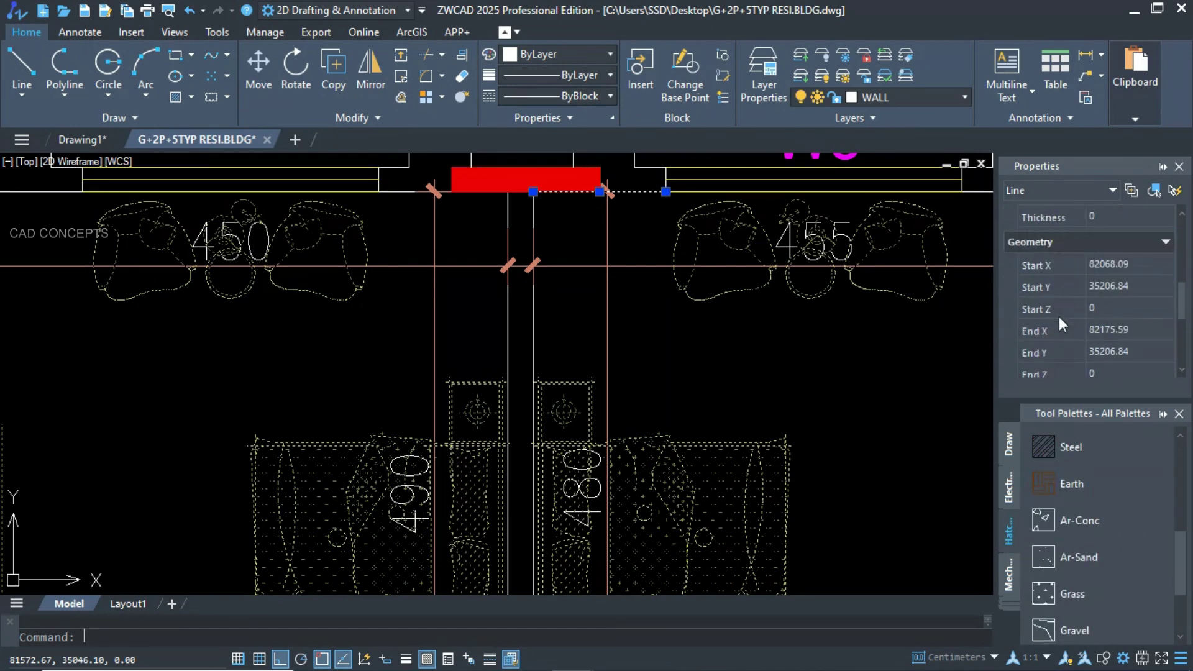
# Clear the wall line selection and set both the Properties and Tool Palettes to auto-hide
pyautogui.press('Escape')
pyautogui.scroll(-5, 986, 255)
pyautogui.click(1161, 167)
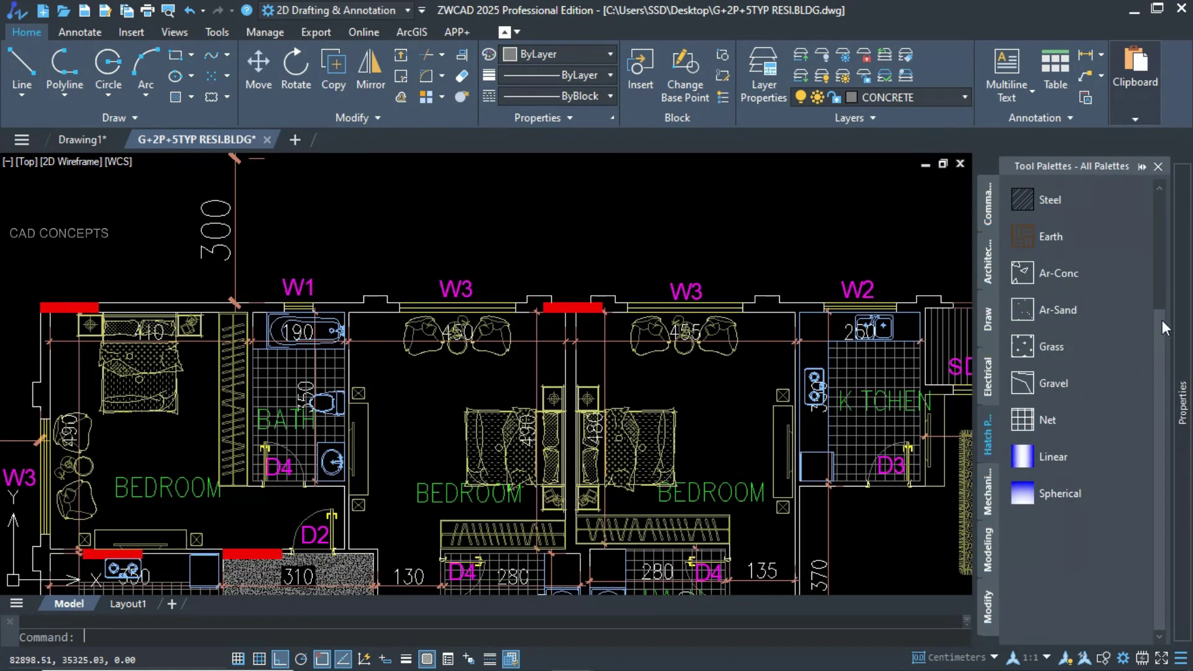
pyautogui.click(1142, 167)
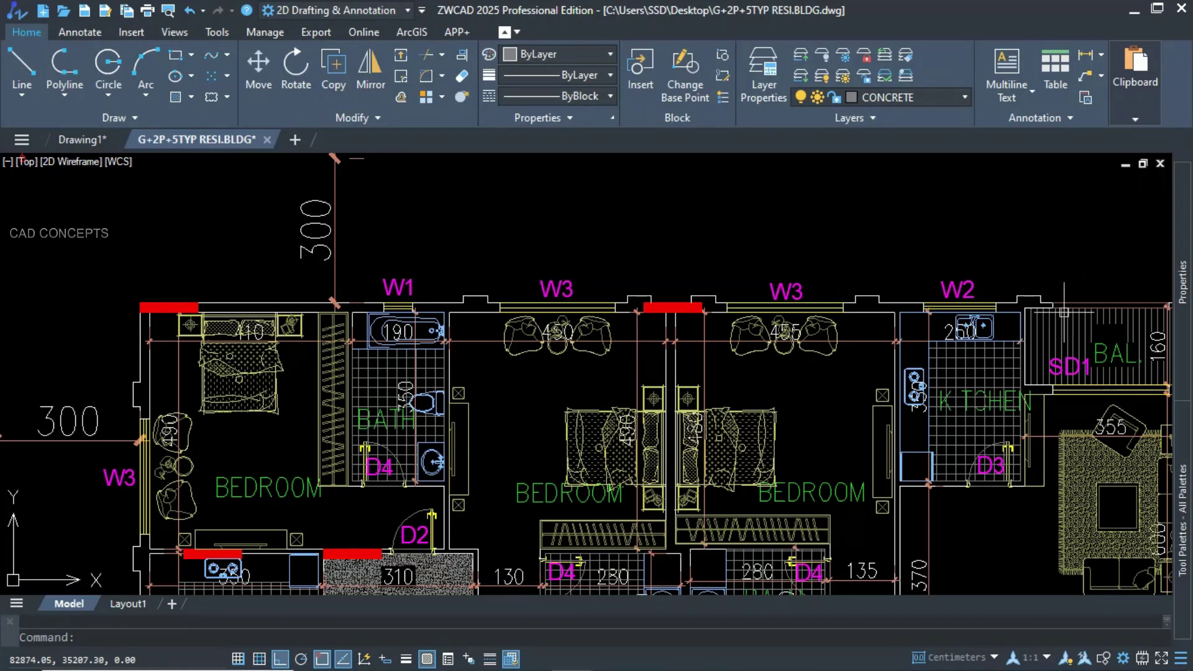
# Set the color of the projecting wall polyline between the W3 and W2 windows to Cyan through Properties
pyautogui.click(867, 298)
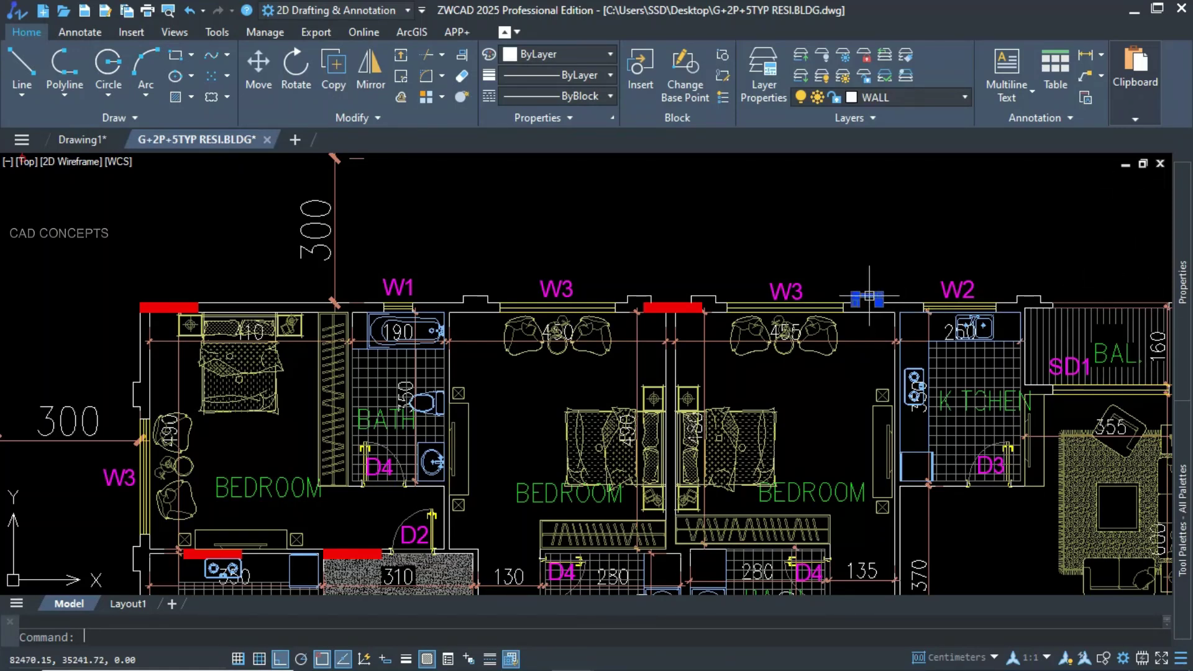
pyautogui.moveTo(1182, 282)
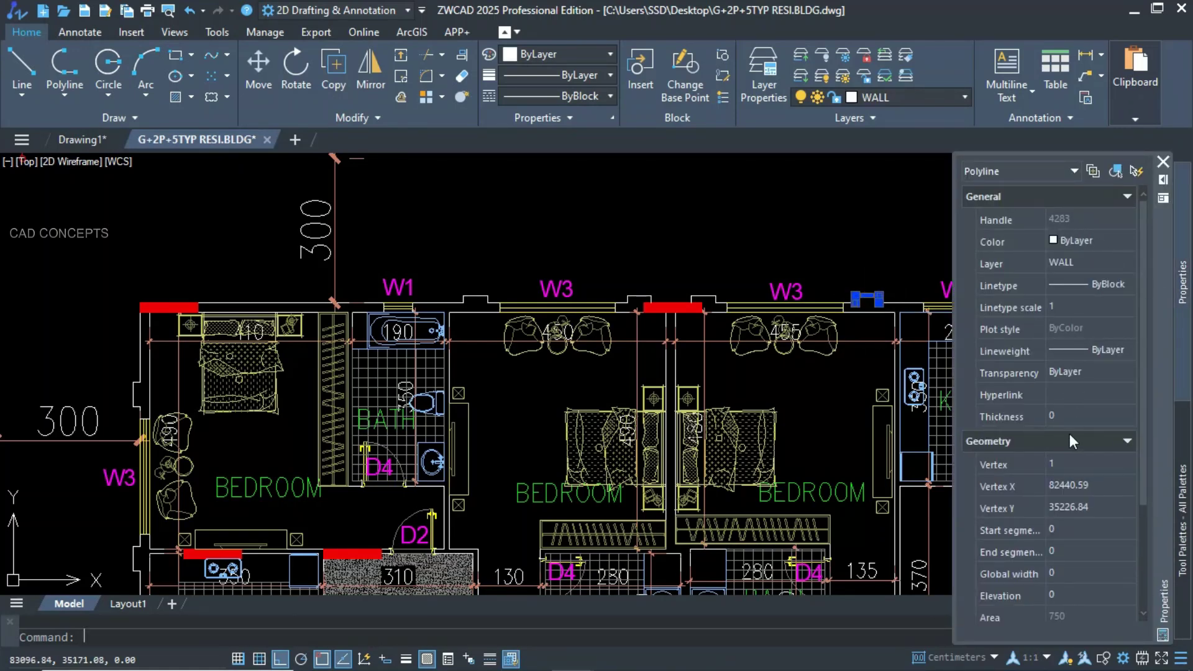
pyautogui.click(1075, 240)
pyautogui.click(1084, 241)
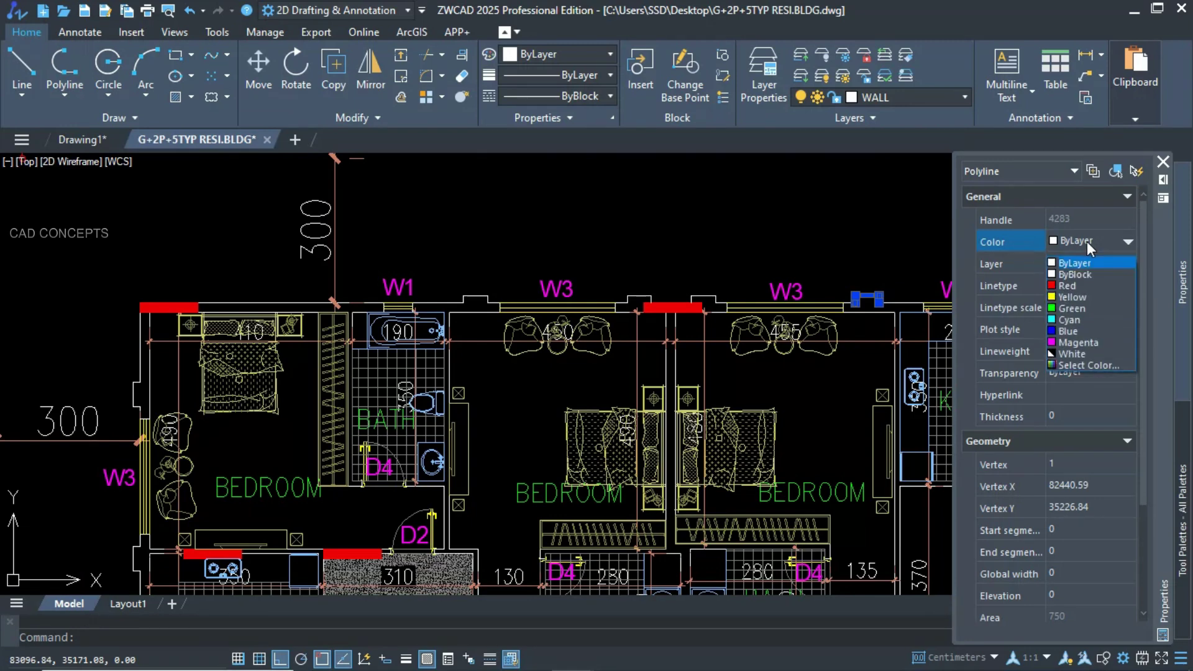
pyautogui.click(1068, 309)
pyautogui.scroll(6, 886, 312)
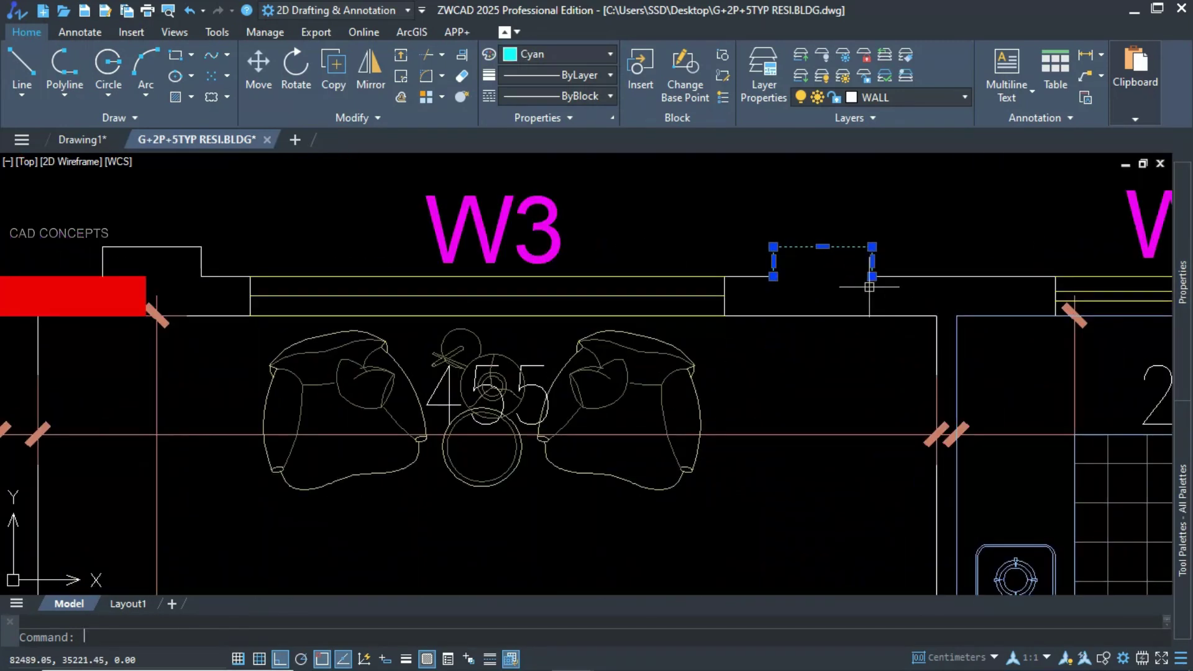
# Start a hatch for the closed cyan column outline between the W3 and W2 windows, working on the CONCRETE layer
pyautogui.hotkey('ctrl', 'v')
pyautogui.click(196, 287)
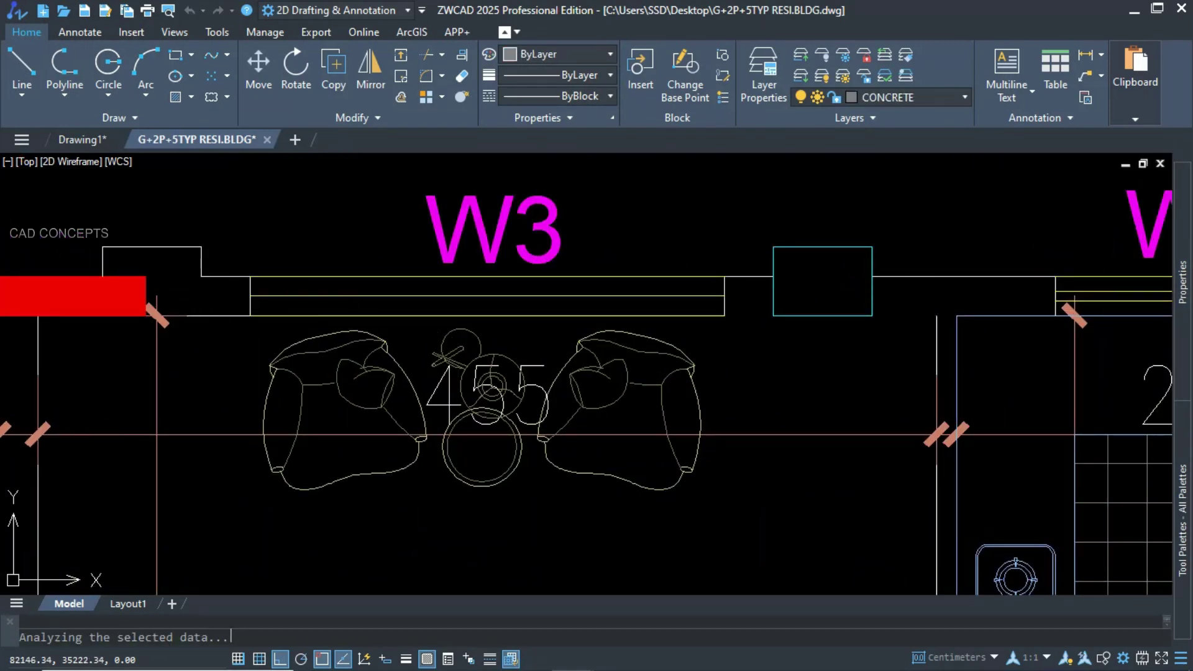
pyautogui.scroll(3, 192, 293)
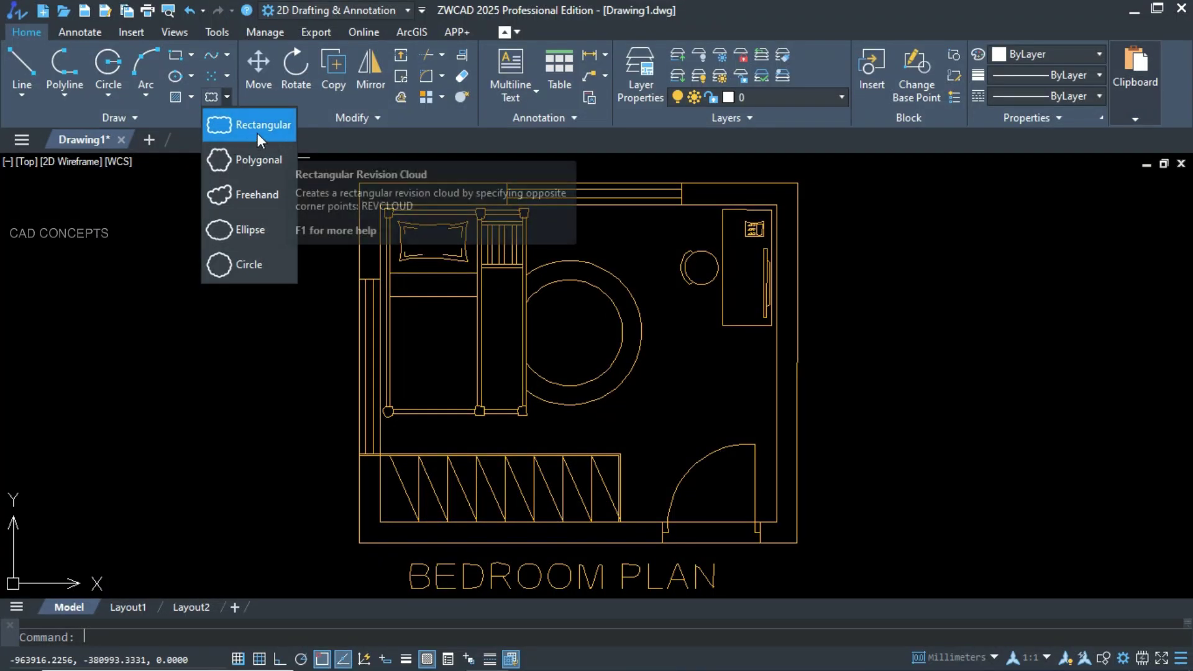
# Draw a rectangular revision cloud around the upper part of the bedroom plan, enclosing the top wall, its window and the pillow
pyautogui.click(257, 131)
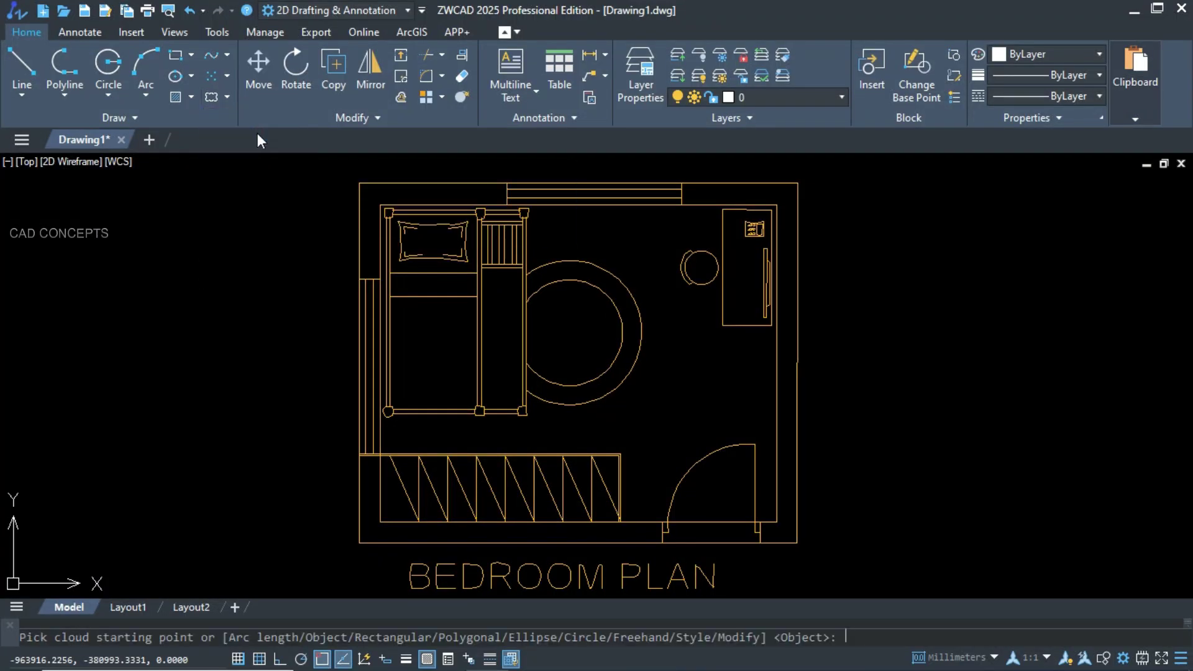
pyautogui.click(341, 172)
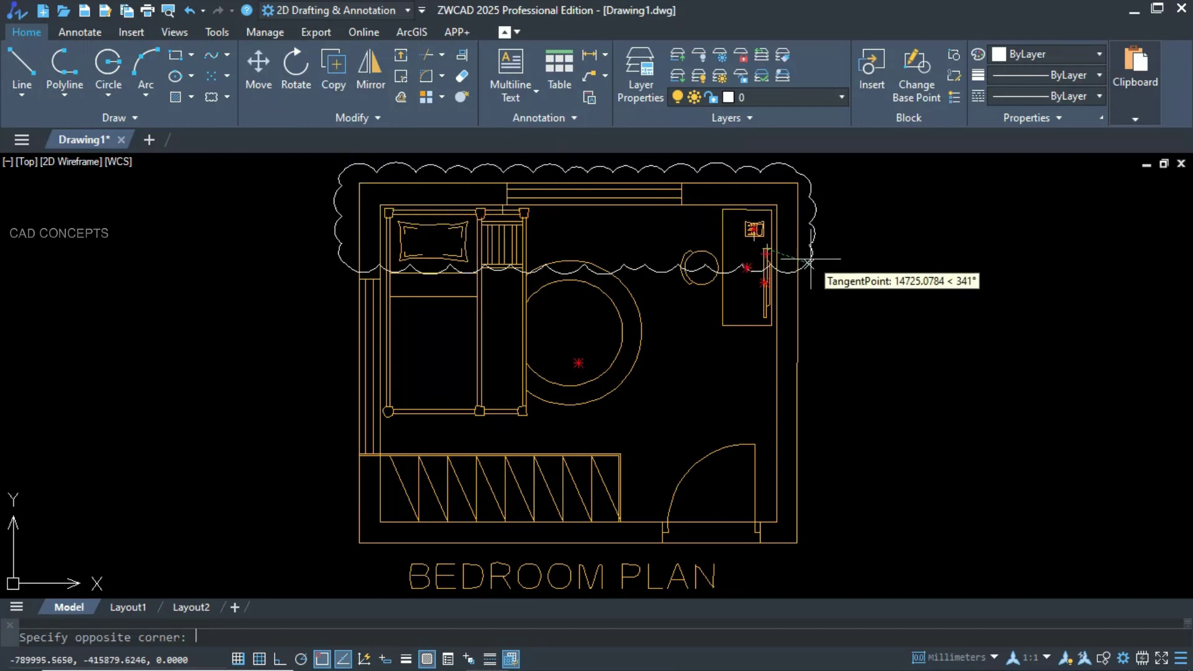
pyautogui.click(809, 260)
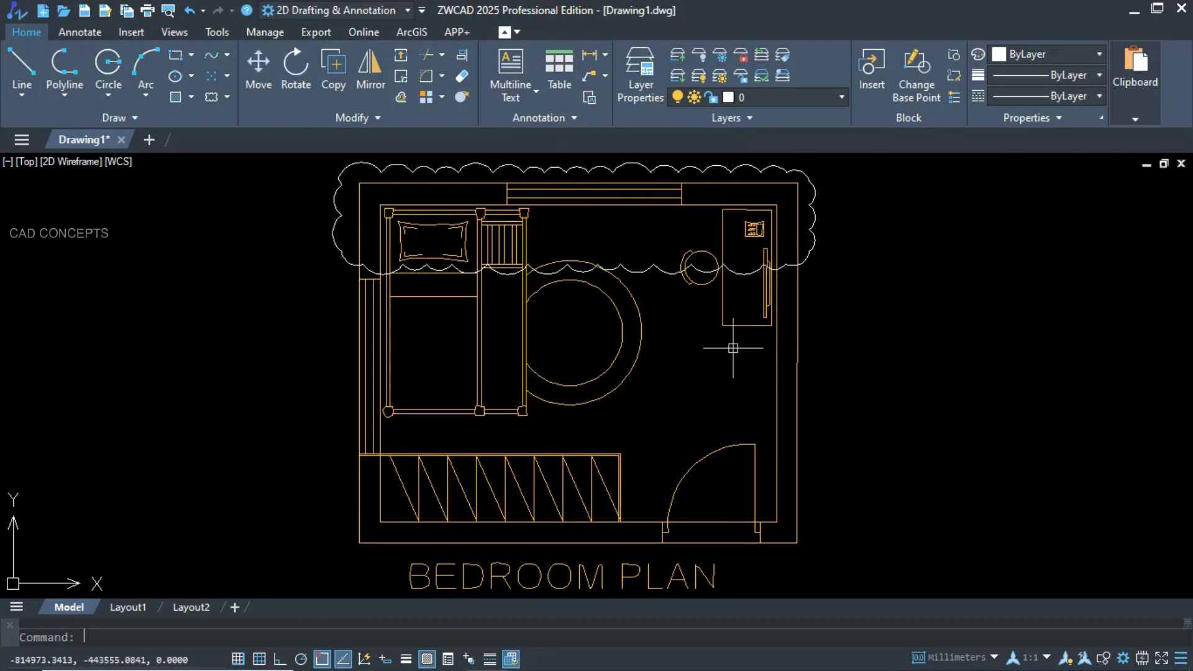
pyautogui.press('Return')
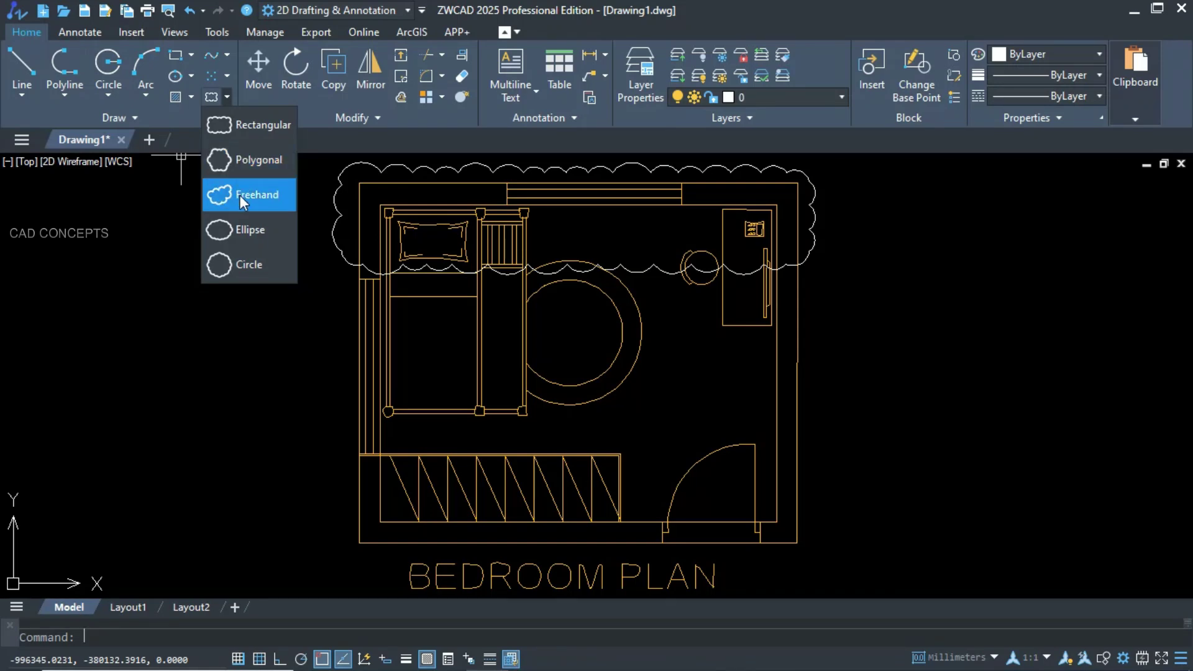
# Draw a circular revision cloud around the door swing in the lower corner of the bedroom plan
pyautogui.click(240, 262)
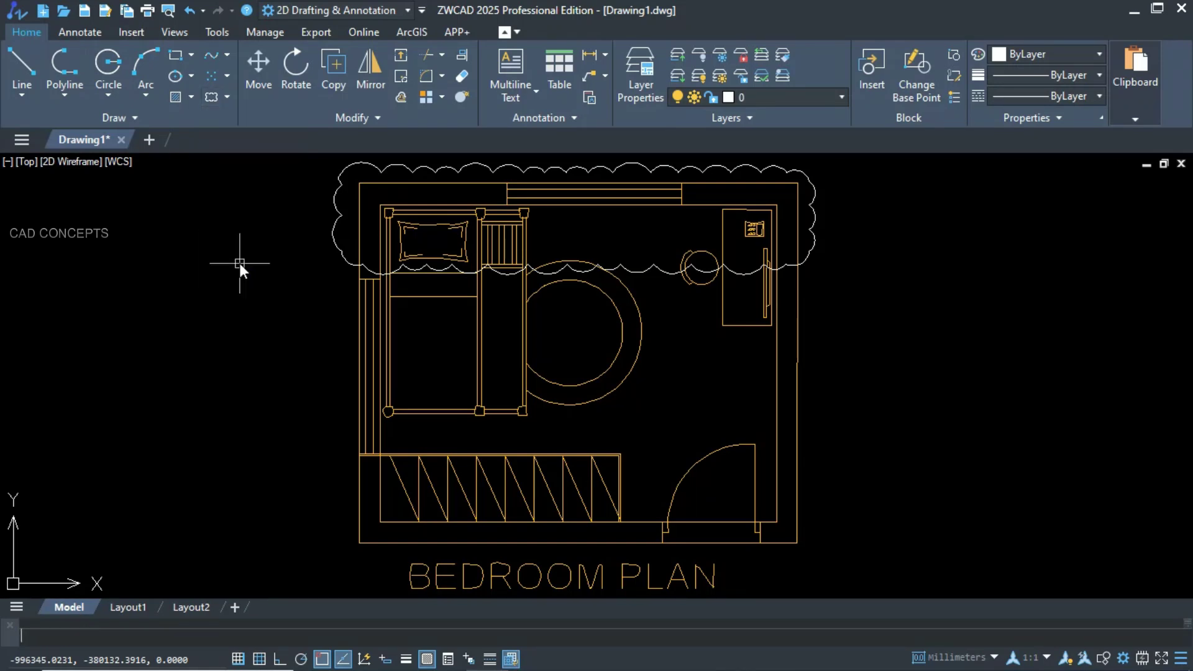
pyautogui.click(717, 495)
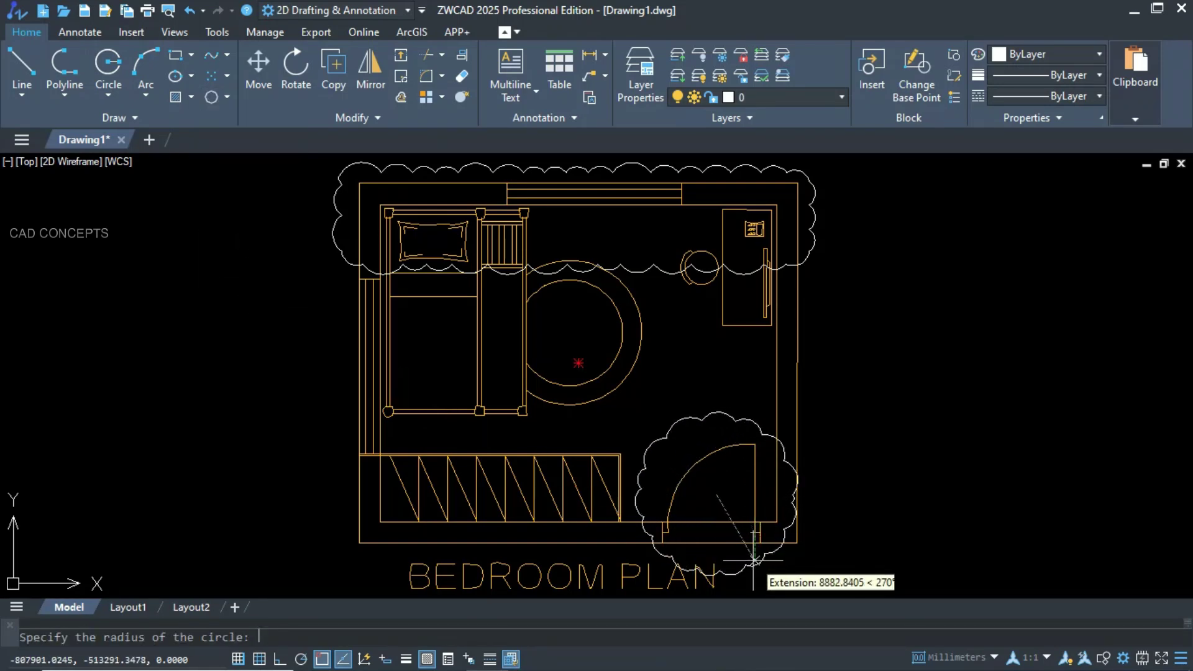
pyautogui.click(755, 572)
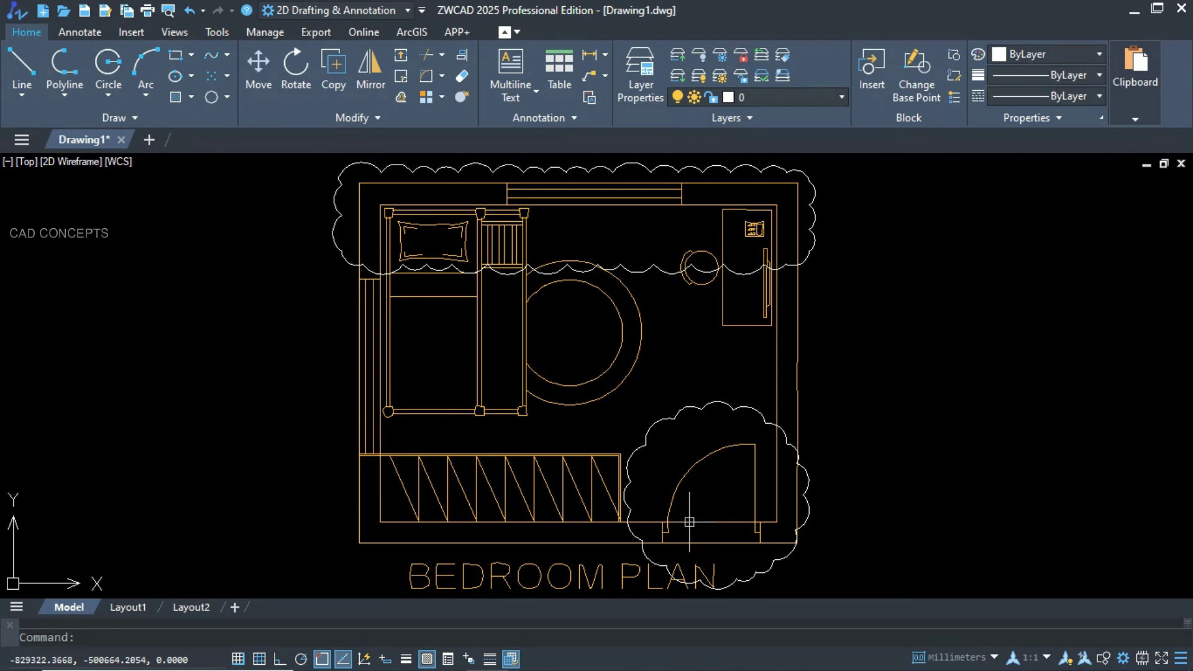
# Draw an elliptical revision cloud from the round rug's center across the bed with Ortho on, and start a freehand revision cloud
pyautogui.click(226, 97)
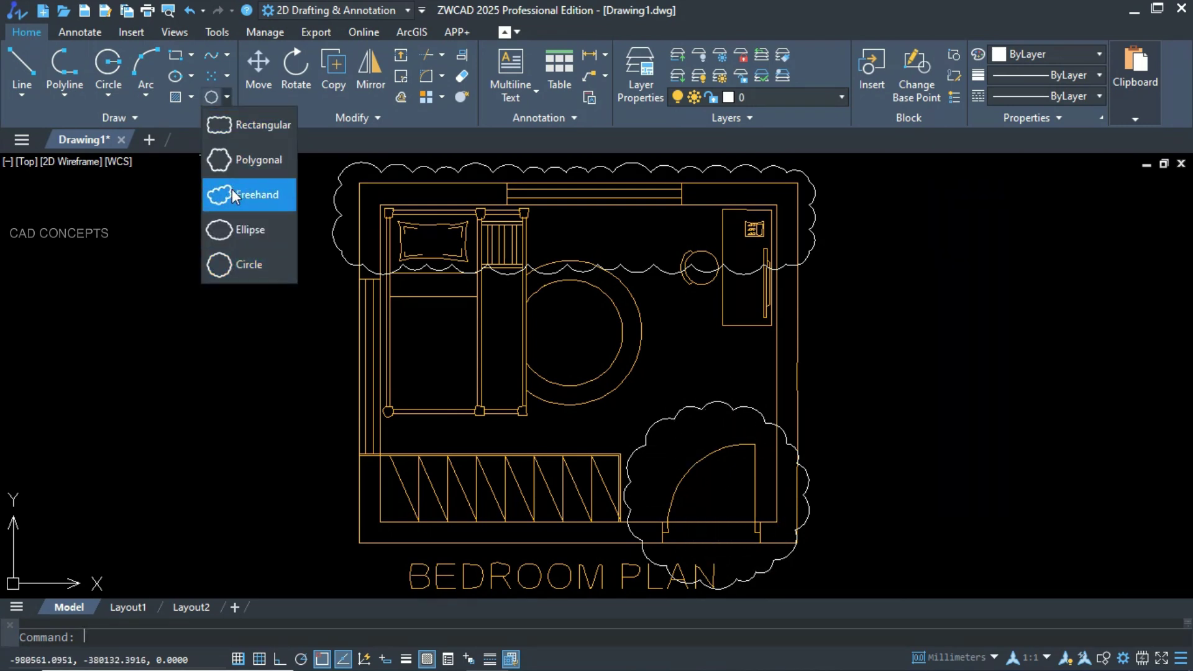
pyautogui.click(235, 228)
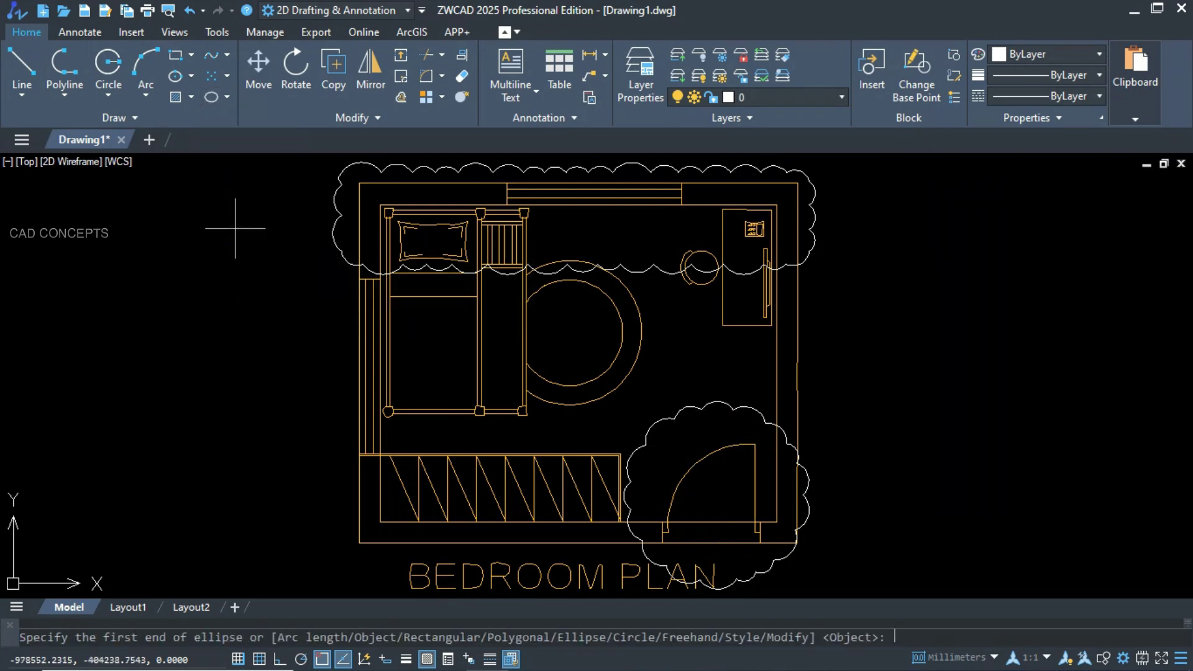
pyautogui.click(570, 332)
pyautogui.press('F8')
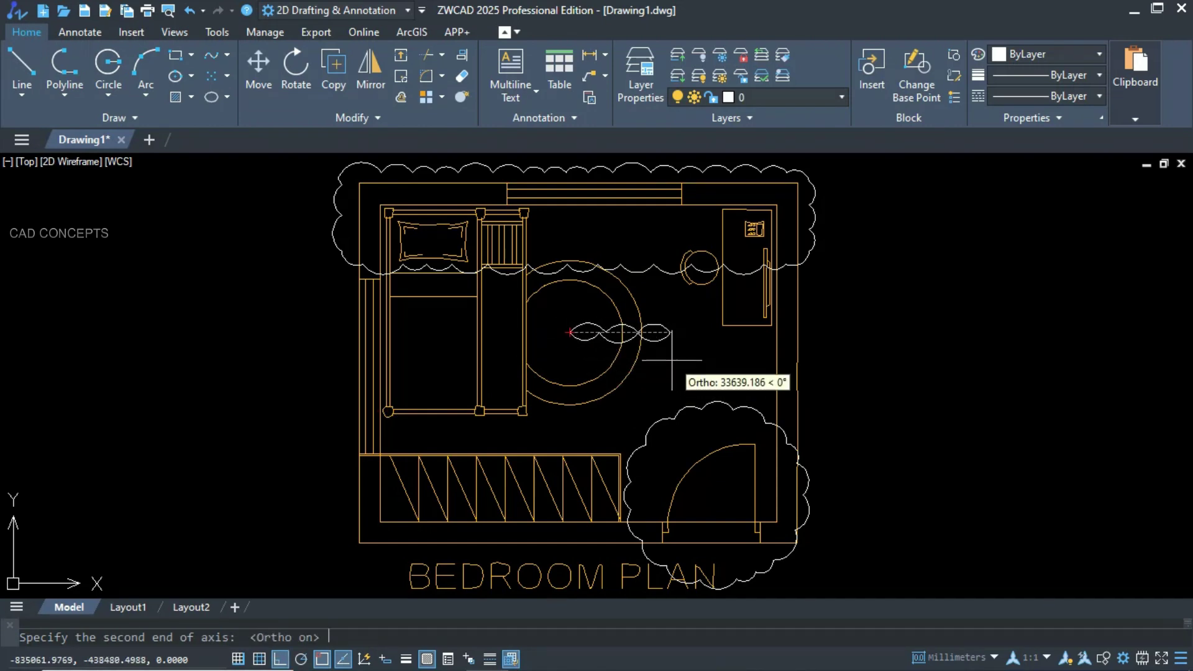
pyautogui.click(410, 332)
pyautogui.click(435, 376)
pyautogui.click(227, 97)
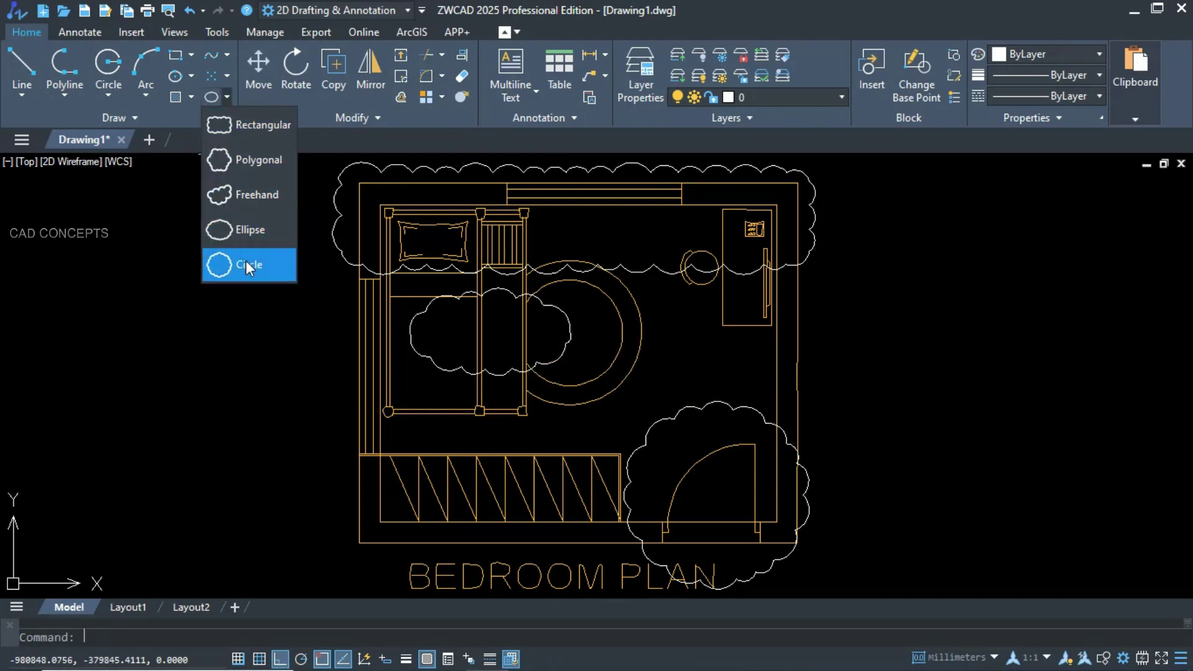
pyautogui.click(266, 196)
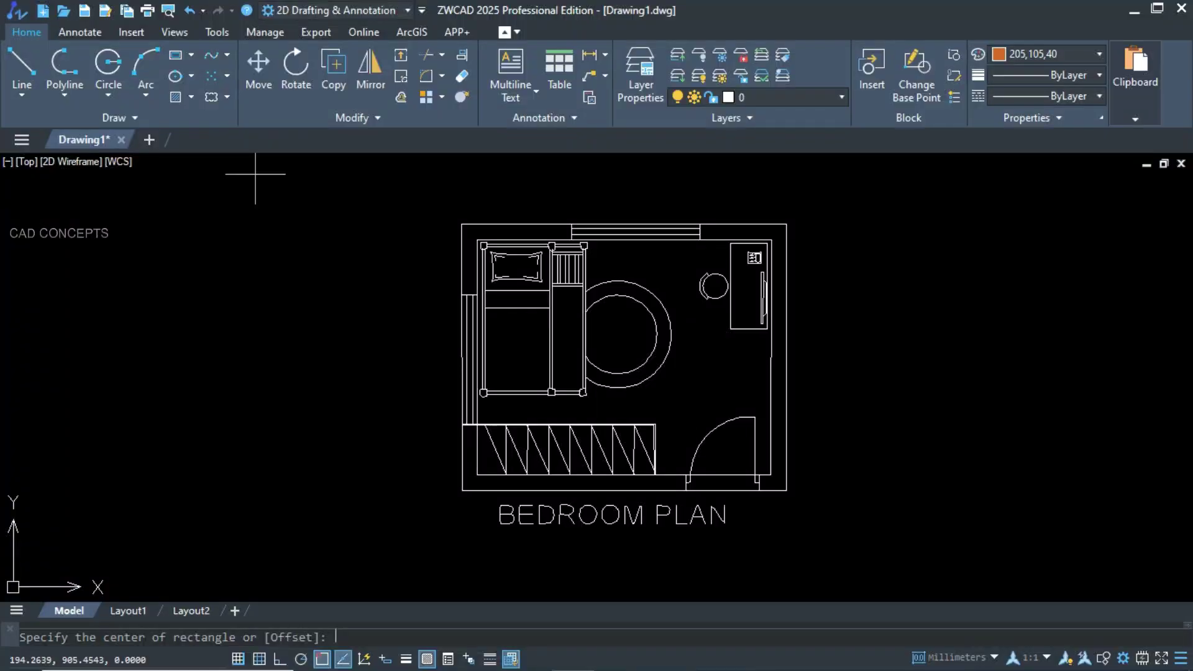
# Frame the bedroom plan with three concentric rectangles, the inner two with circumcircle radii of about 606 and 599 mm
pyautogui.click(624, 358)
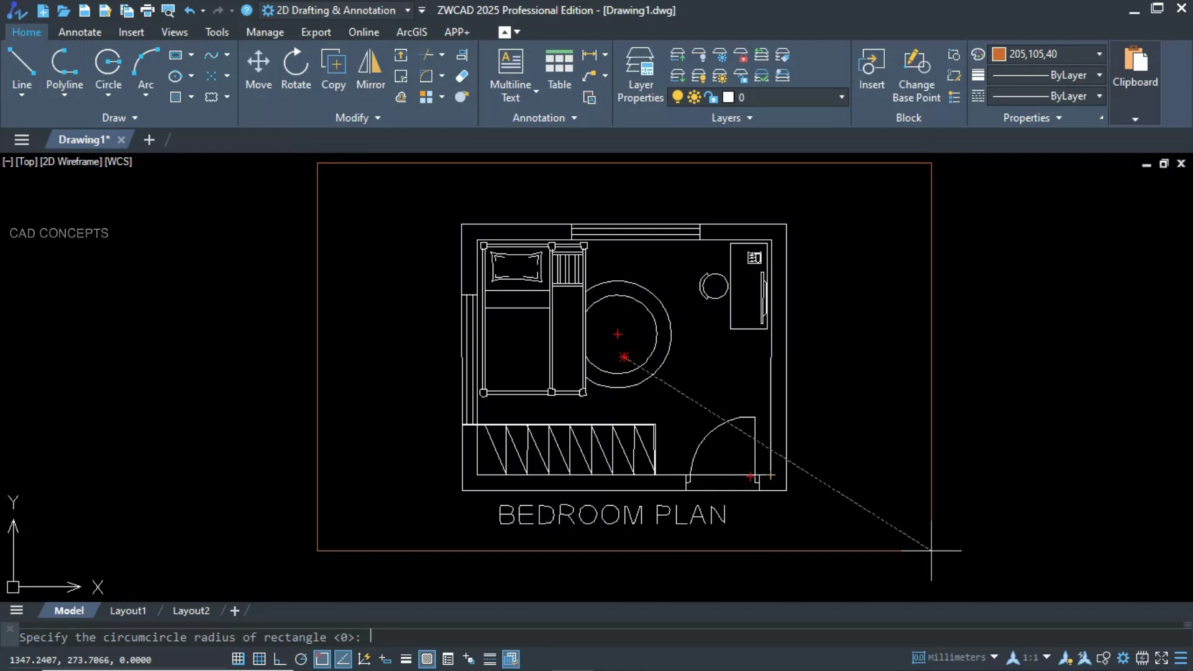
pyautogui.click(931, 550)
pyautogui.click(919, 545)
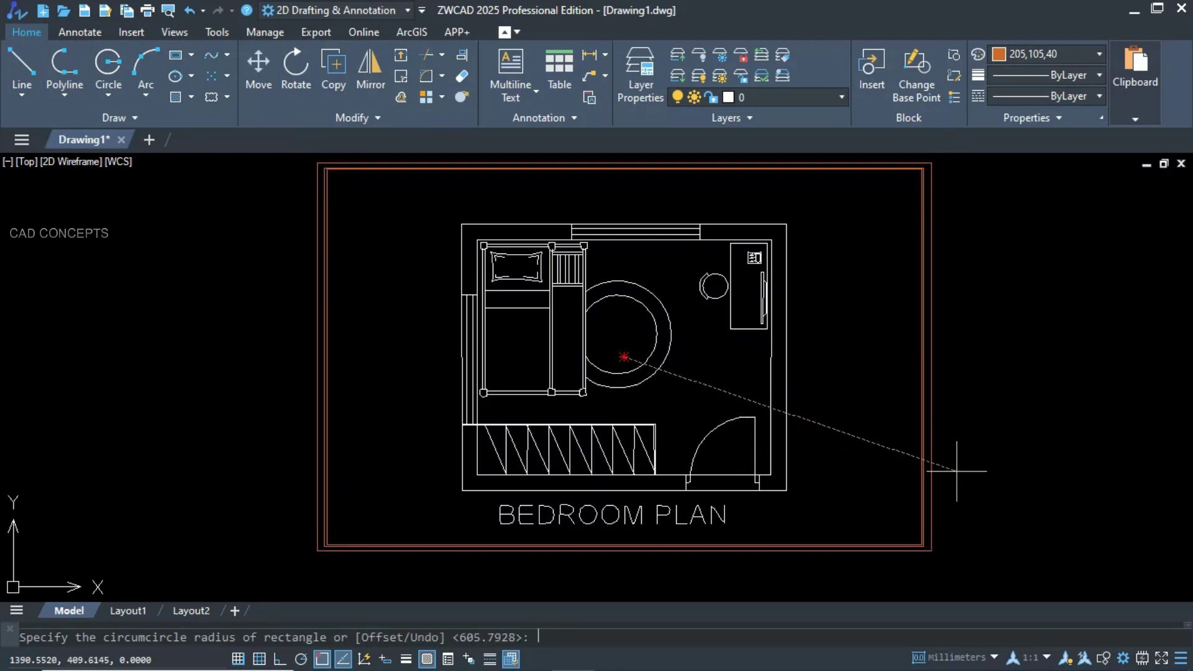
pyautogui.click(977, 431)
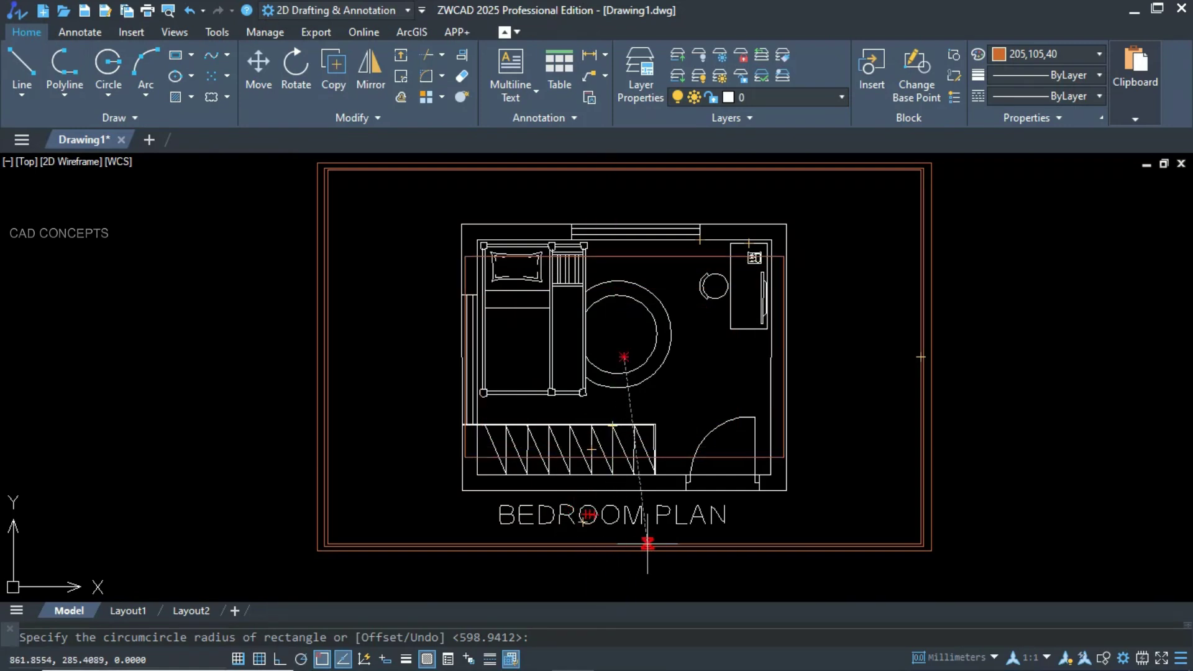
pyautogui.press('Escape')
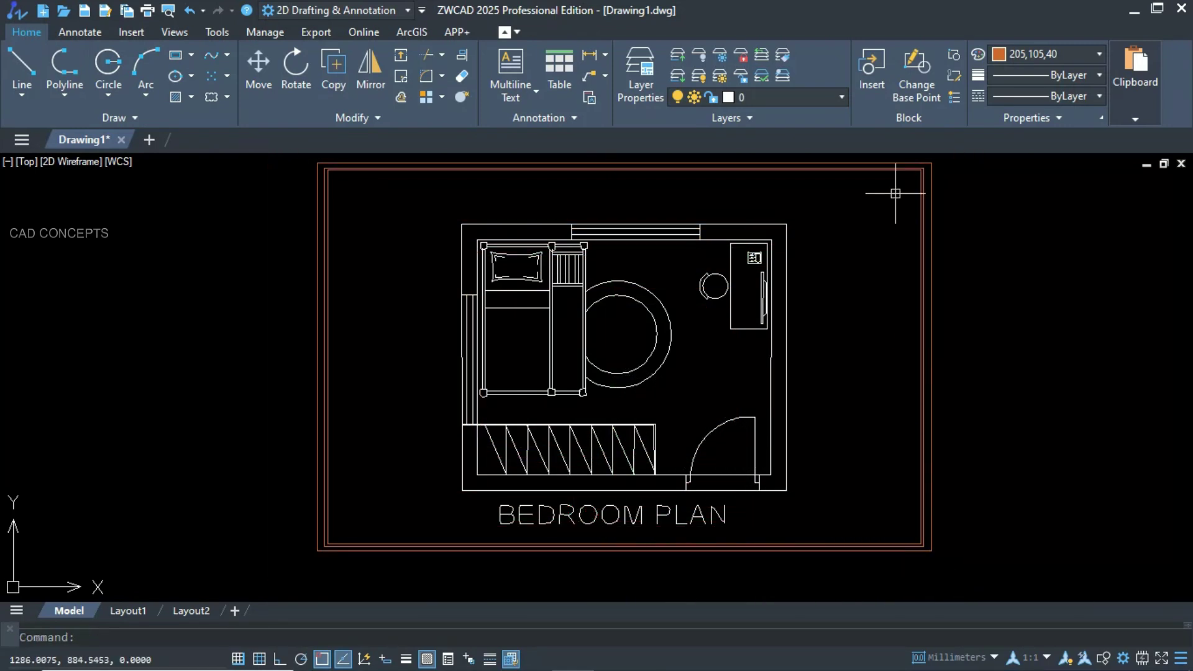
# Draw a series of progressively smaller concentric rectangles beside the framed plan, down to a circumcircle radius of about 37 mm
pyautogui.write('rec')
pyautogui.press('Return')
pyautogui.click(146, 284)
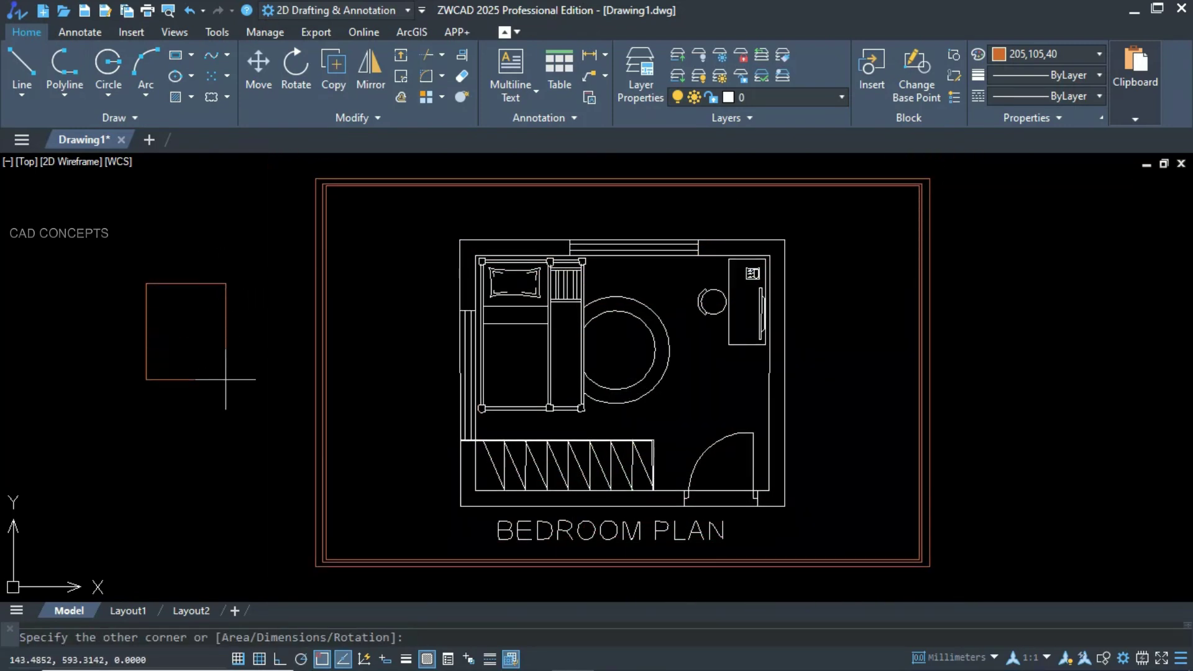
pyautogui.write('c')
pyautogui.press('Return')
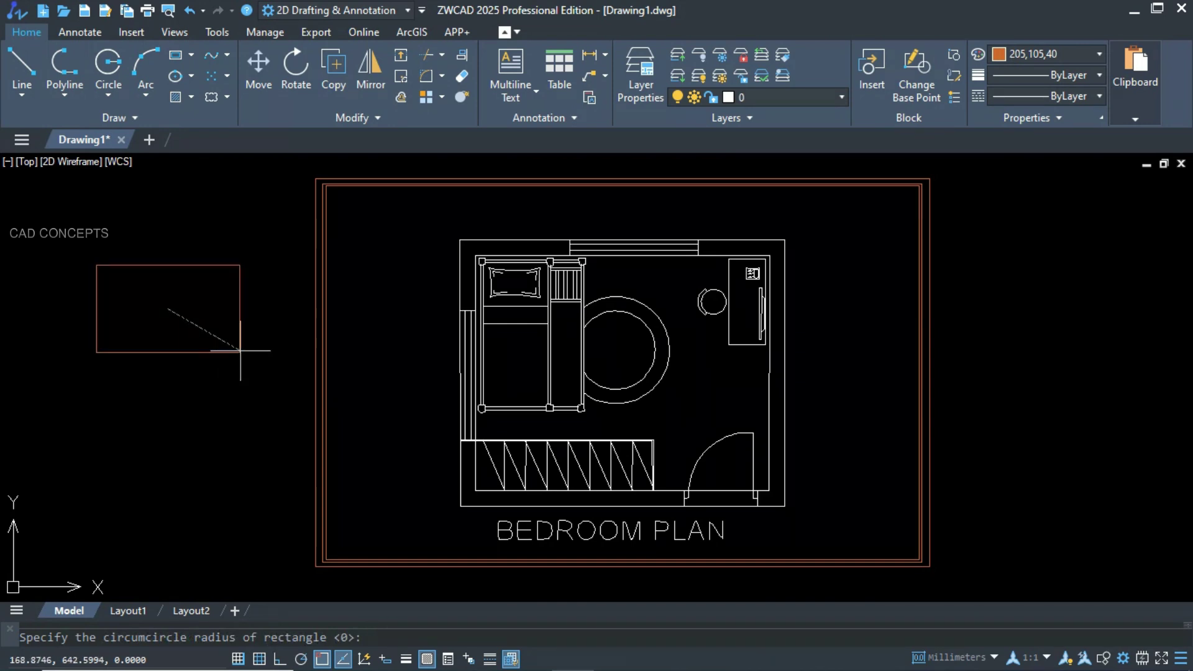
pyautogui.click(277, 417)
pyautogui.click(264, 400)
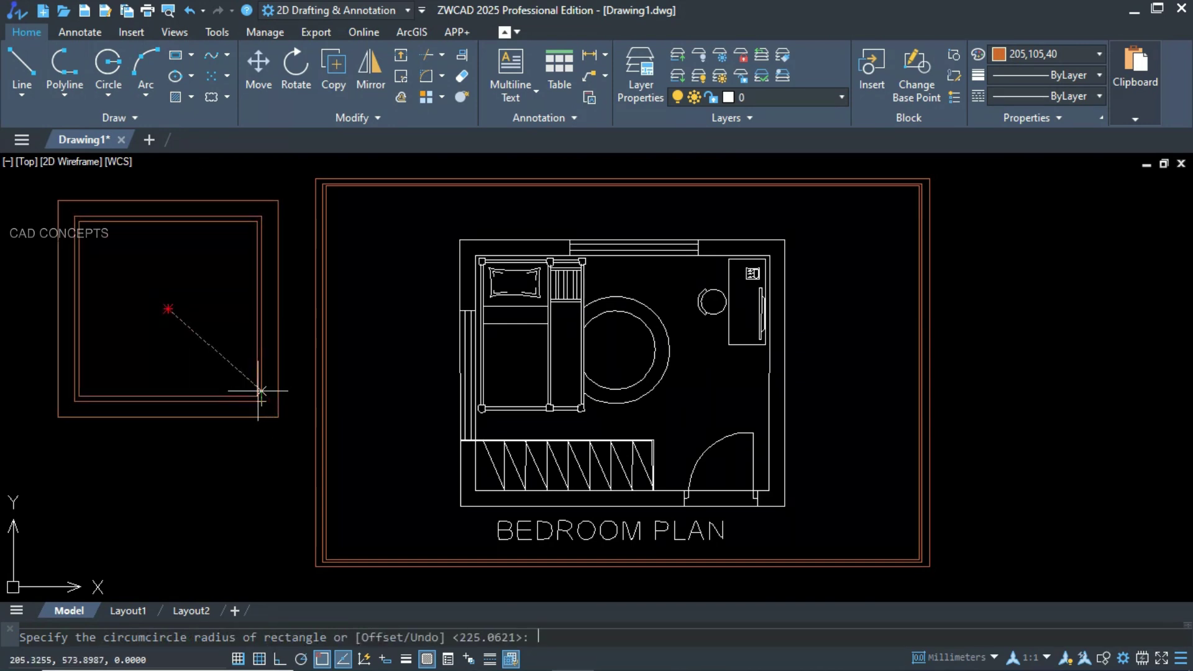
pyautogui.click(246, 383)
pyautogui.click(232, 362)
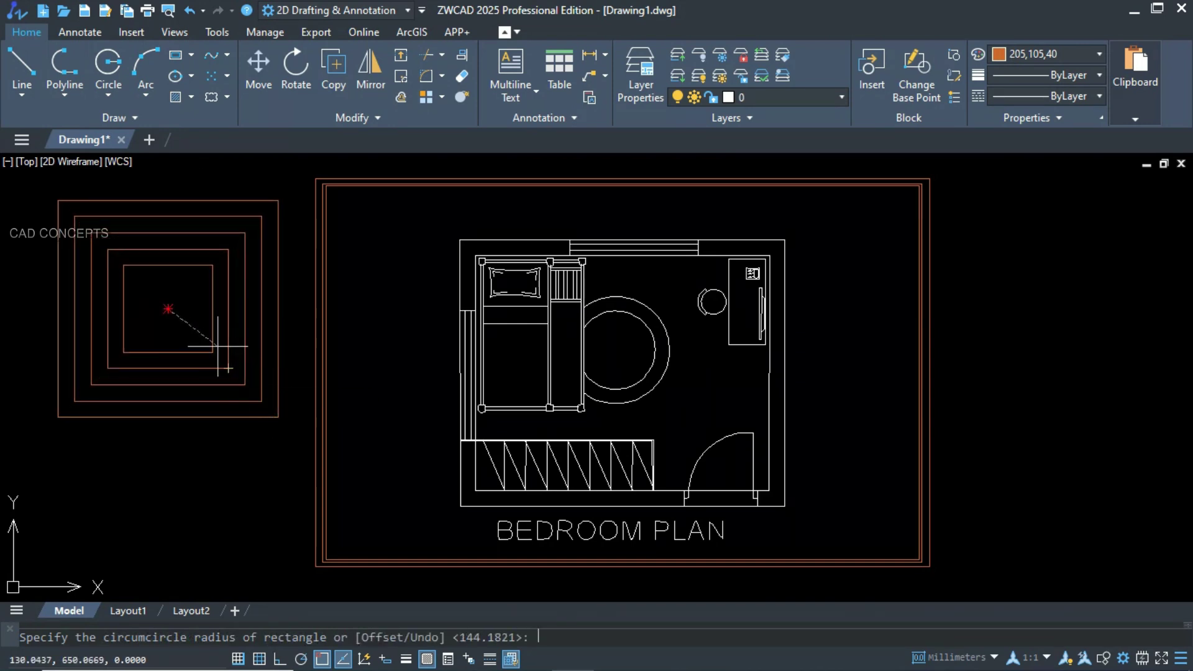
pyautogui.click(212, 353)
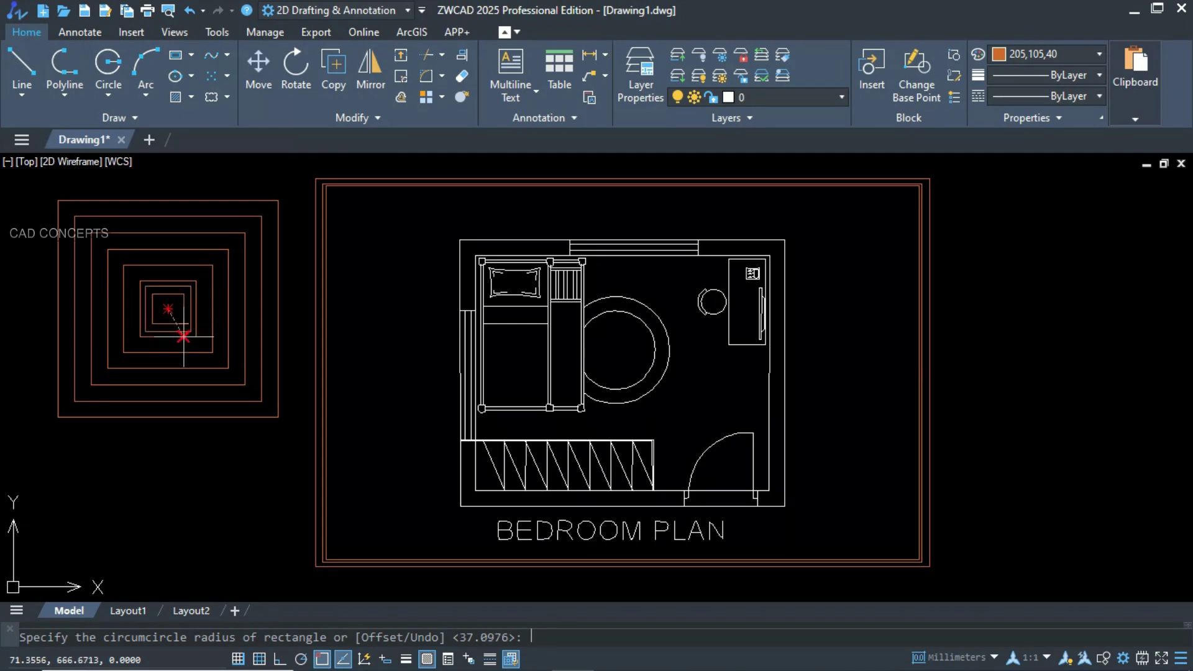
pyautogui.press('Escape')
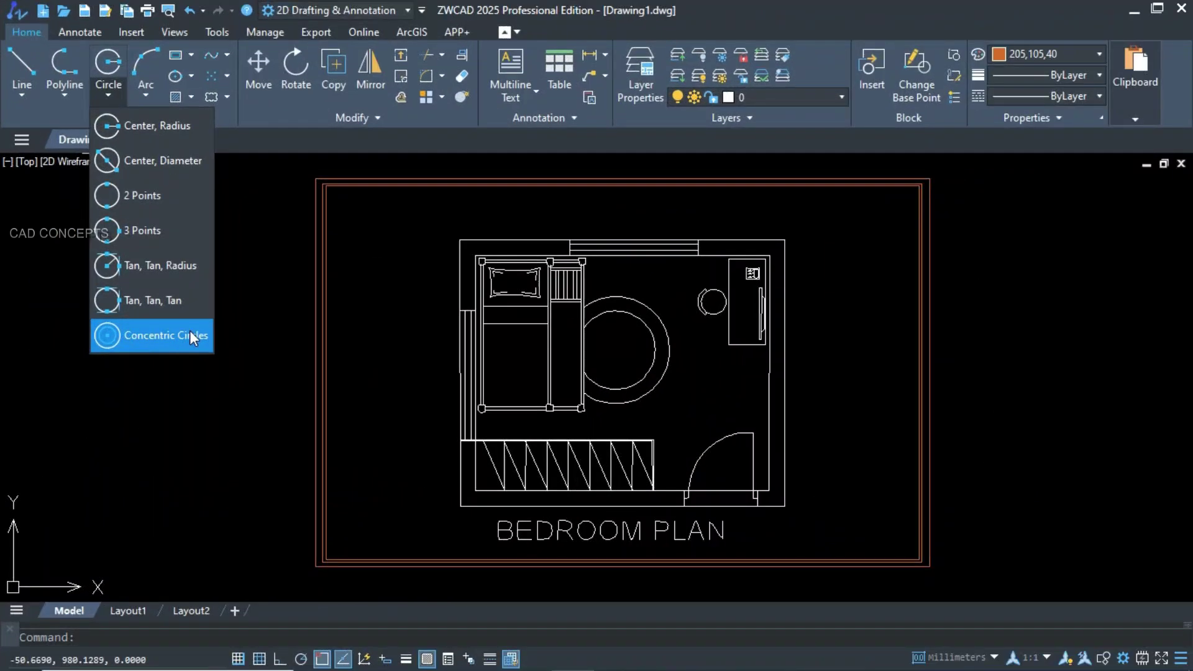
# Draw Concentric Circles about the round rug's center, starting with a radius of about 55 mm and adding smaller rings inward
pyautogui.click(189, 332)
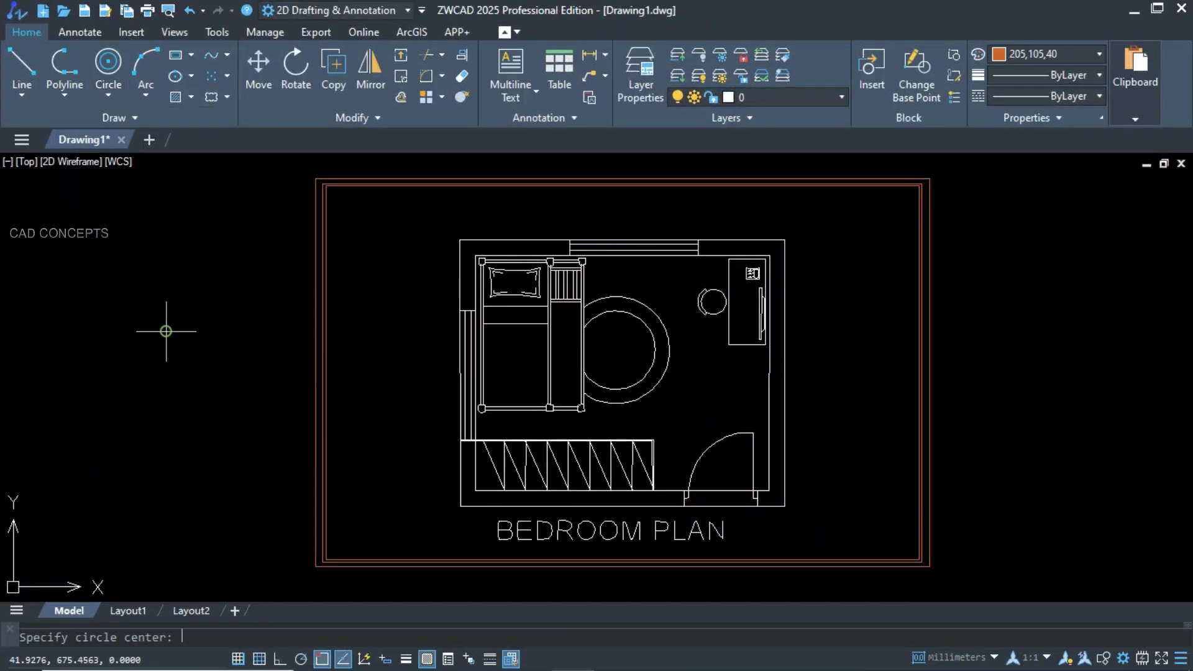
pyautogui.click(616, 349)
pyautogui.scroll(4, 615, 349)
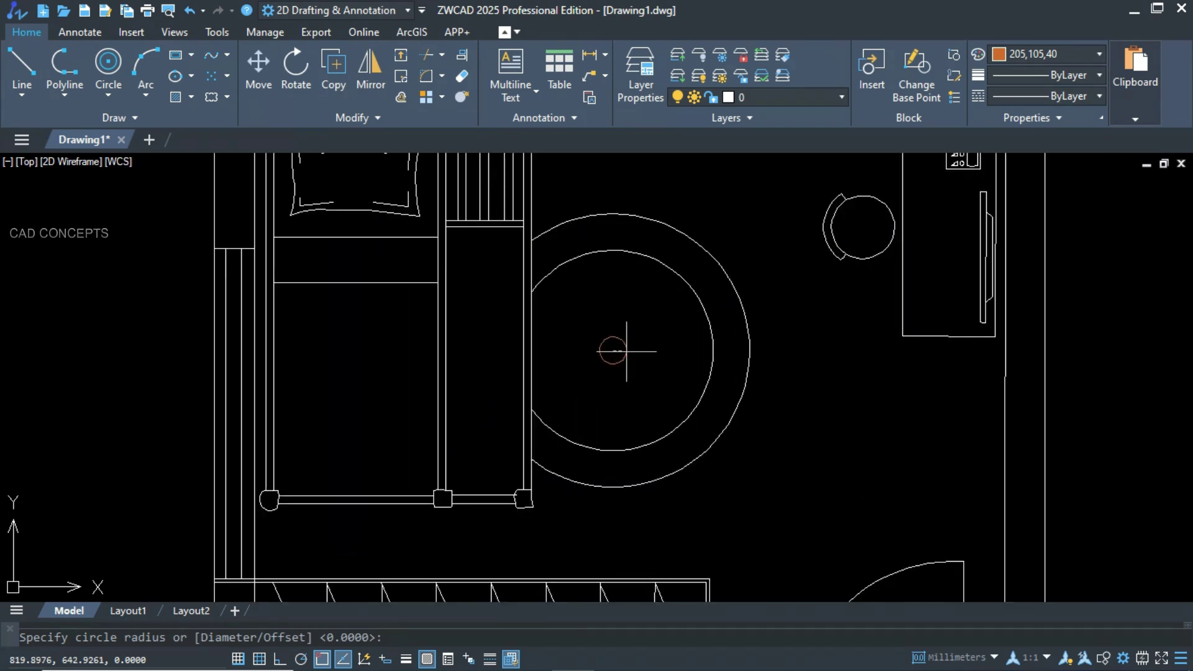
pyautogui.click(688, 386)
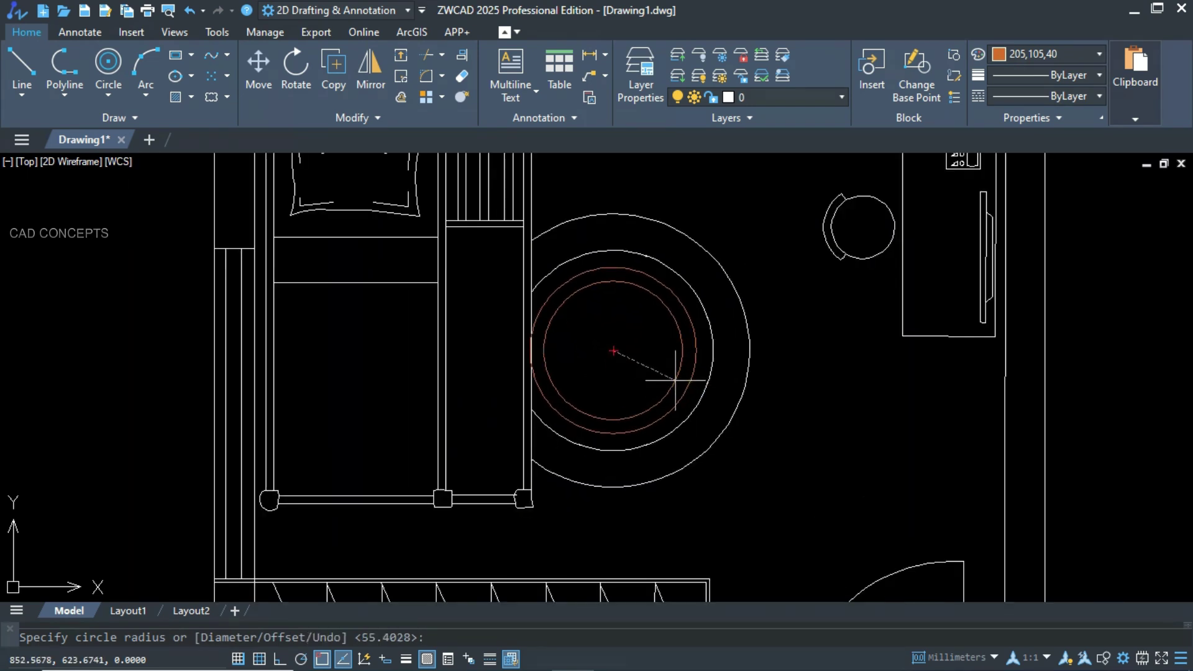
pyautogui.click(675, 376)
pyautogui.click(656, 372)
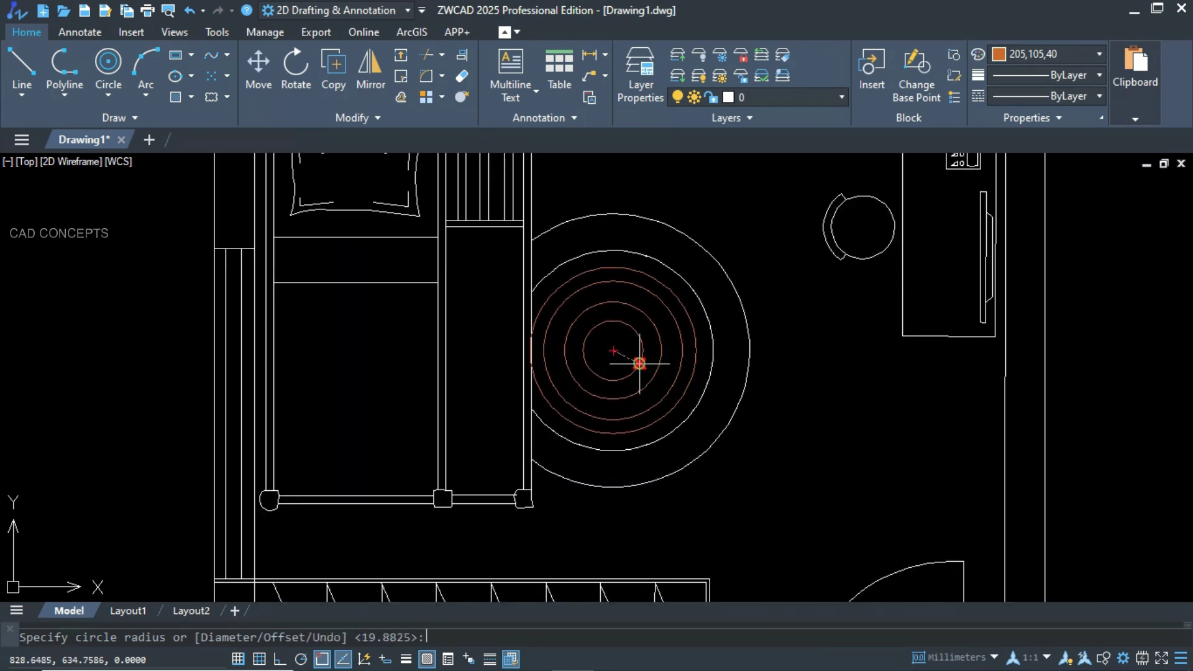
pyautogui.scroll(2, 635, 368)
pyautogui.click(623, 352)
pyautogui.scroll(4, 607, 352)
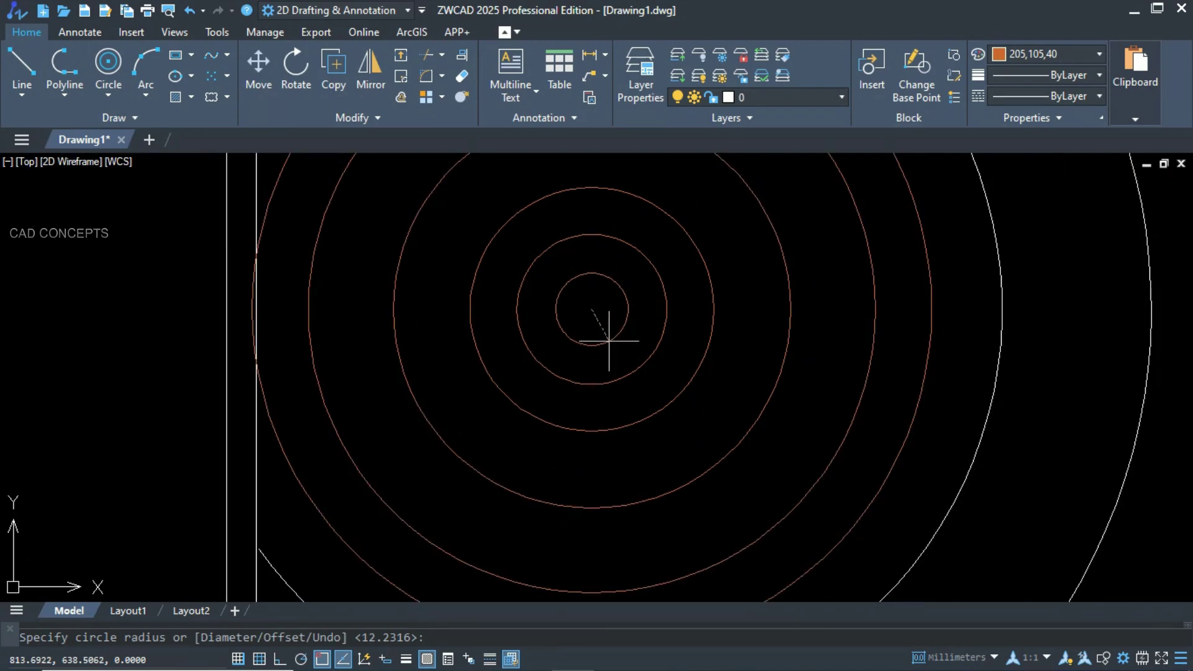
pyautogui.click(630, 398)
pyautogui.click(631, 442)
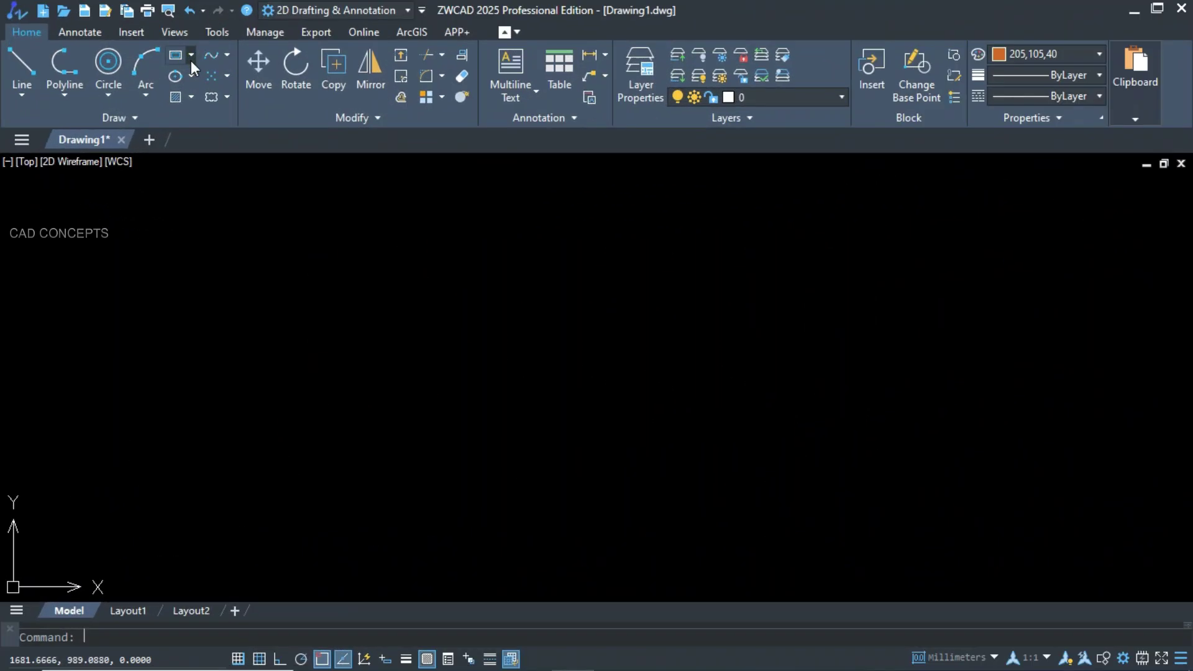
# Start a set of concentric polygons in the empty drawing area with an outer hexagon of about 320 mm radius
pyautogui.click(191, 55)
pyautogui.click(214, 224)
pyautogui.press('Return')
pyautogui.click(618, 367)
pyautogui.click(794, 433)
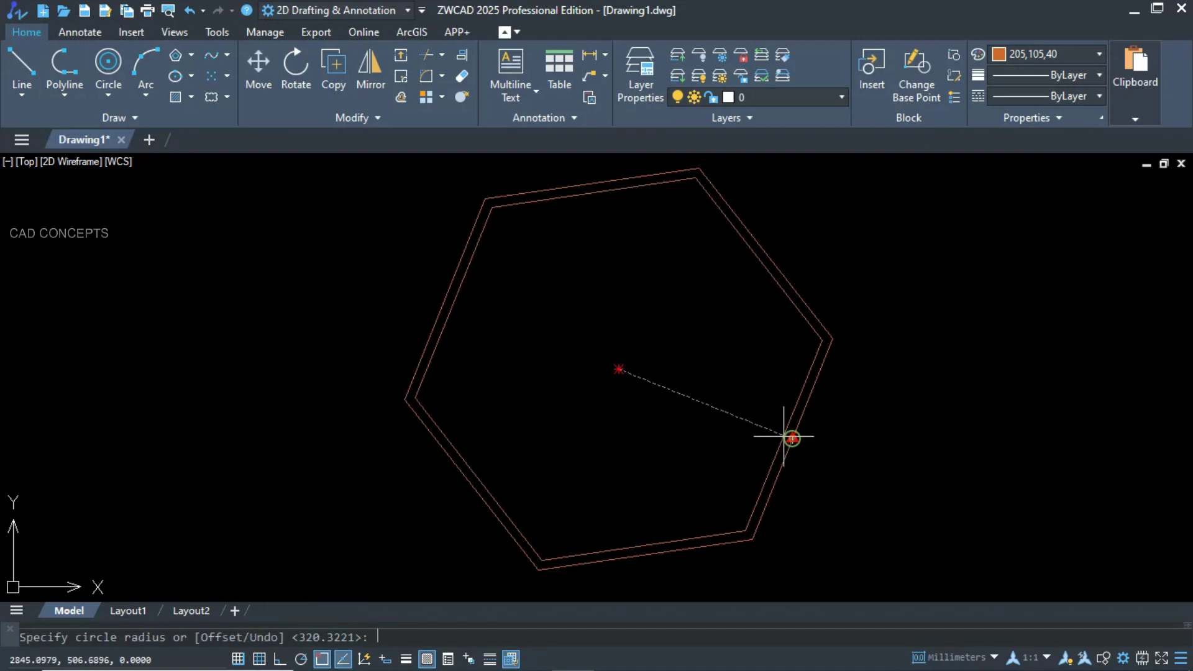
# Add progressively smaller hexagons about the same center, stepping inward until the outer hexagon is filled
pyautogui.click(773, 430)
pyautogui.click(753, 430)
pyautogui.click(728, 428)
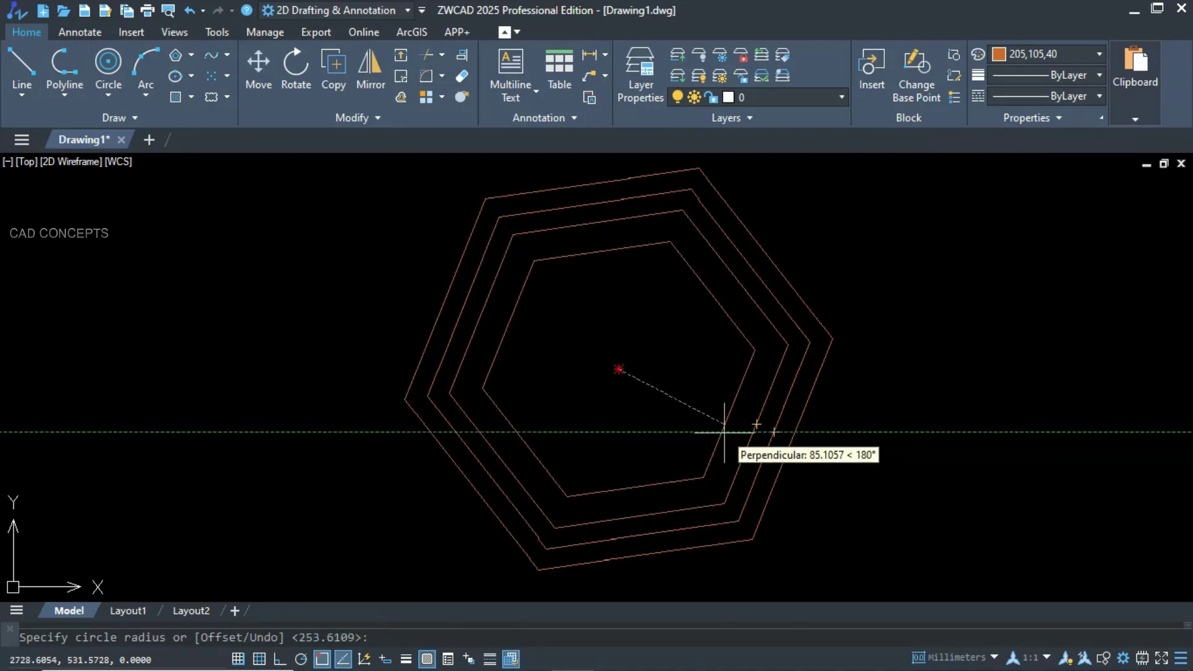
pyautogui.click(702, 431)
pyautogui.click(689, 423)
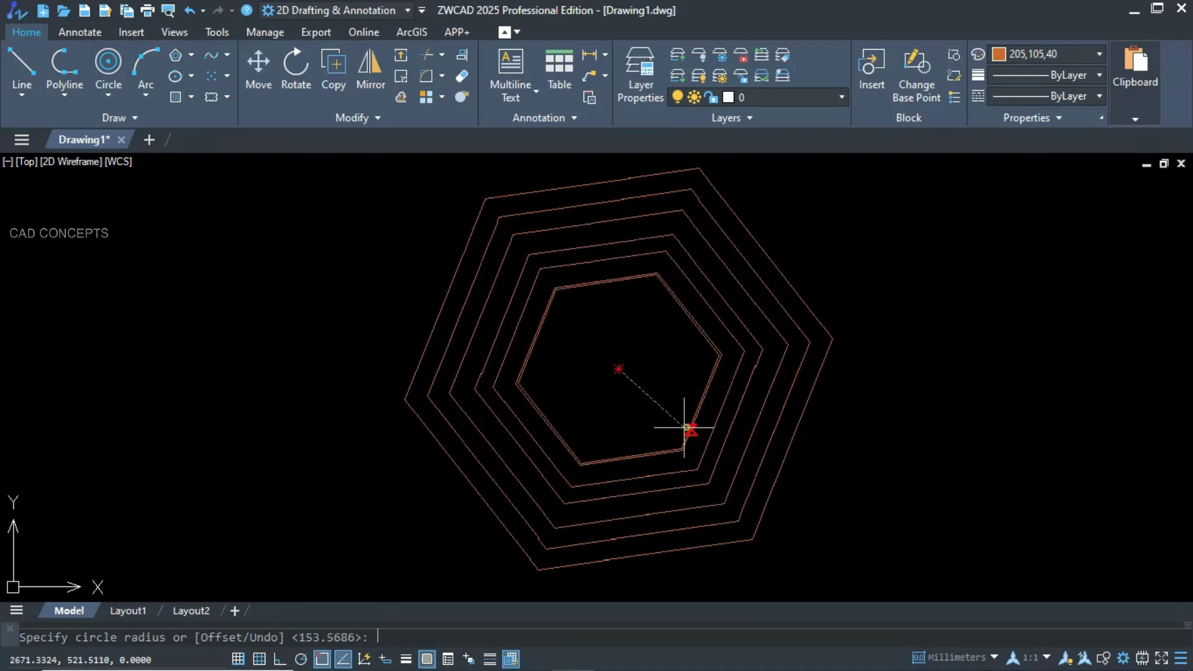
pyautogui.click(672, 417)
pyautogui.click(658, 405)
pyautogui.click(644, 399)
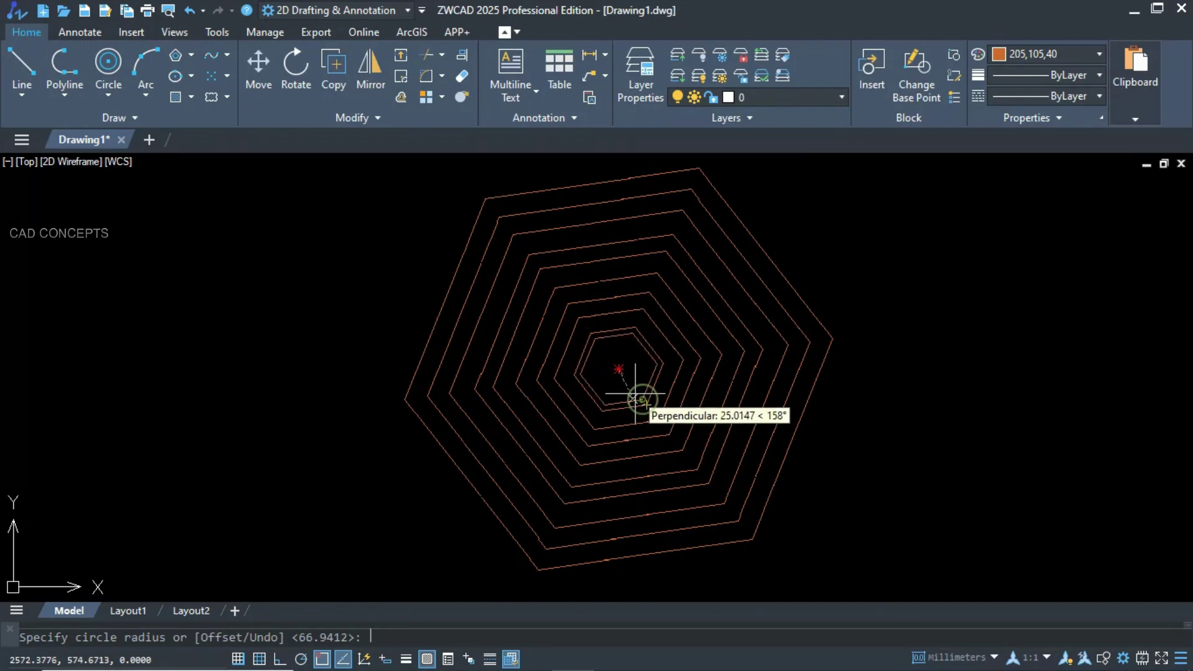
pyautogui.click(634, 387)
pyautogui.click(627, 382)
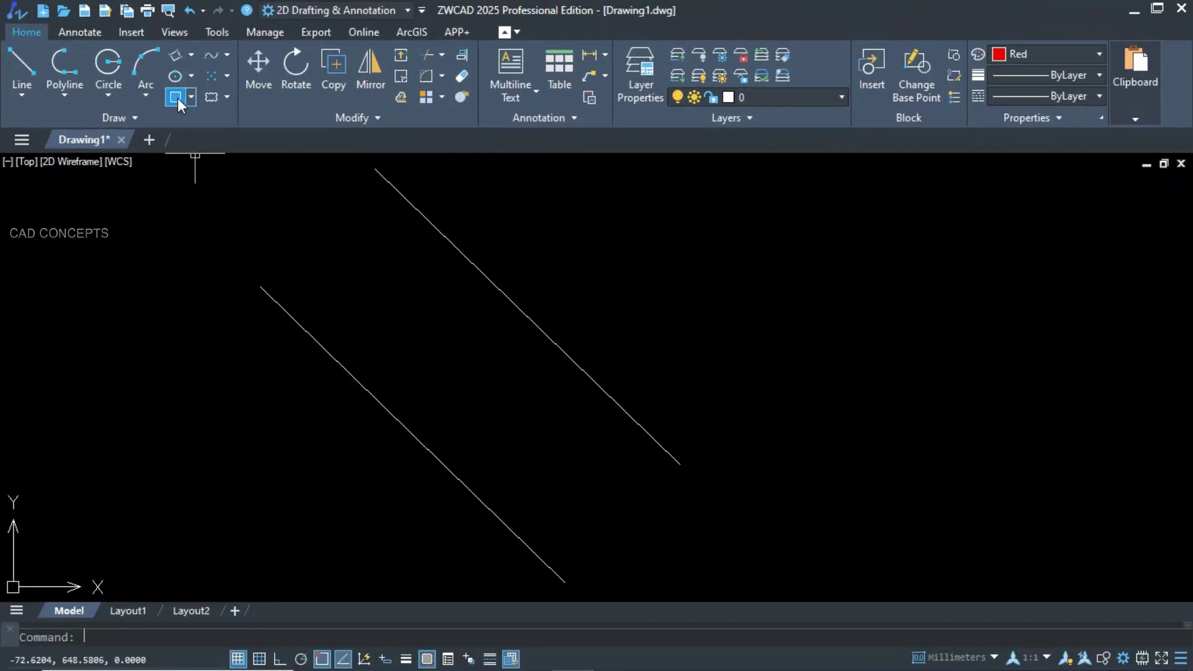
# Draw an Oblique Rectangle spanning the gap between the two slanted parallel lines at their lower ends
pyautogui.click(189, 55)
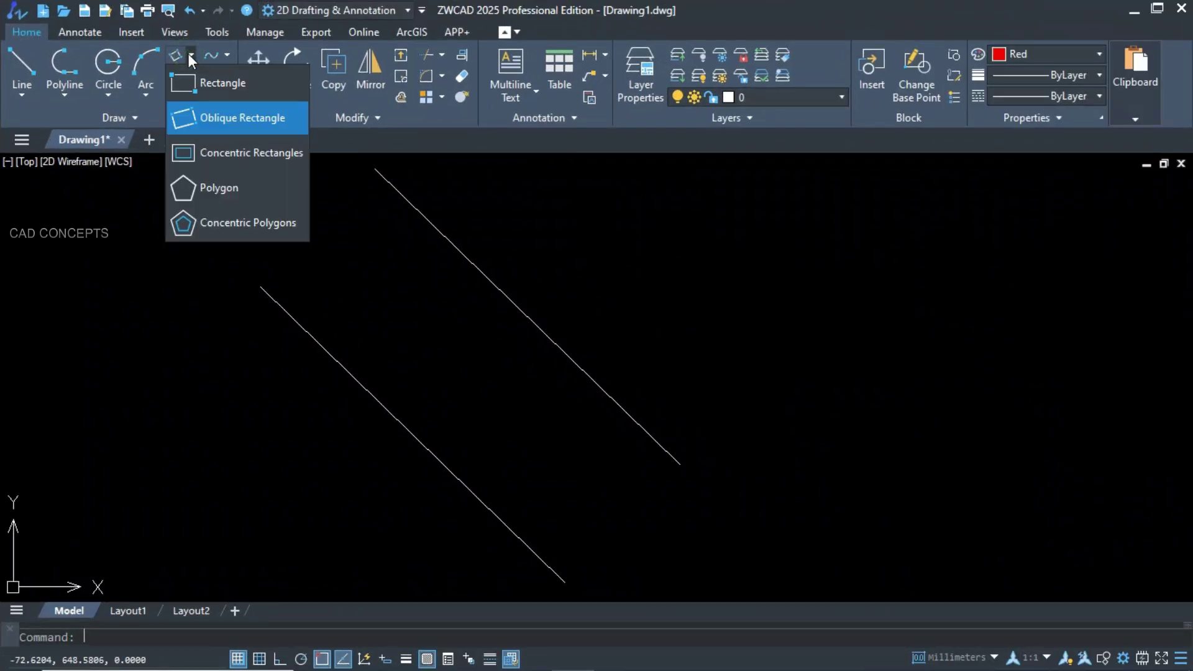
pyautogui.click(259, 118)
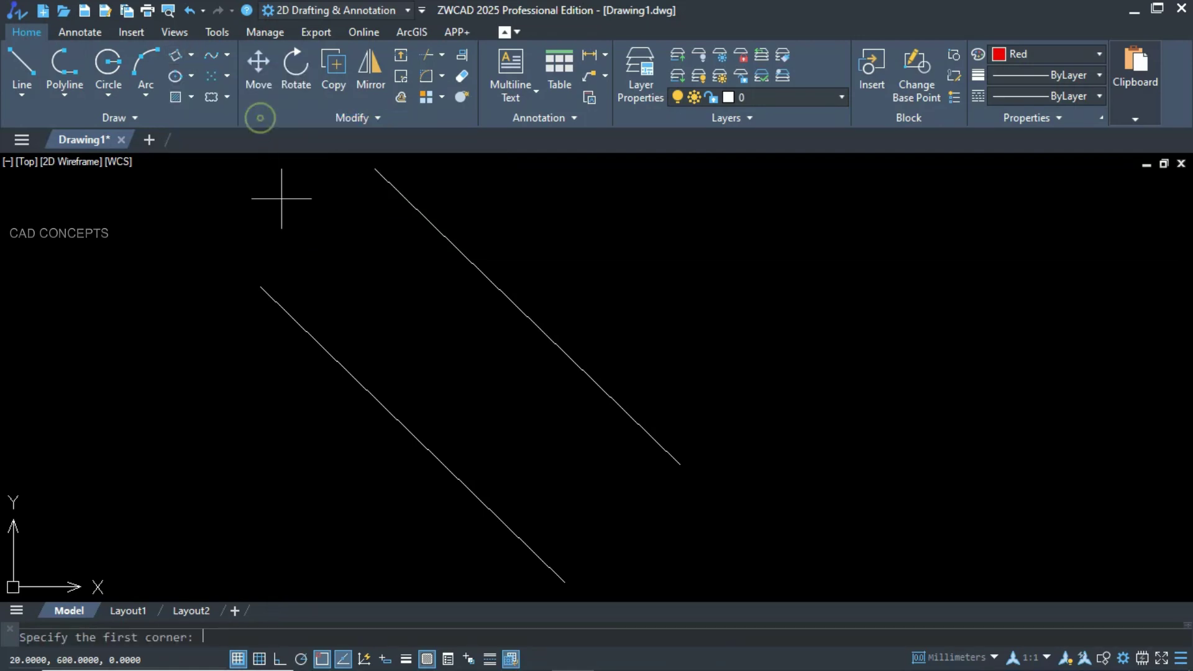
pyautogui.click(564, 582)
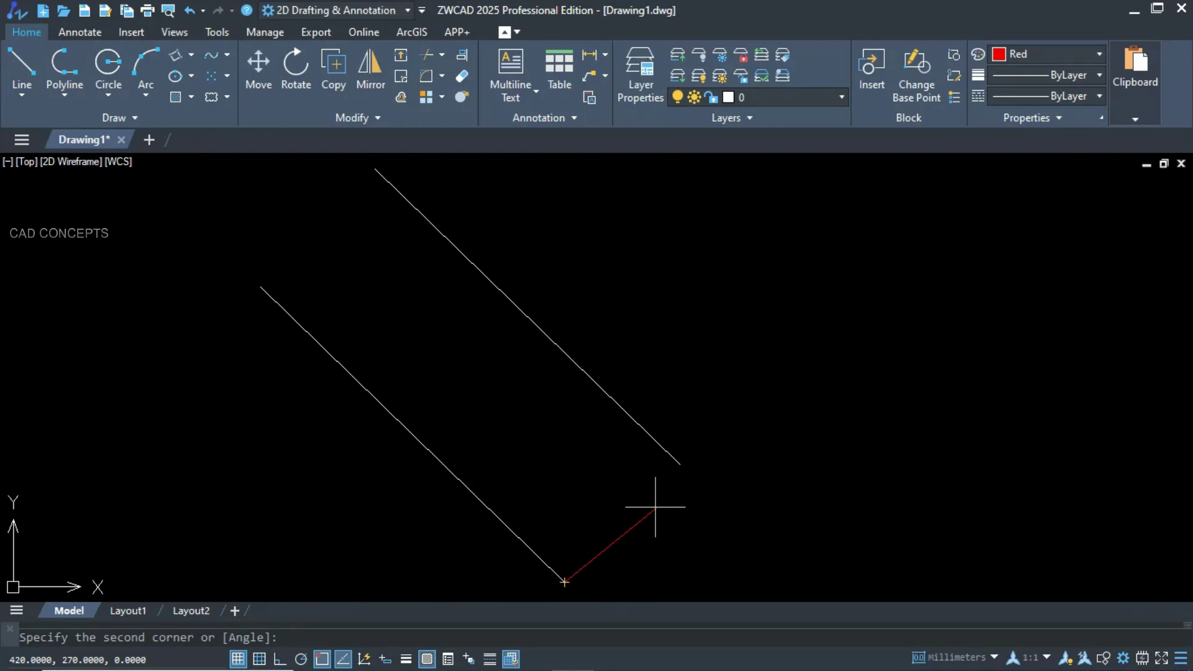
pyautogui.click(513, 533)
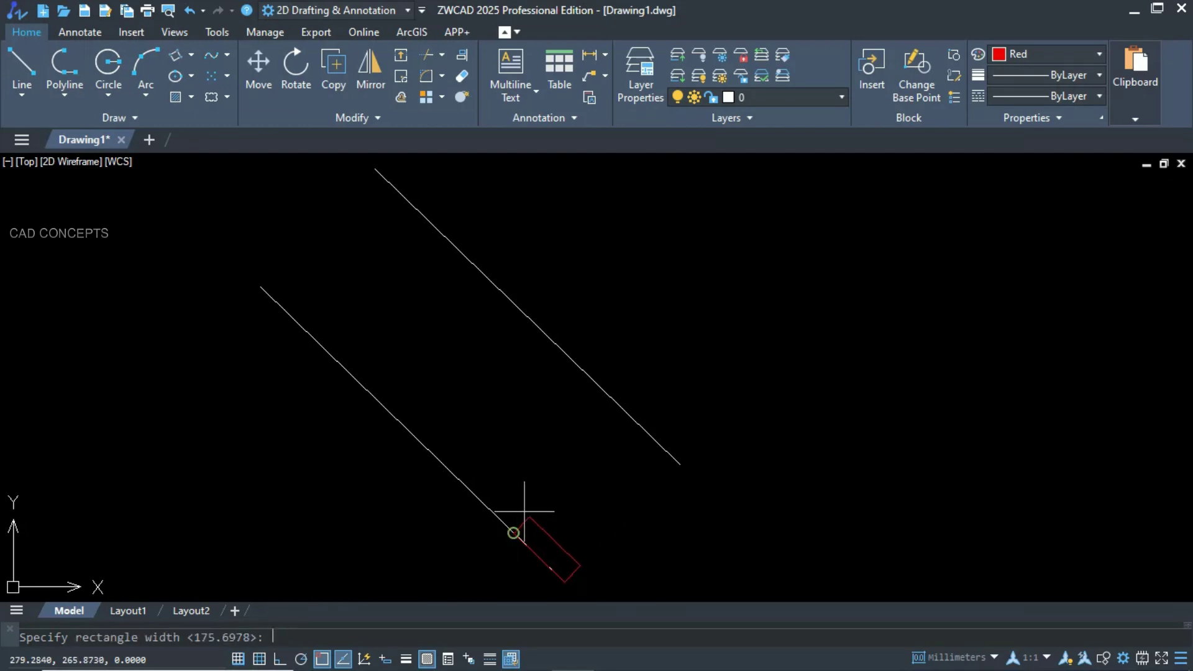
pyautogui.click(628, 415)
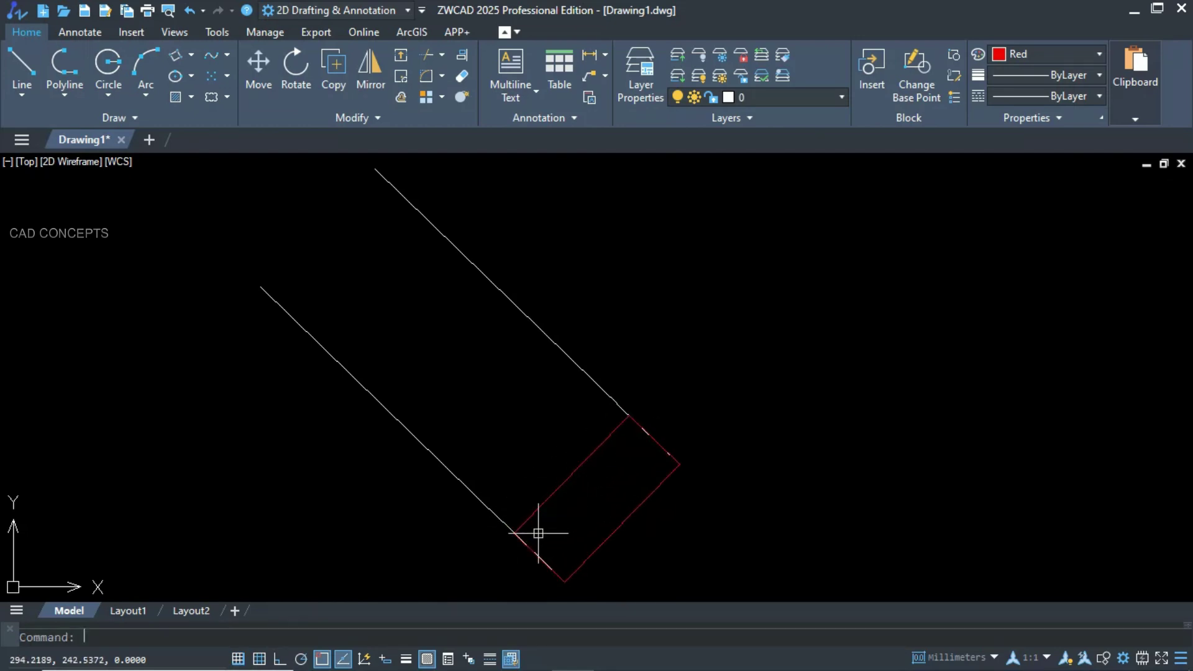
# Fill the rest of the strip between the slanted lines with adjoining rectangles aligned to them, up to the lines' upper ends
pyautogui.press('Return')
pyautogui.click(513, 533)
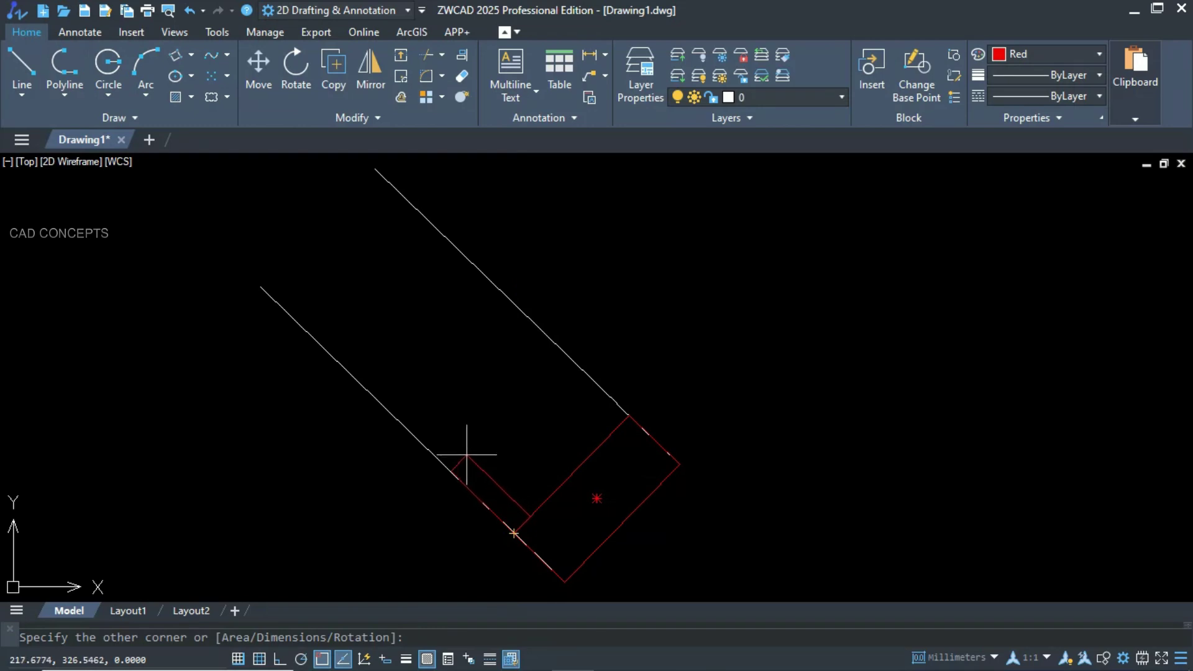
pyautogui.click(527, 315)
pyautogui.press('Return')
pyautogui.click(413, 435)
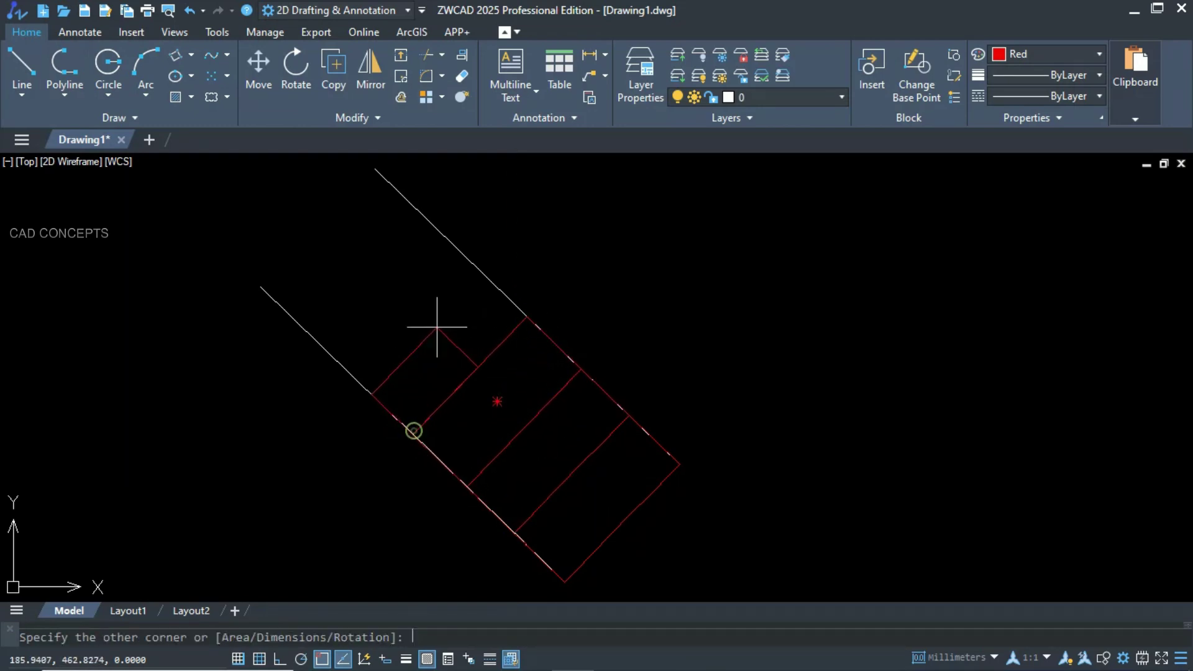
pyautogui.click(472, 263)
pyautogui.press('Return')
pyautogui.click(356, 380)
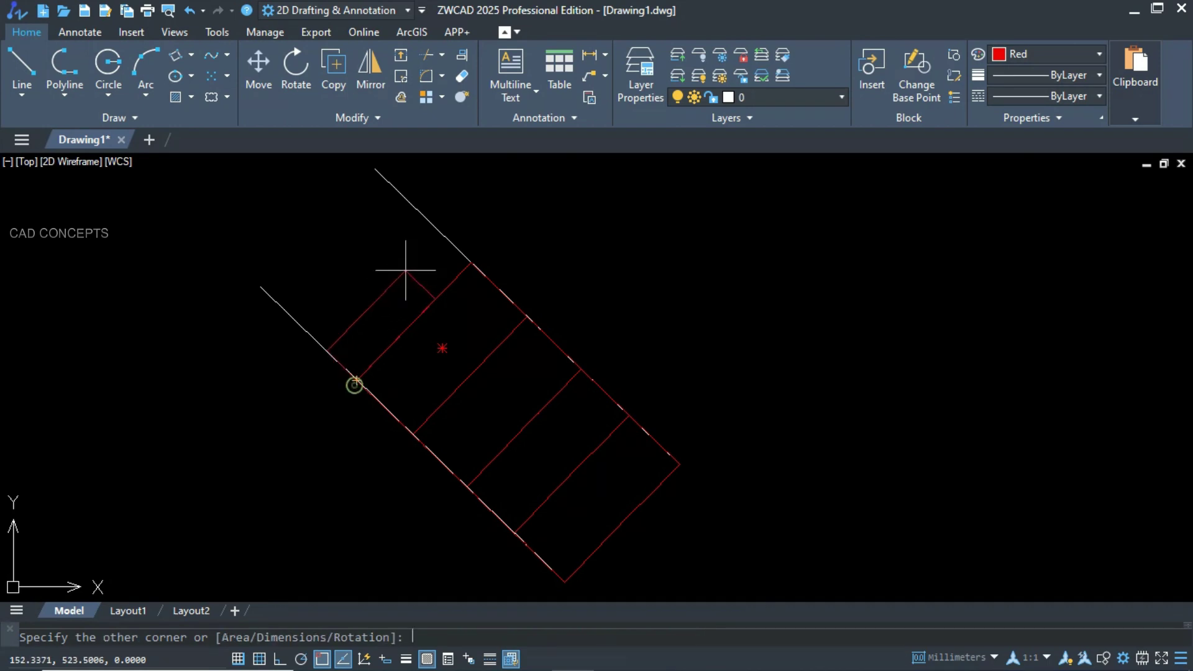
pyautogui.click(423, 215)
pyautogui.press('Return')
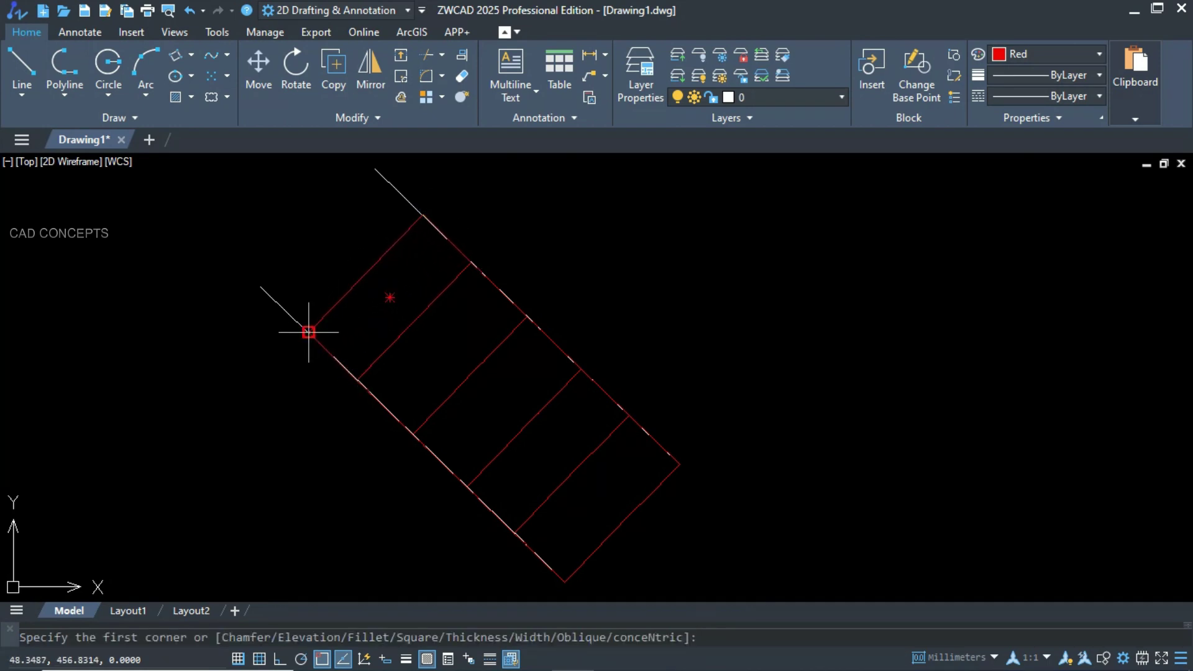
pyautogui.click(309, 332)
pyautogui.click(375, 169)
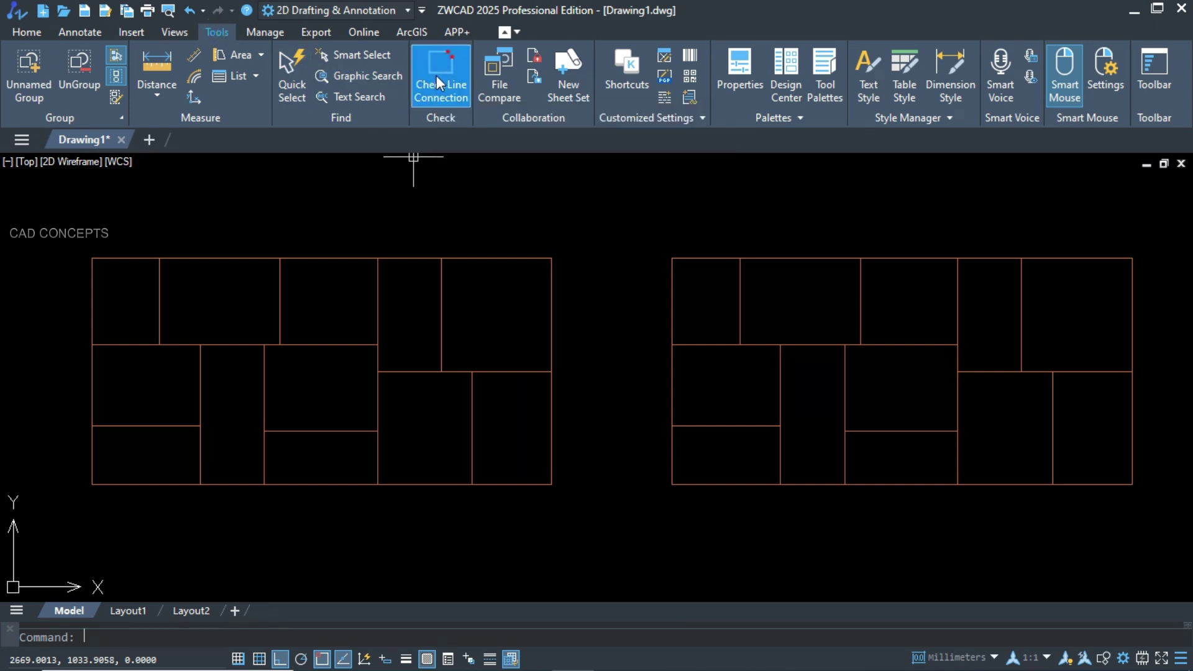
# Run Check Line Connection on both grid layouts and examine the marked junctions
pyautogui.click(436, 76)
pyautogui.click(60, 210)
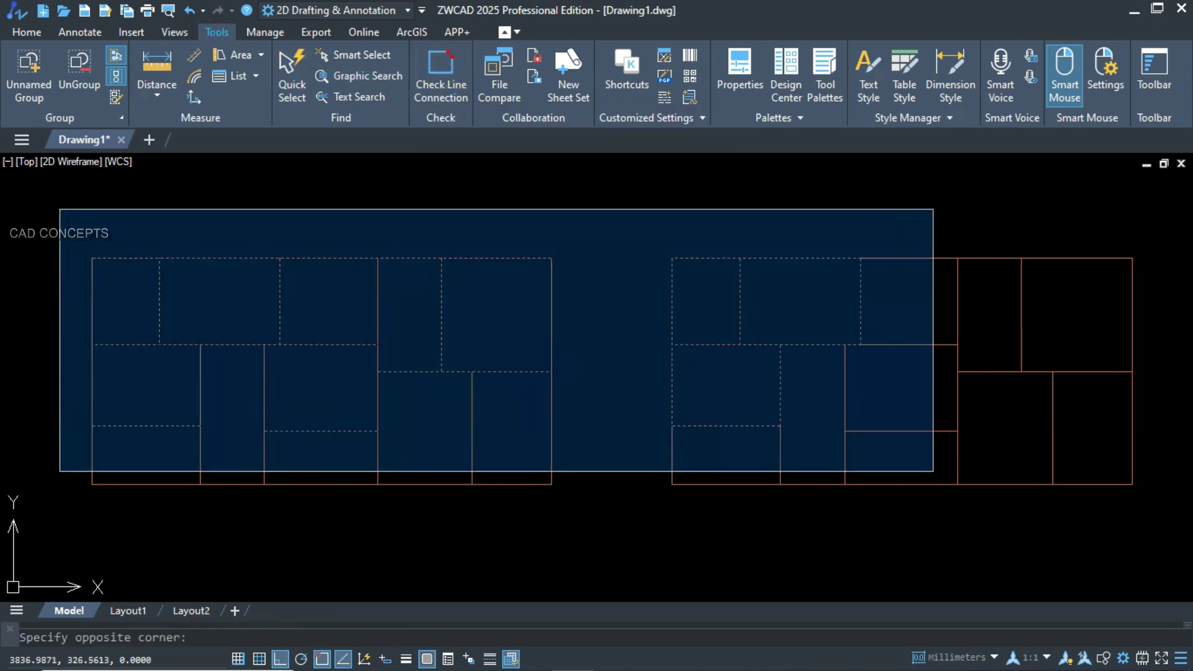
pyautogui.click(1130, 528)
pyautogui.press('Return')
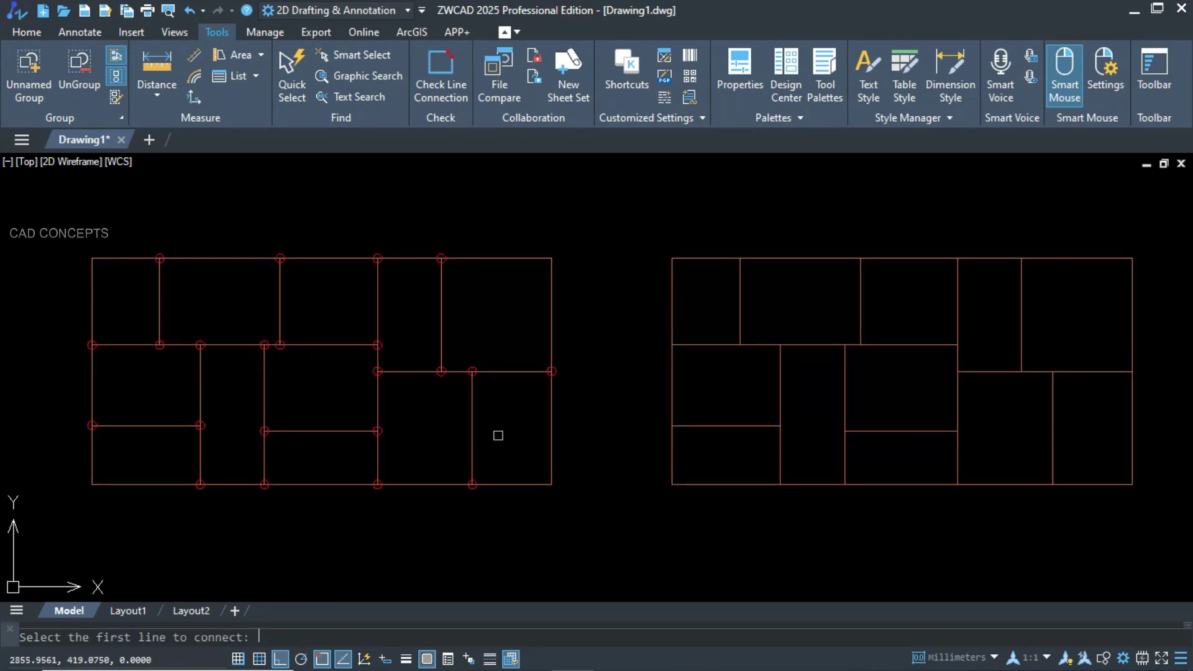
pyautogui.scroll(-5, 381, 391)
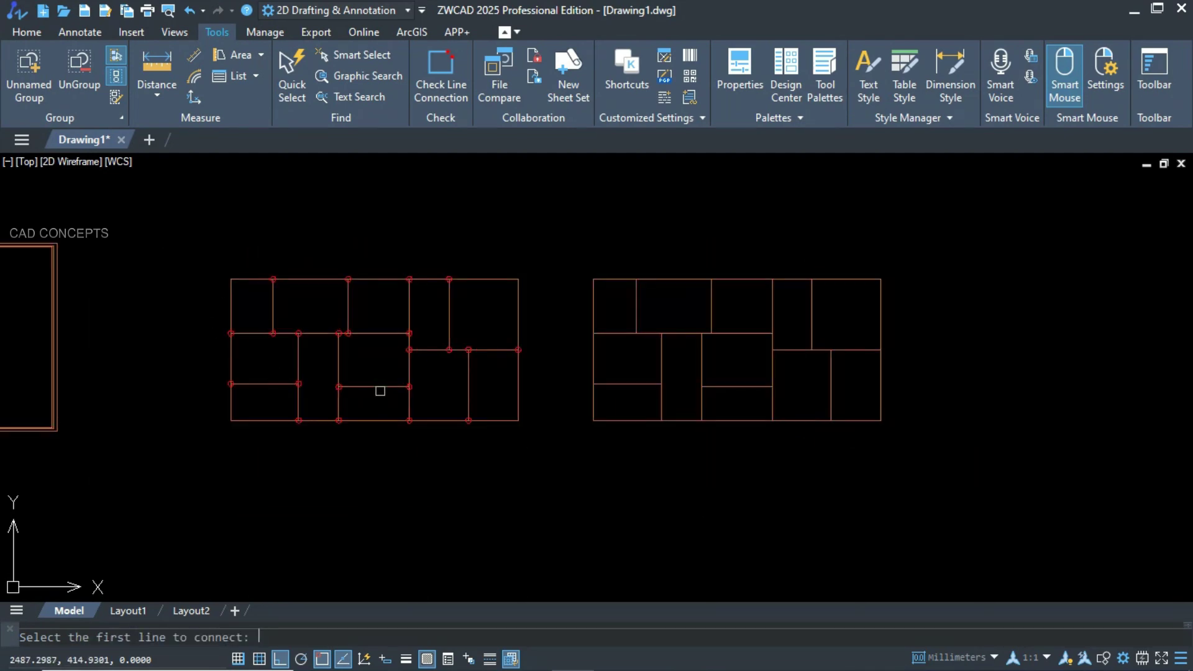
pyautogui.scroll(3, 397, 392)
pyautogui.moveTo(397, 391)
pyautogui.mouseDown(button='middle')
pyautogui.moveTo(447, 426)
pyautogui.moveTo(408, 430)
pyautogui.moveTo(437, 428)
pyautogui.mouseUp(button='middle')
pyautogui.press('Escape')
pyautogui.press('Return')
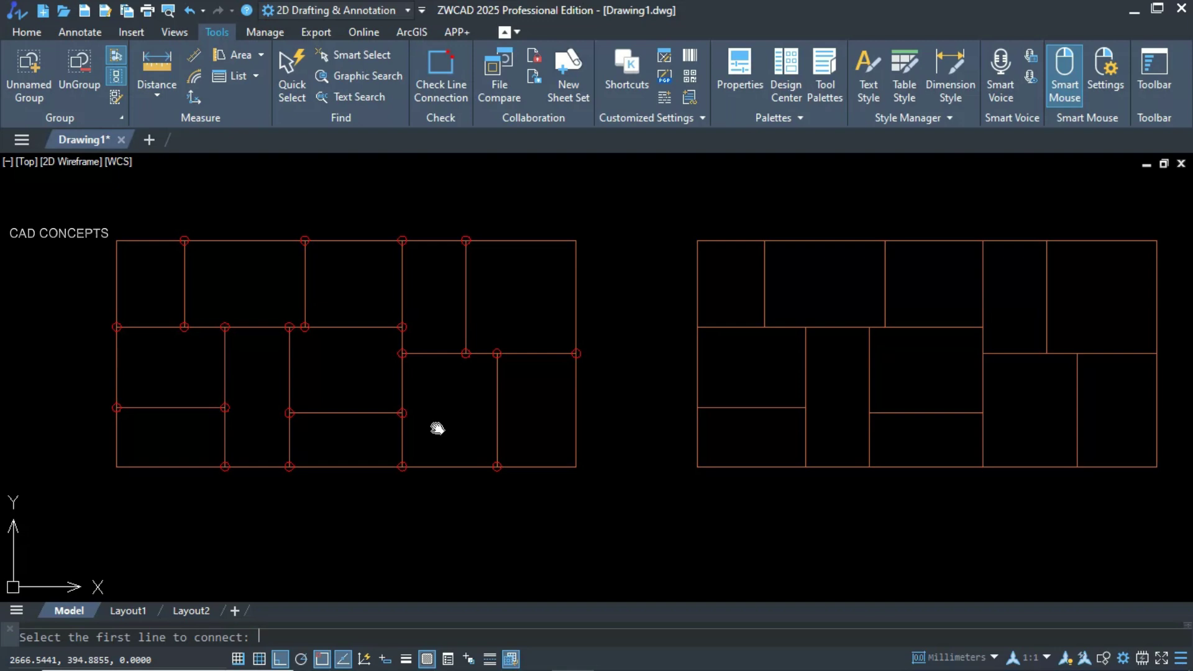
pyautogui.moveTo(438, 429); pyautogui.dragTo(409, 431, button='middle')
pyautogui.press('Escape')
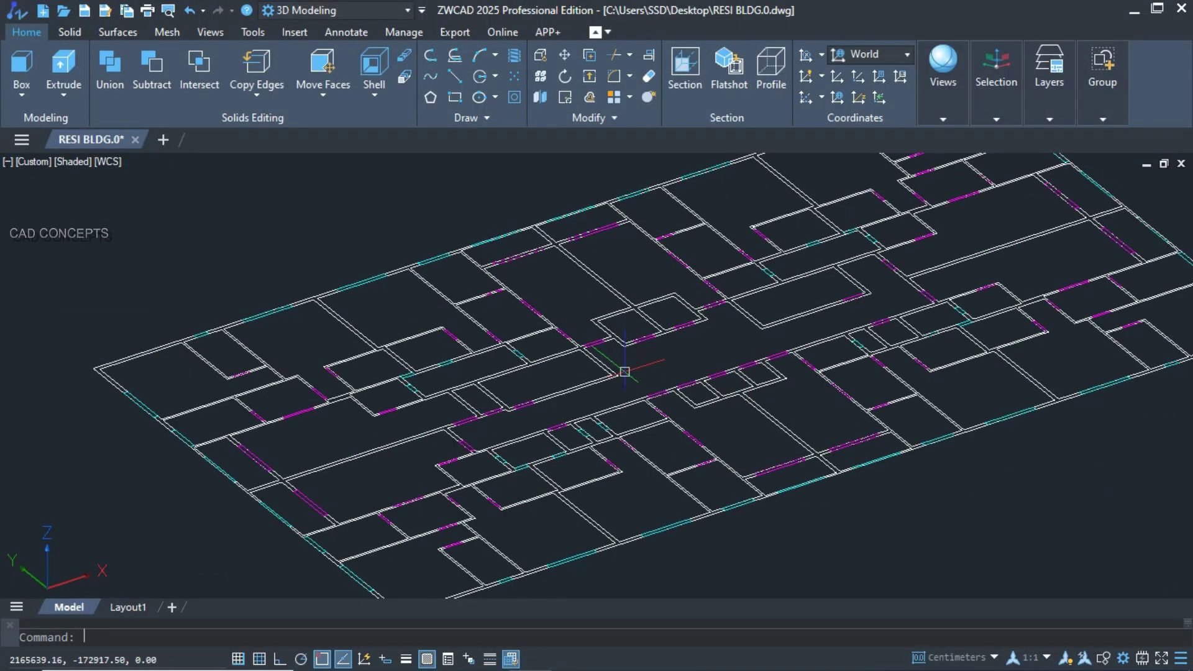
# Extrude all the room outlines and the building's outer outline to a height of 340 cm
pyautogui.scroll(-3, 624, 372)
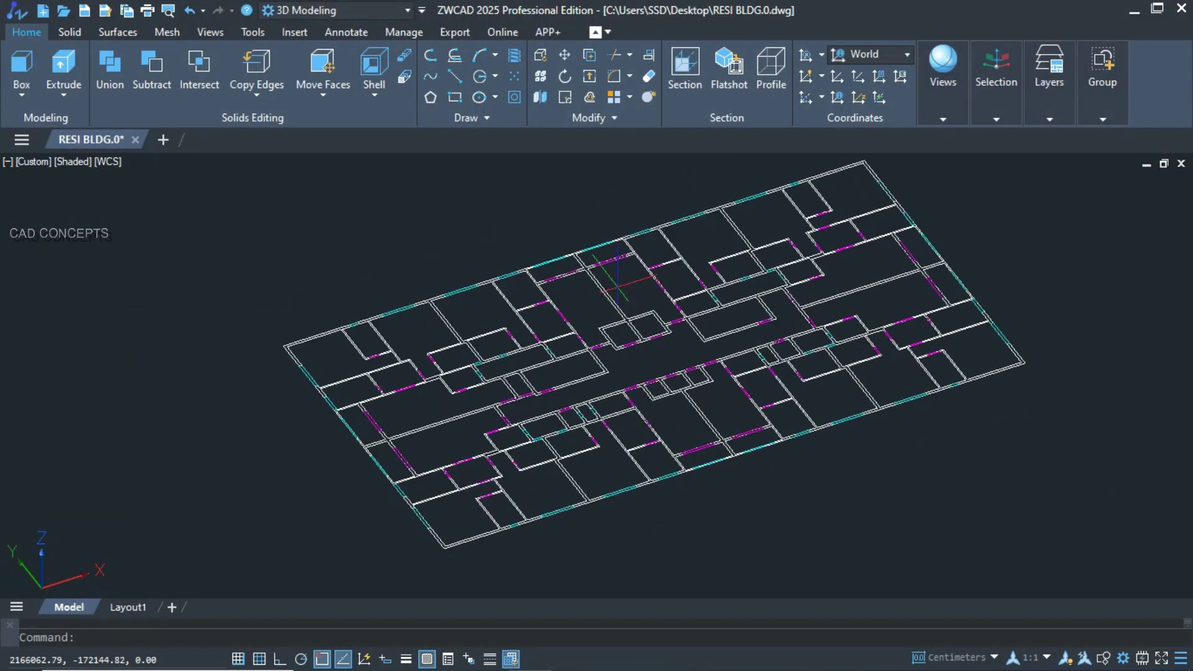
pyautogui.click(591, 304)
pyautogui.rightClick(592, 304)
pyautogui.click(627, 532)
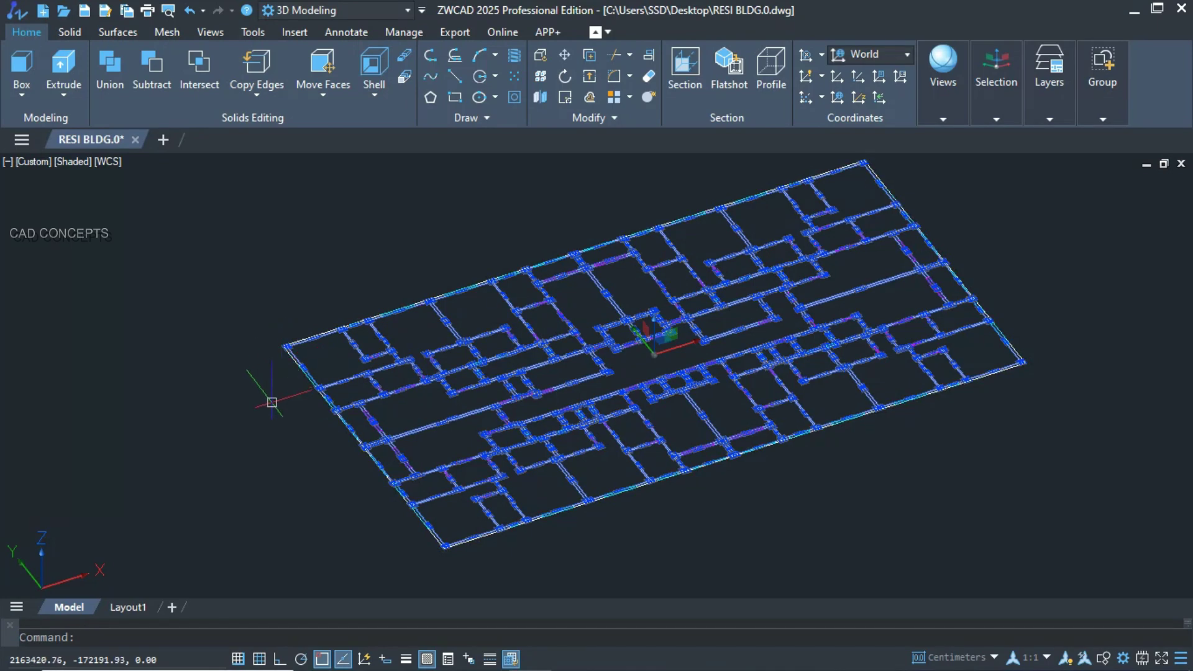
pyautogui.write('ext')
pyautogui.press('Return')
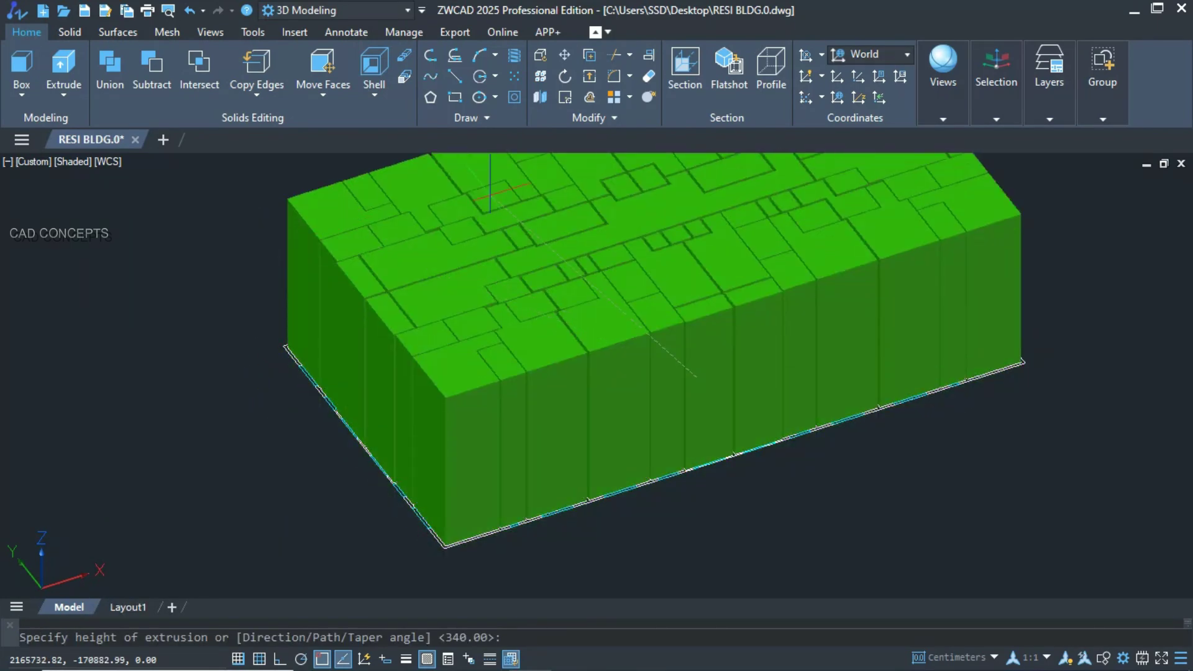
pyautogui.click(490, 192)
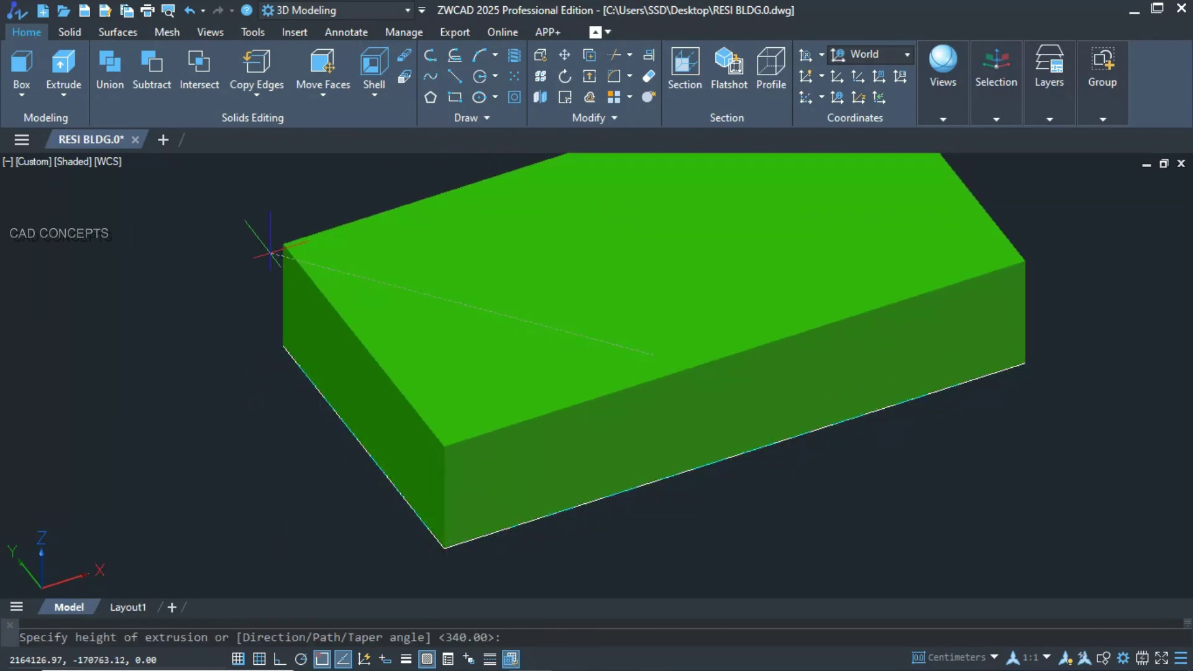
pyautogui.click(290, 230)
# Subtract all the room solids from the outer building block to leave only the walls
pyautogui.write('su')
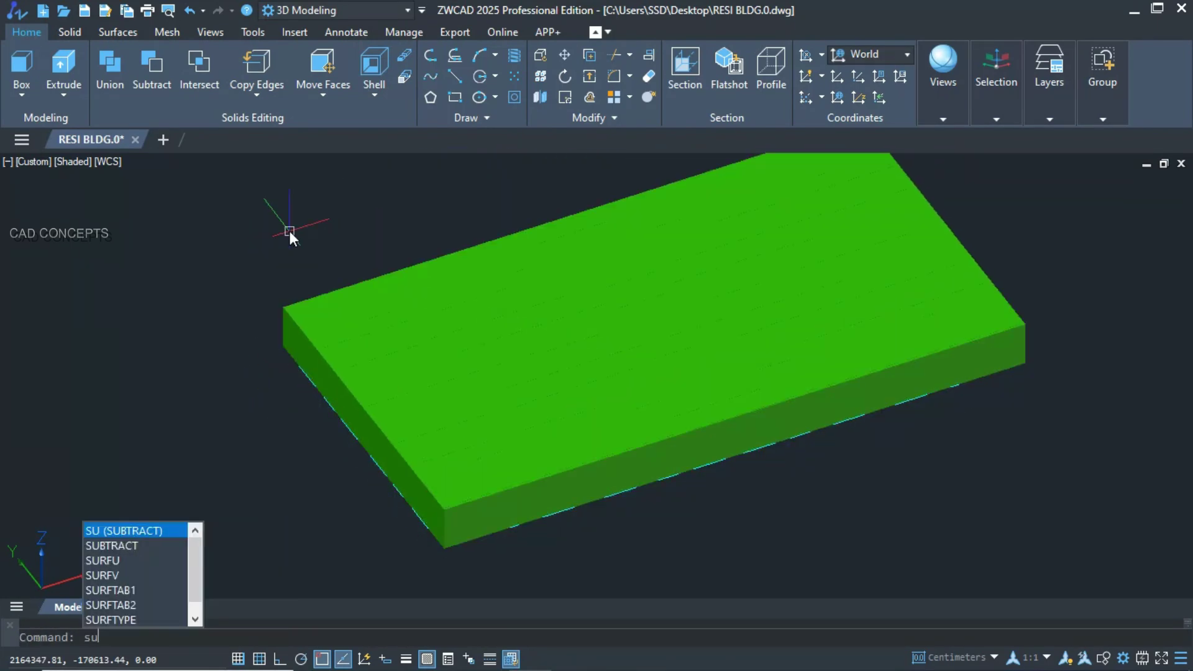
pyautogui.press('Return')
pyautogui.click(286, 338)
pyautogui.press('Return')
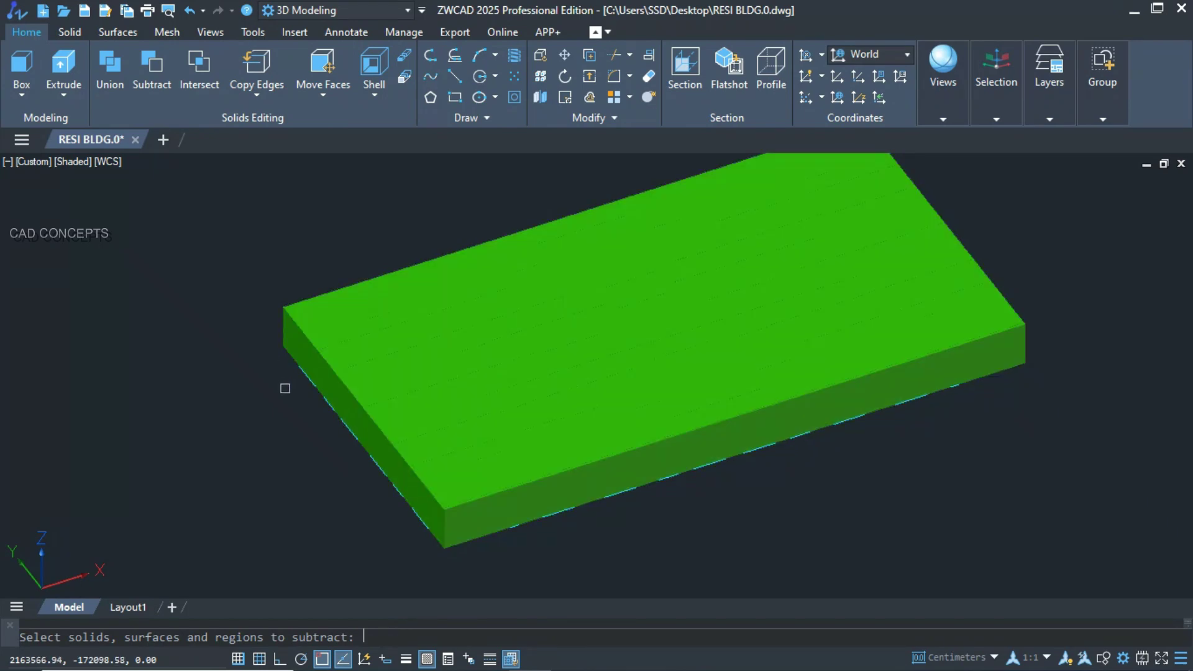
pyautogui.scroll(-2, 261, 224)
pyautogui.click(214, 208)
pyautogui.click(876, 531)
pyautogui.scroll(2, 258, 355)
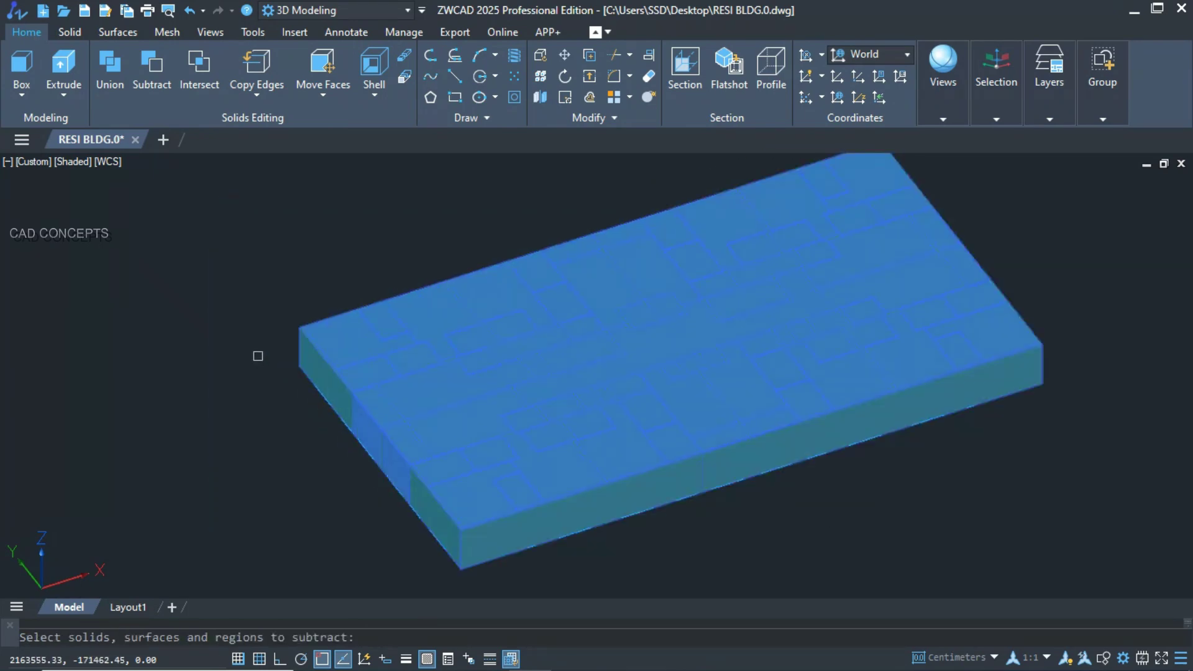
pyautogui.press('Return')
pyautogui.scroll(1, 750, 298)
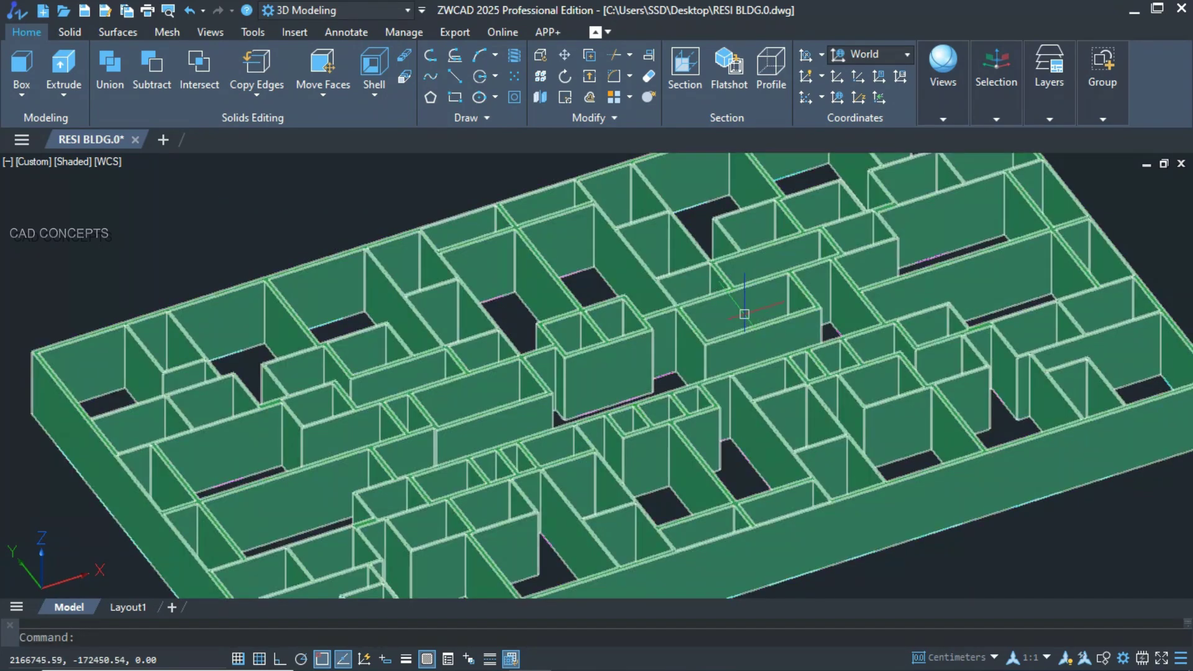
# Select all similar cyan window outlines and move them 120 cm up along the Z axis
pyautogui.scroll(-1, 595, 558)
pyautogui.click(596, 557)
pyautogui.rightClick(607, 572)
pyautogui.press('Escape')
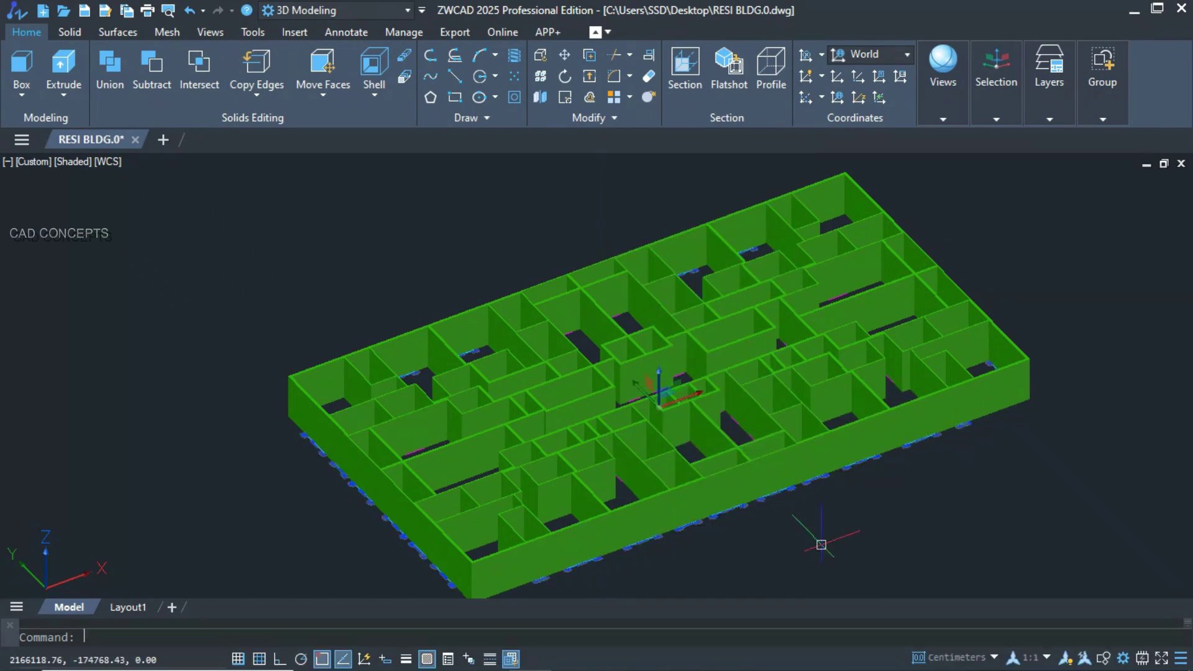
pyautogui.write('m')
pyautogui.press('Return')
pyautogui.click(962, 546)
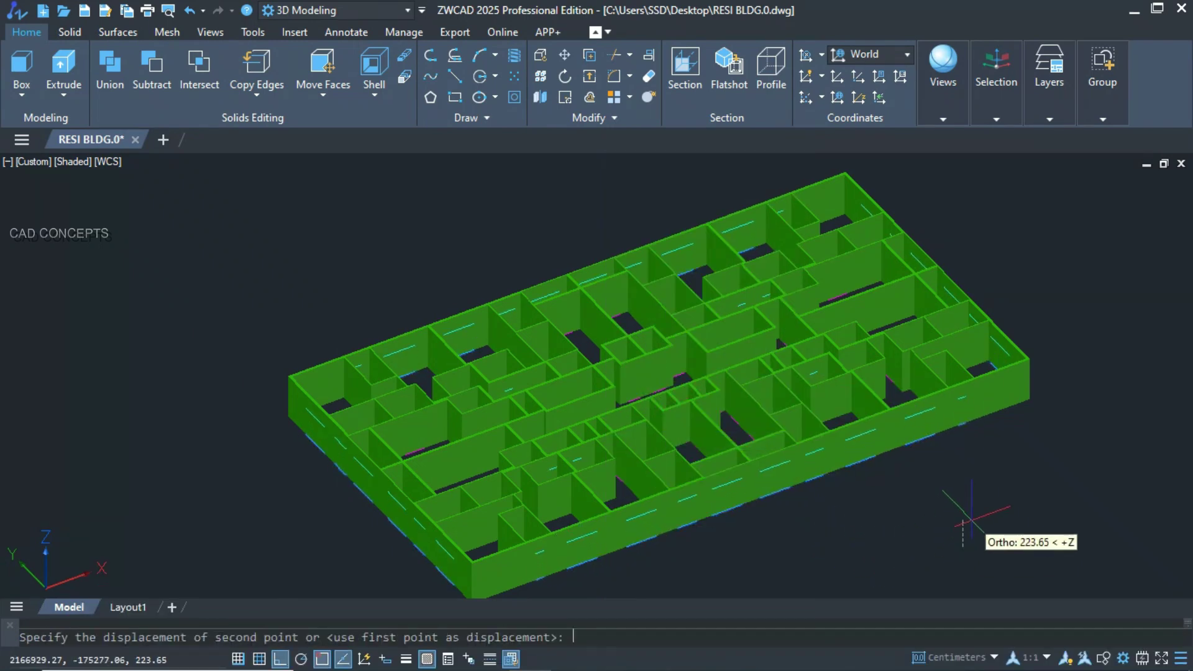
pyautogui.write('120')
pyautogui.press('Return')
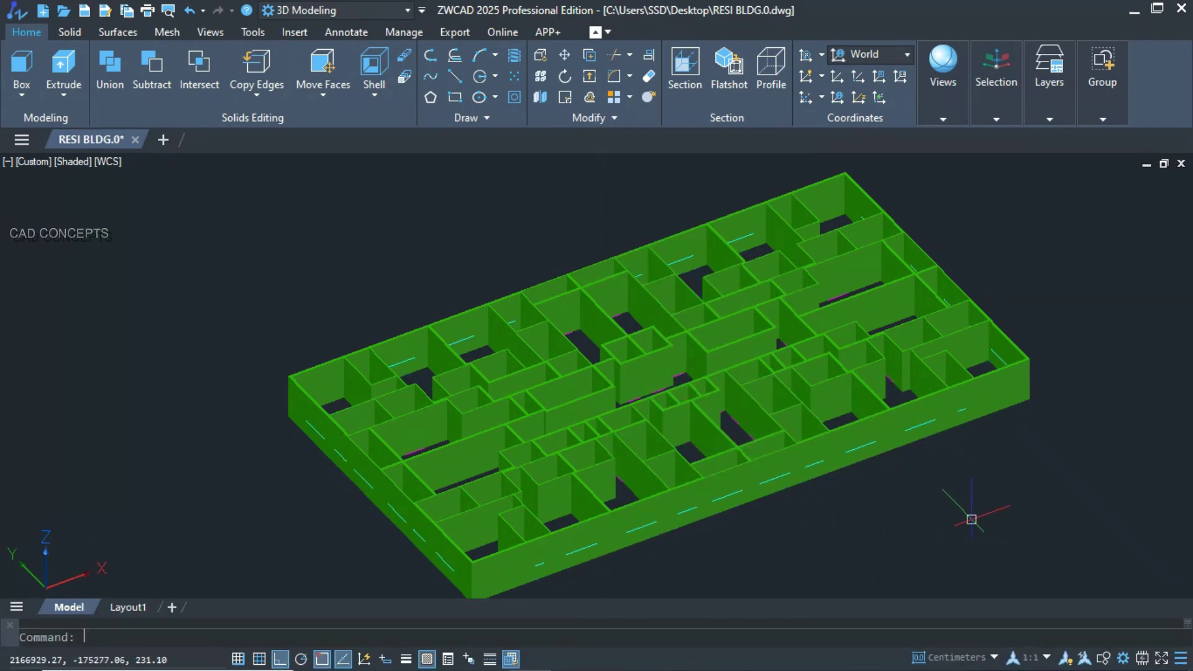
# Extrude the previously selected window outlines 120 cm upward
pyautogui.write('ext')
pyautogui.press('Return')
pyautogui.write('p')
pyautogui.press('Return')
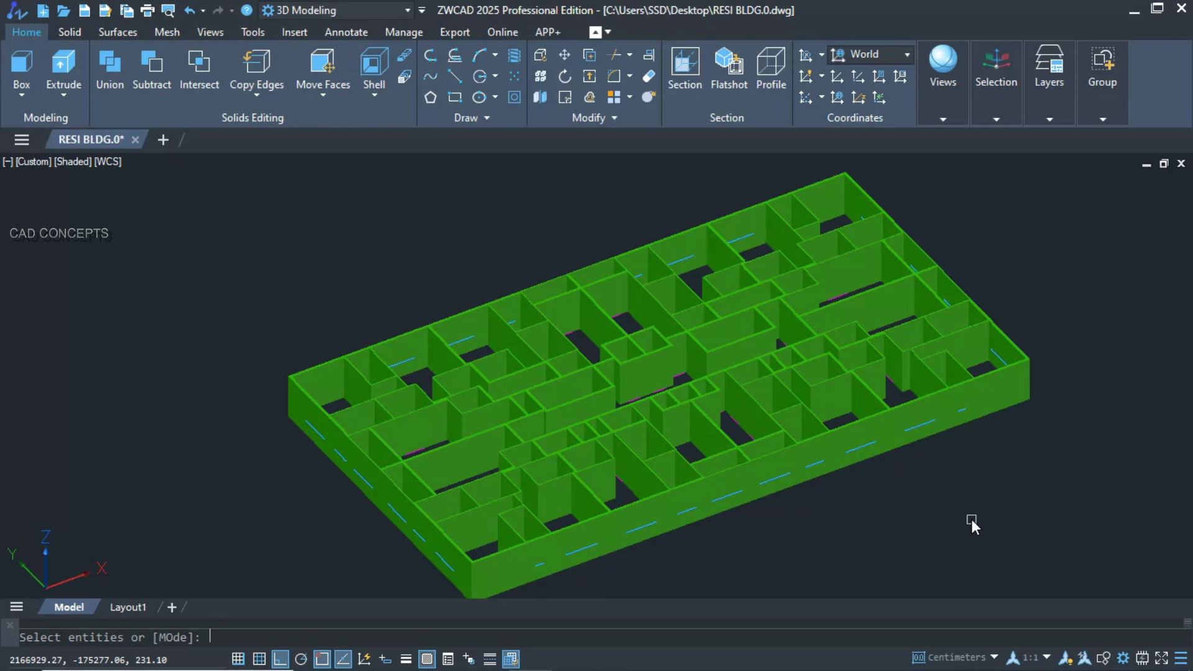
pyautogui.press('Return')
pyautogui.write('120')
pyautogui.press('Return')
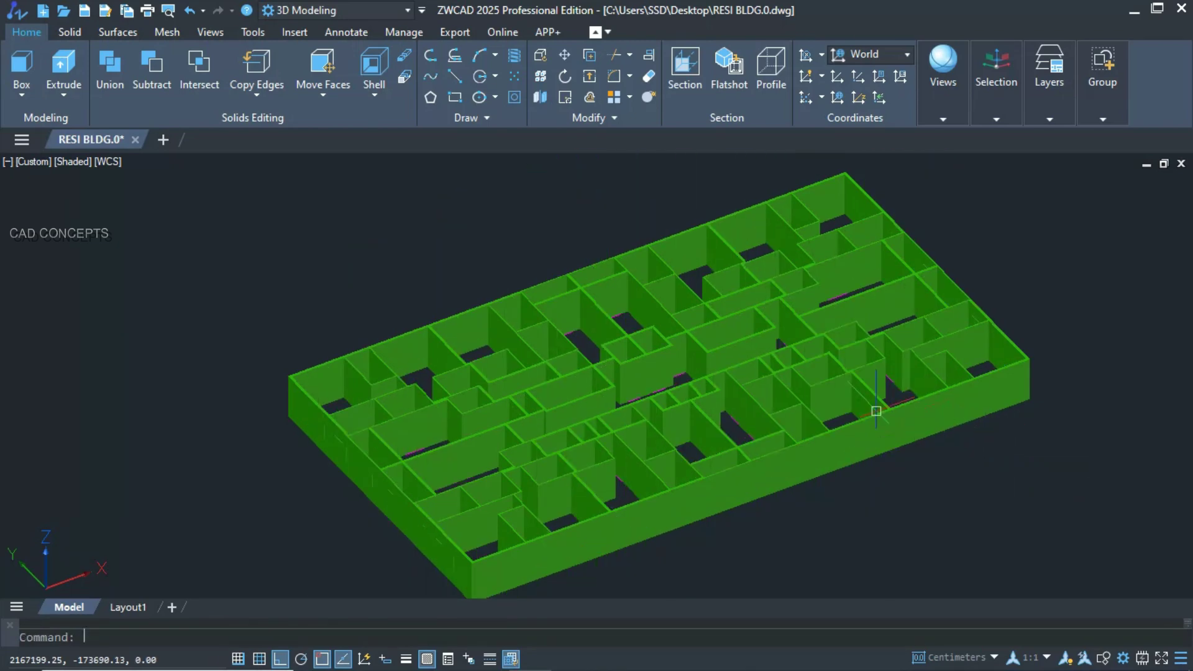
# Select all similar magenta door outlines at floor level and extrude them upward into solids
pyautogui.rightClick(779, 517)
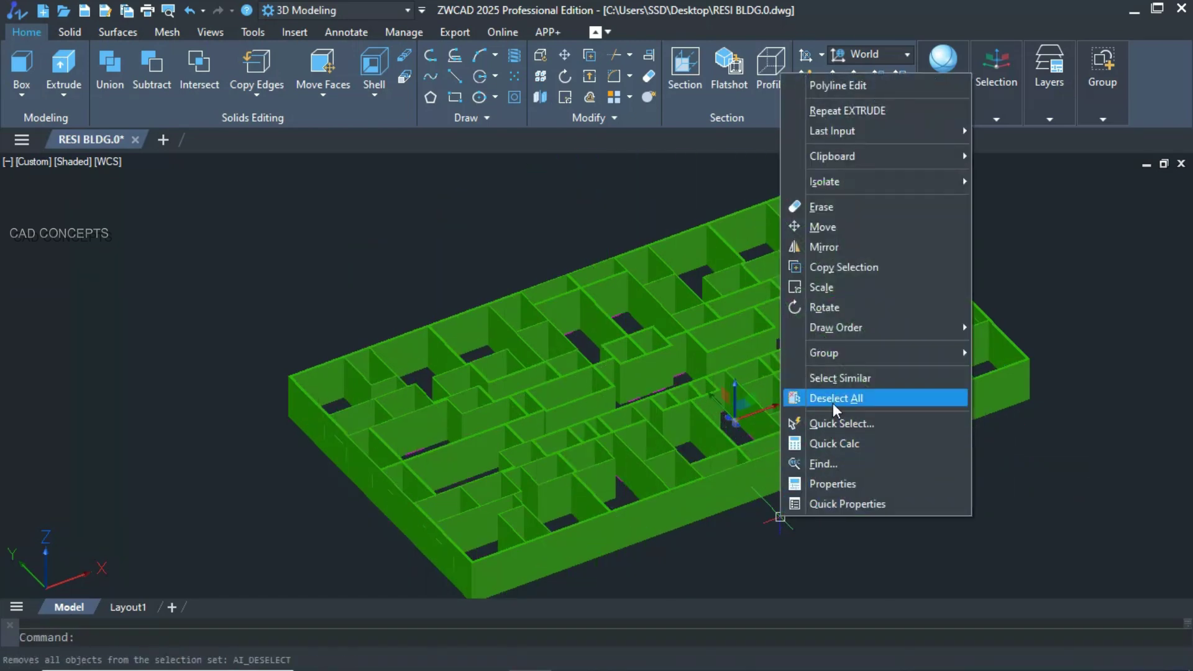
pyautogui.click(830, 378)
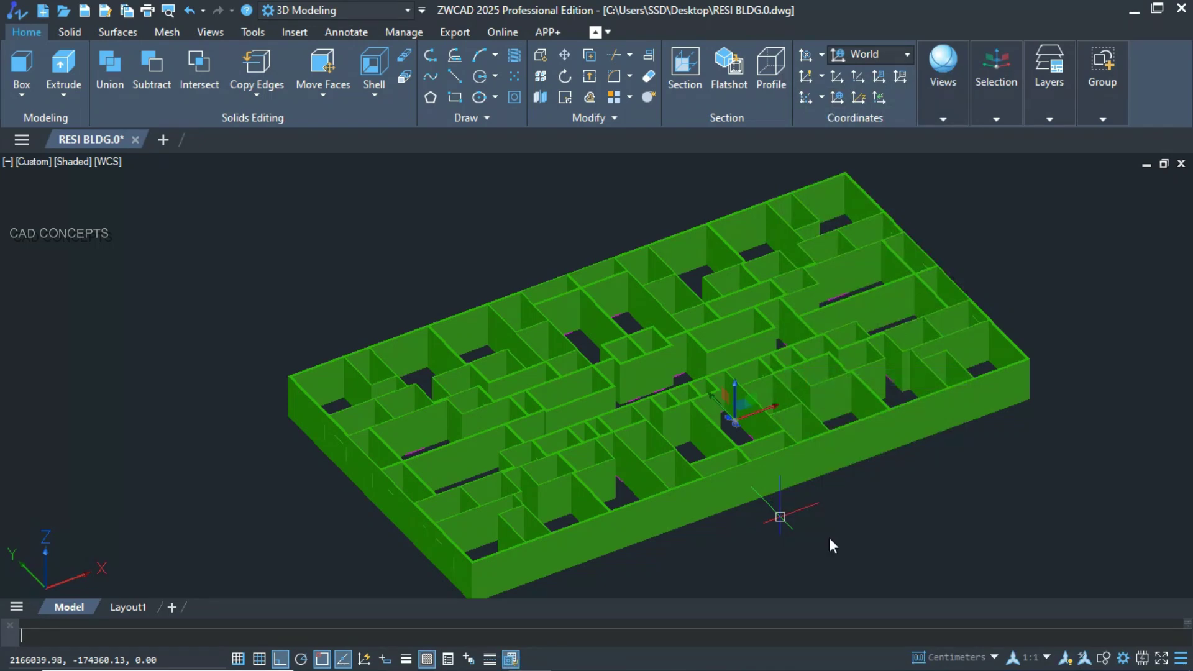
pyautogui.write('ext')
pyautogui.press('Return')
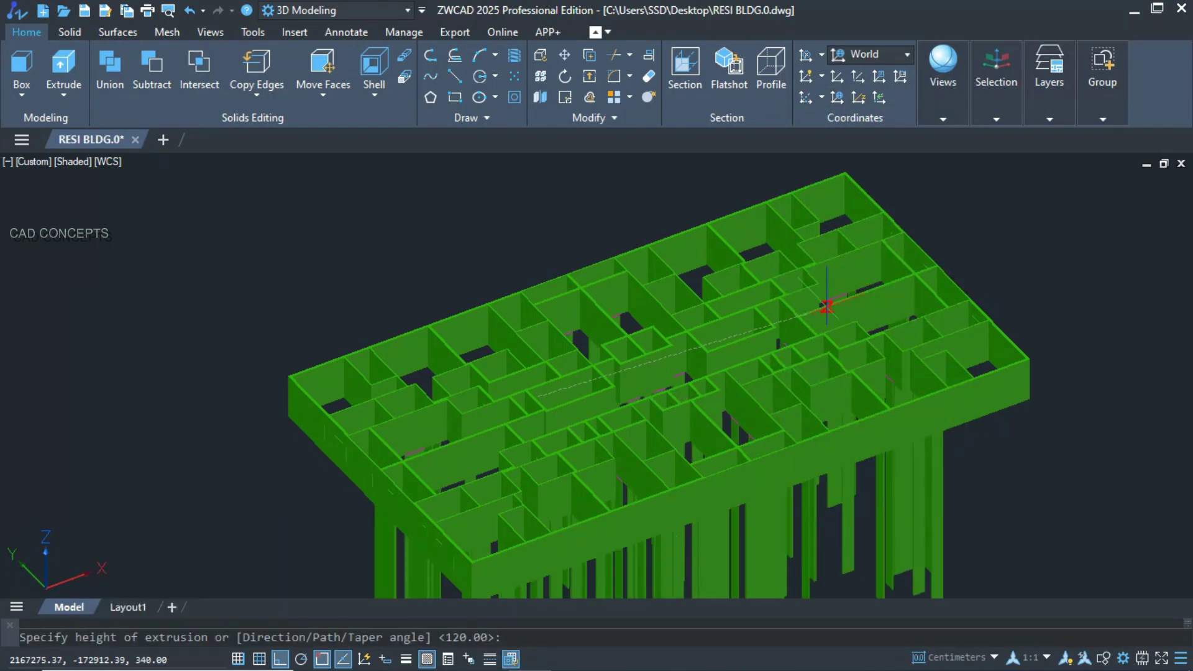
pyautogui.write('3')
pyautogui.press('Return')
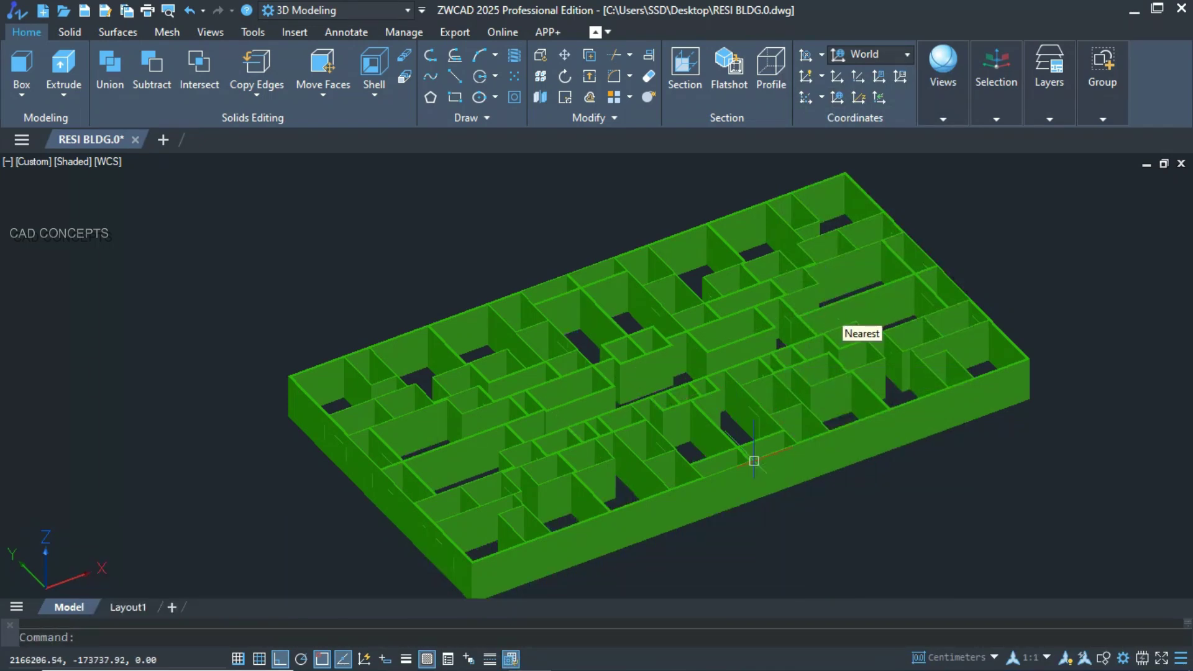
# Subtract all the window and door solids from the wall solid to cut the openings
pyautogui.write('su')
pyautogui.press('Return')
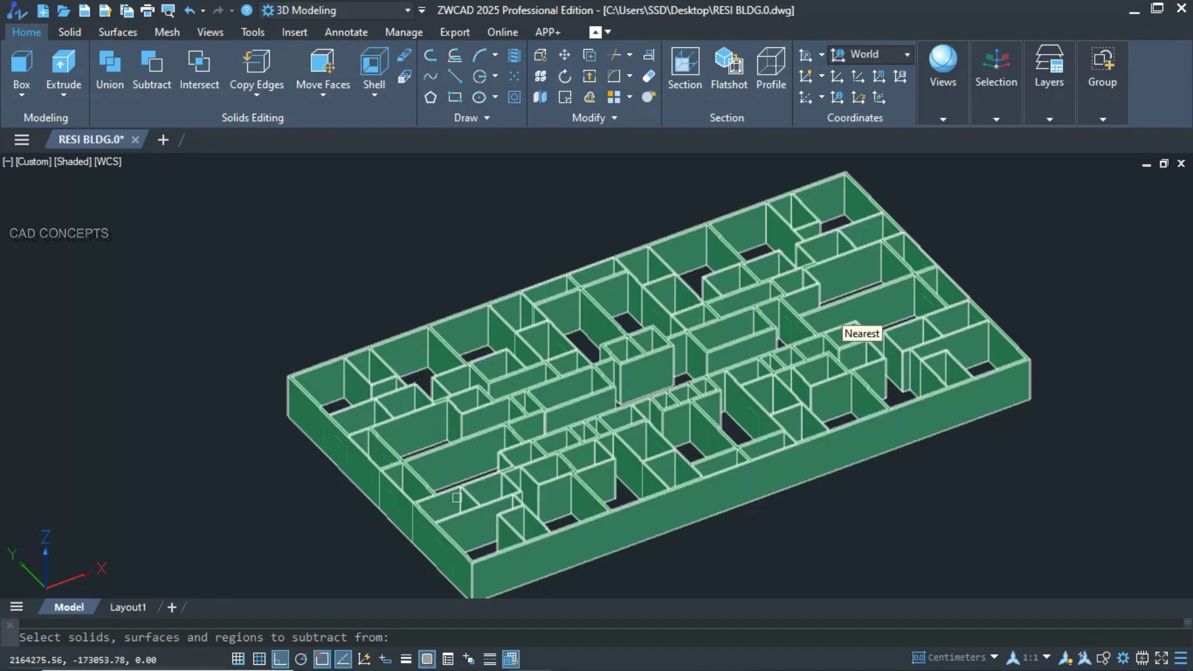
pyautogui.click(464, 497)
pyautogui.press('Return')
pyautogui.click(157, 168)
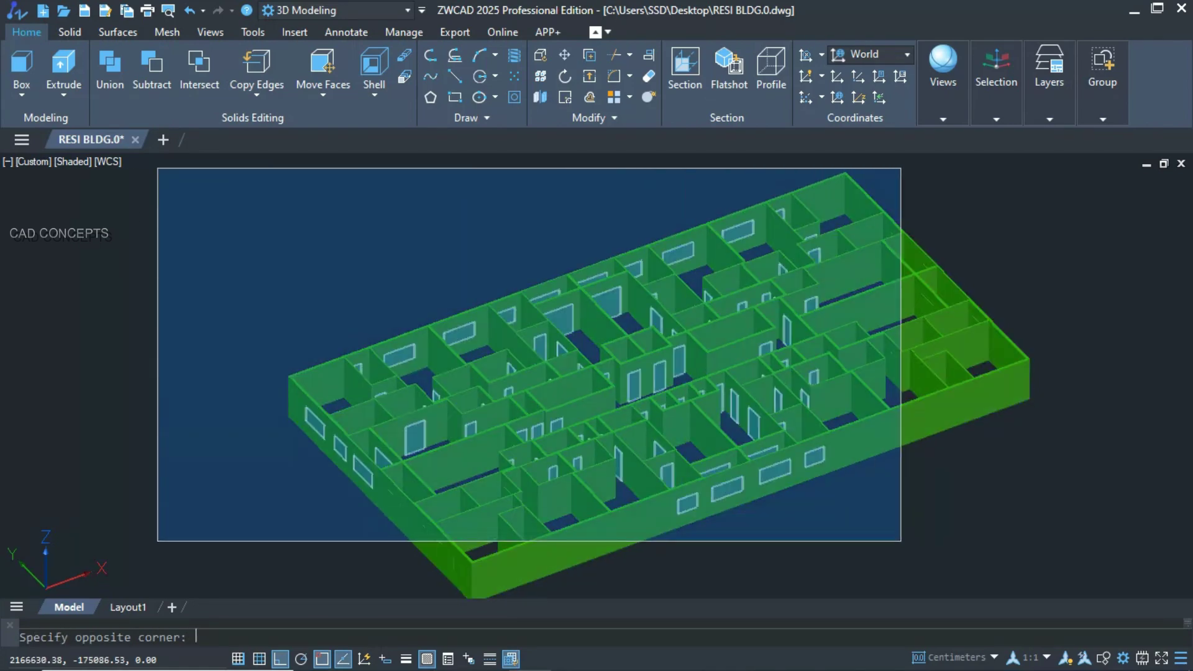
pyautogui.click(1102, 585)
pyautogui.press('Return')
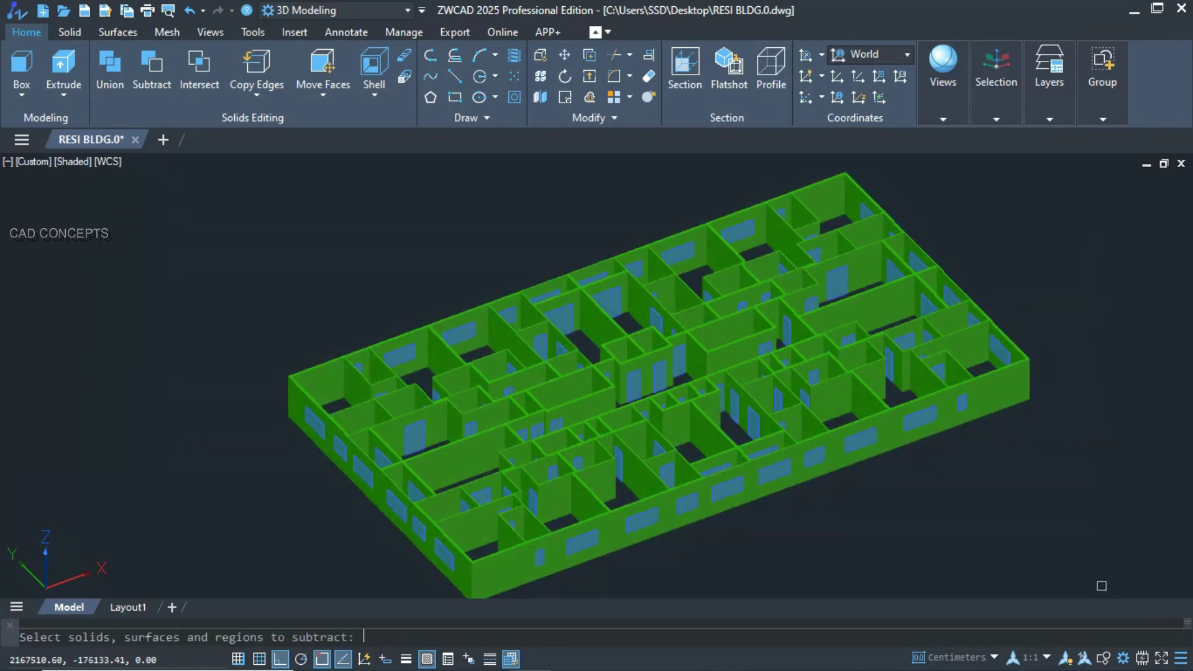
# Complete the Subtract selection with the remaining highlighted opening solids and apply the cut through the building walls
pyautogui.click(669, 309)
pyautogui.press('Return')
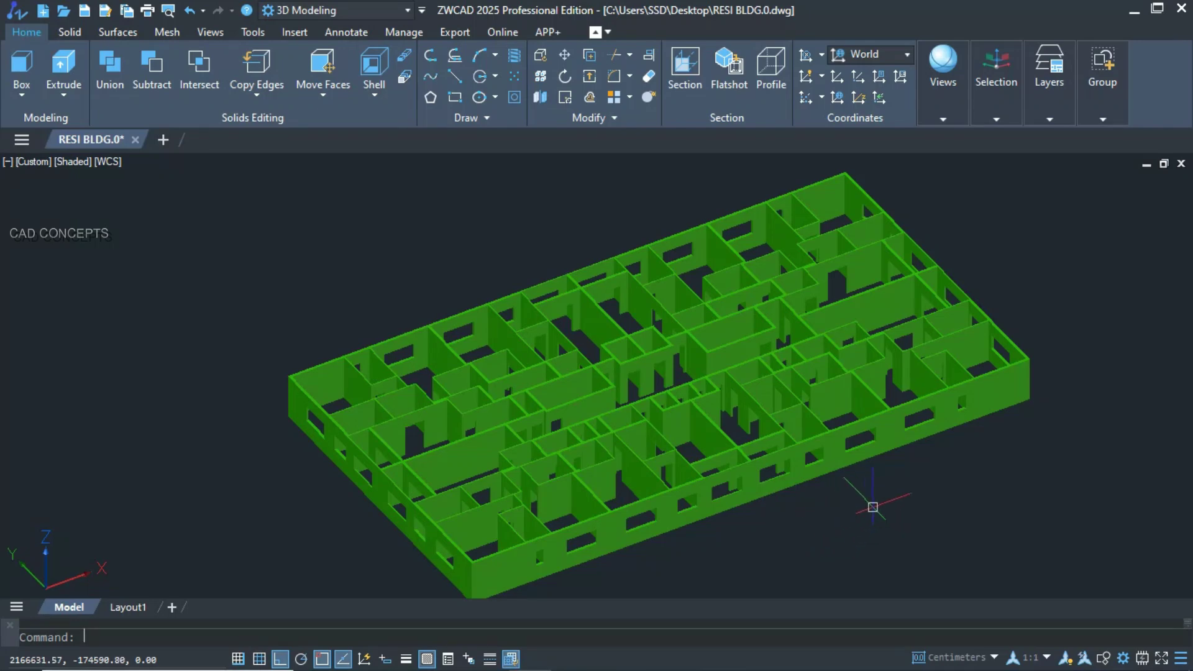
pyautogui.scroll(3, 910, 484)
pyautogui.scroll(-3, 902, 483)
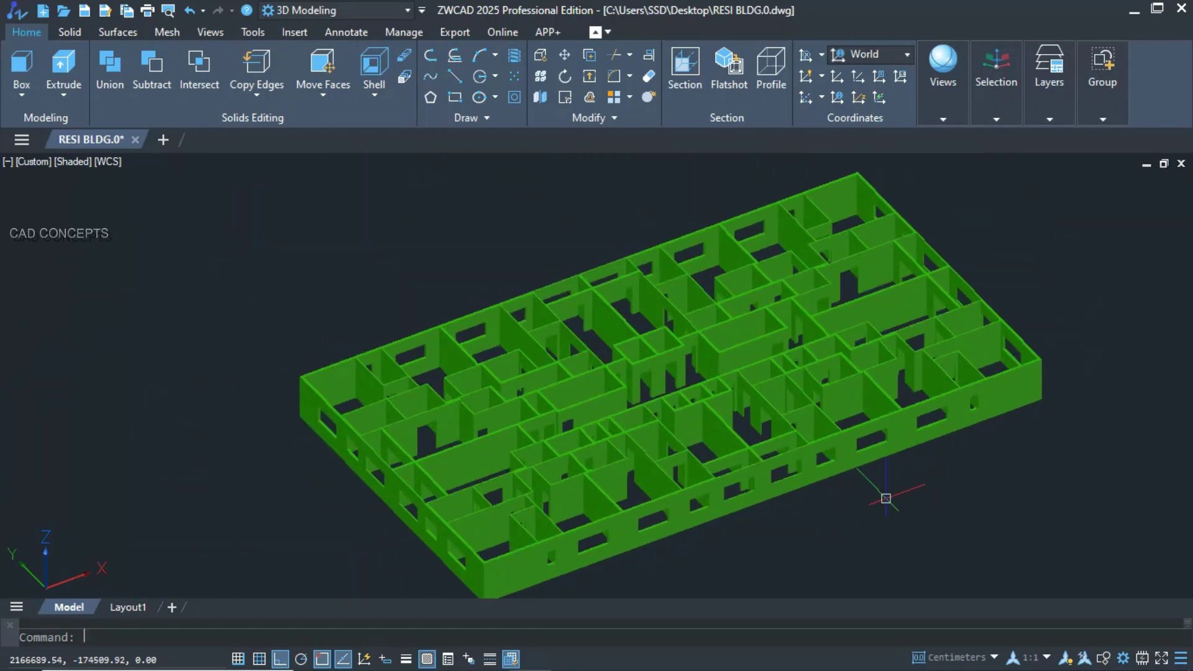
# Apply the Realistic visual style and inspect the building from several angles with Free Orbit
pyautogui.rightClick(727, 287)
pyautogui.click(958, 364)
pyautogui.moveTo(818, 373); pyautogui.dragTo(670, 469)
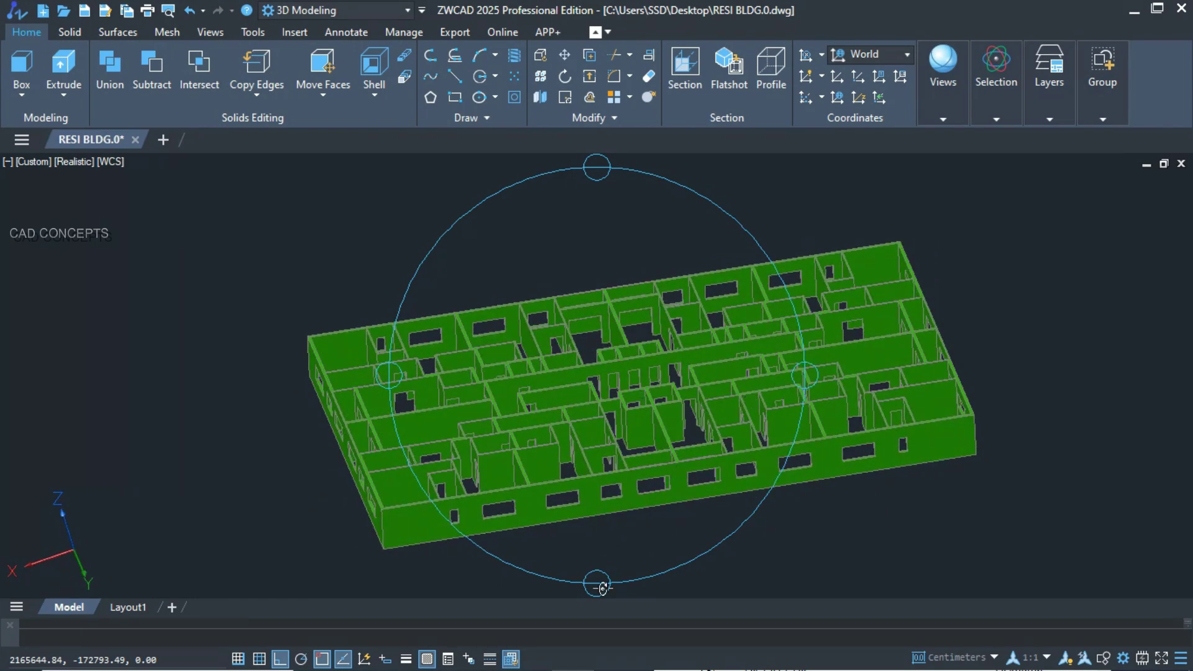
pyautogui.moveTo(602, 587); pyautogui.dragTo(413, 373)
pyautogui.moveTo(584, 167); pyautogui.dragTo(622, 164)
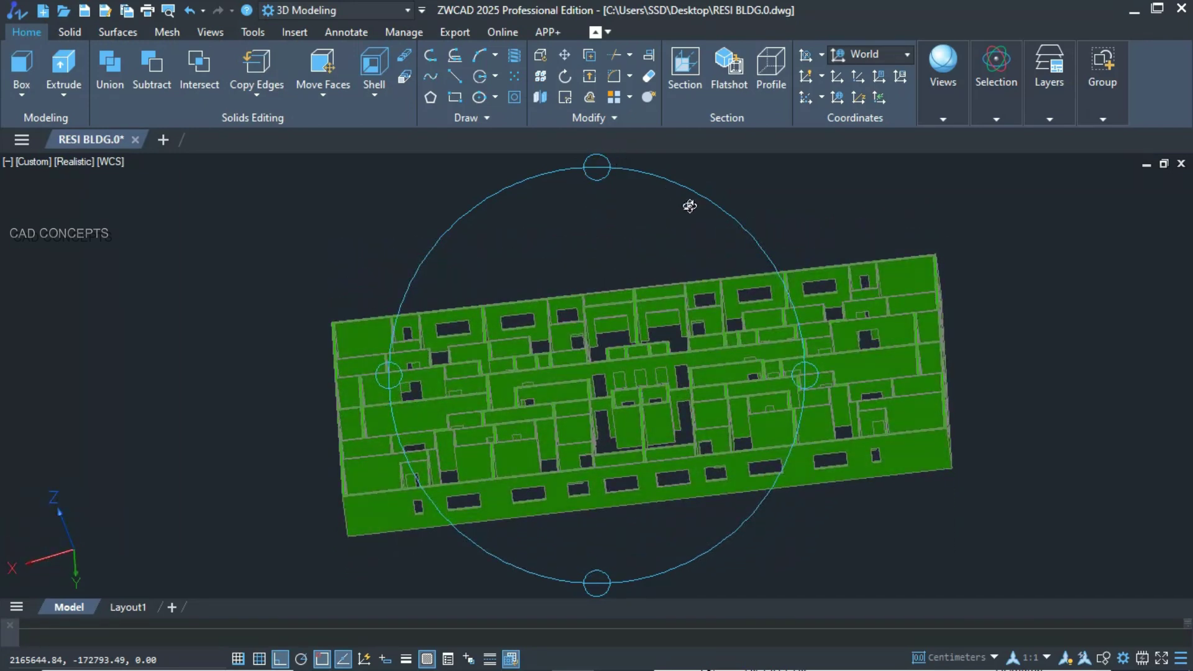
# Switch the orbit mode to Continuous Orbit and set the building model spinning
pyautogui.rightClick(641, 376)
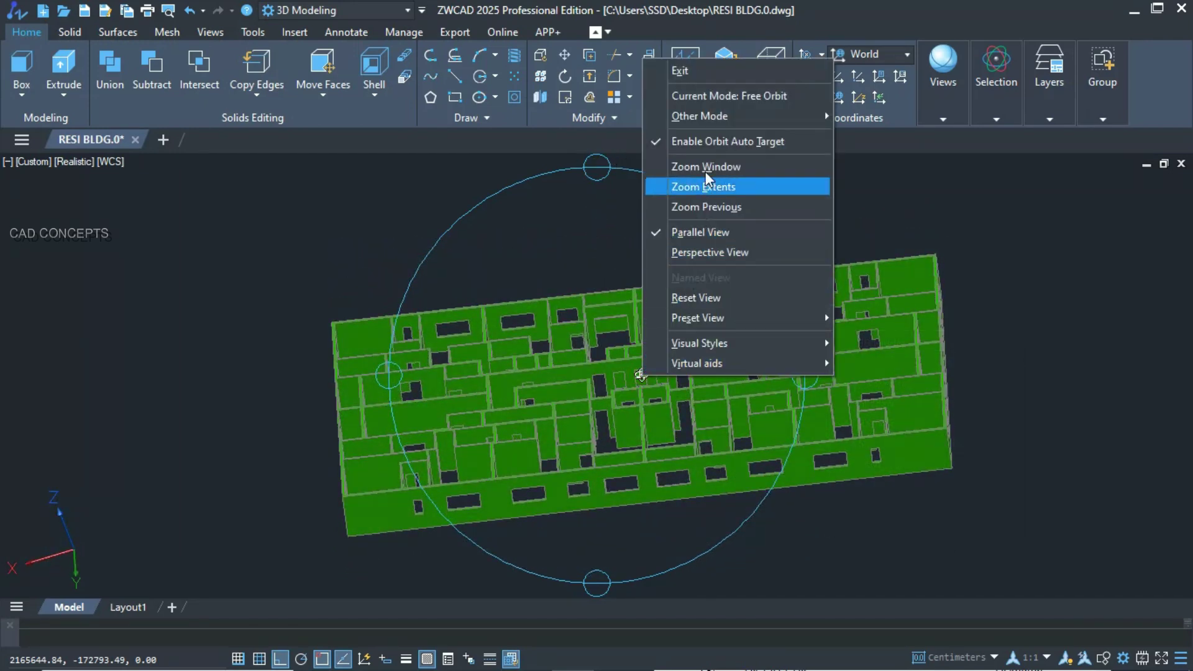
pyautogui.moveTo(717, 121)
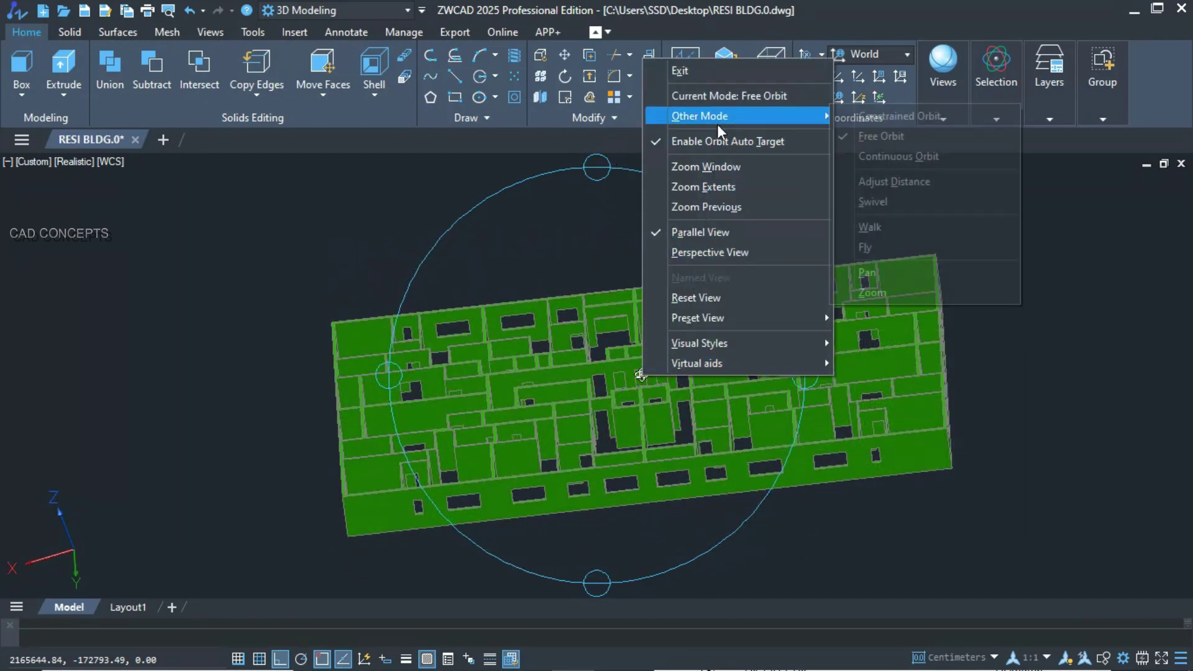
pyautogui.click(866, 156)
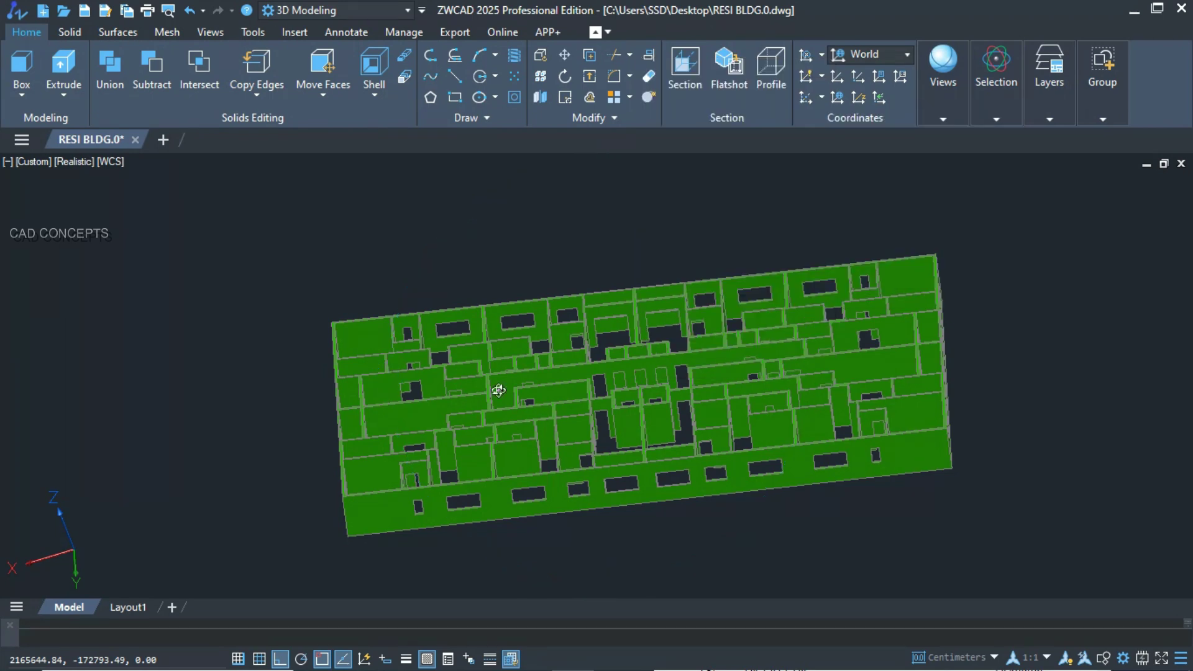
pyautogui.moveTo(473, 394); pyautogui.dragTo(573, 393)
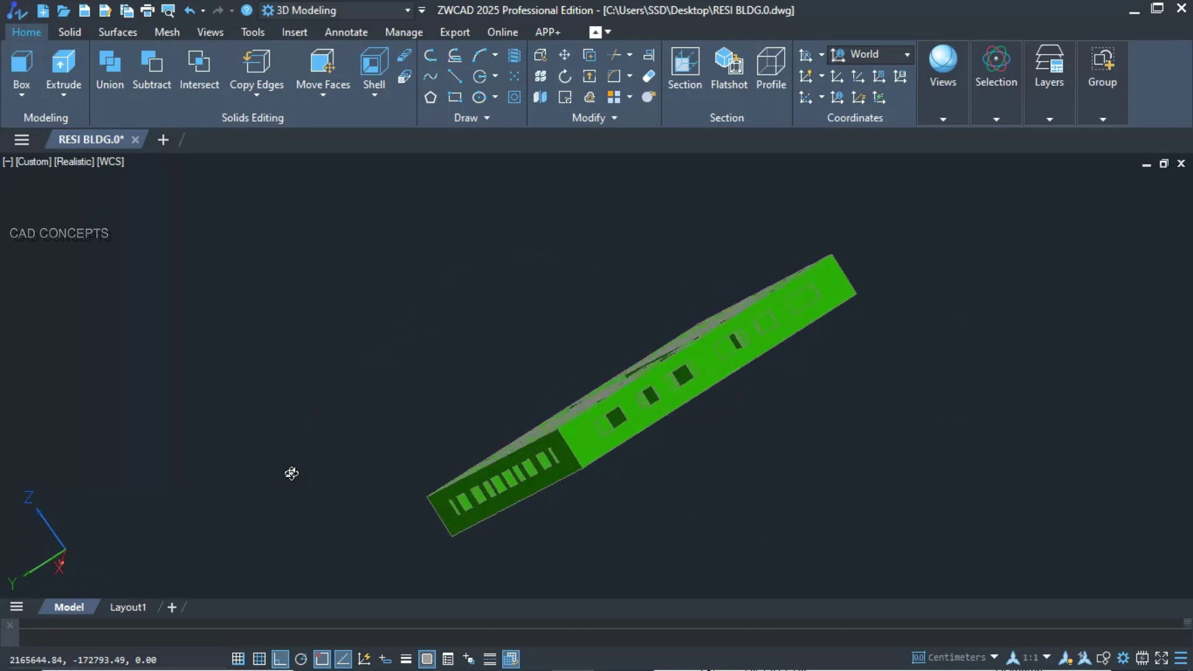
# Switch the orbit mode to Adjust Distance and vary the viewing distance to the building
pyautogui.rightClick(665, 328)
pyautogui.moveTo(745, 385)
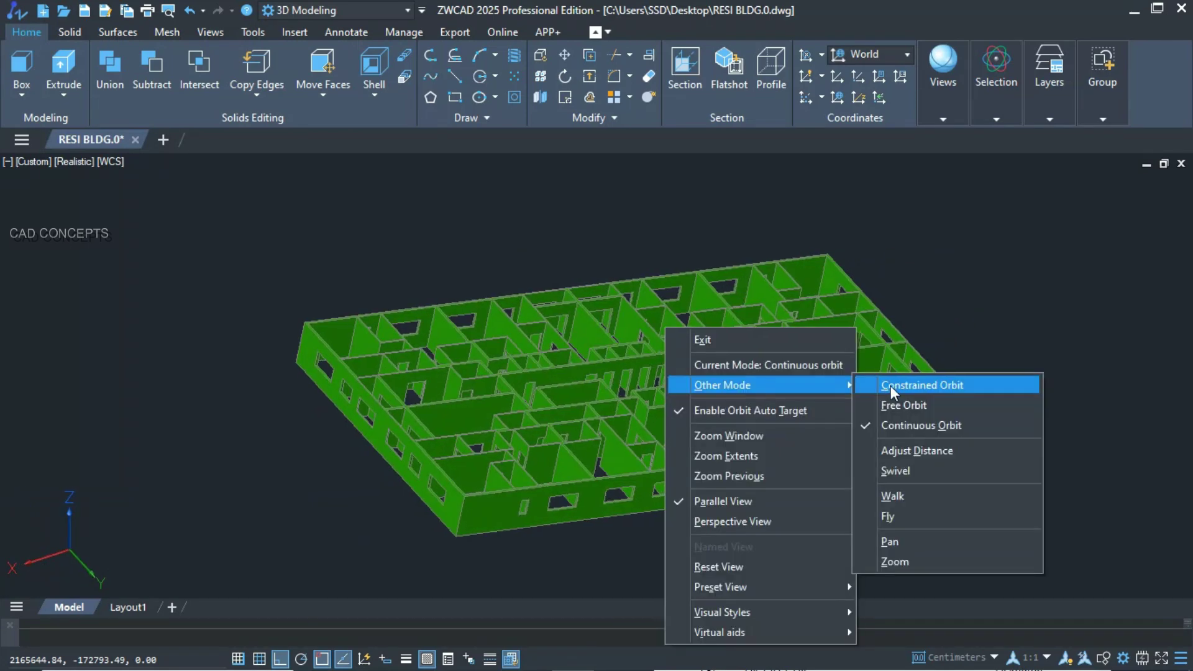
pyautogui.click(888, 450)
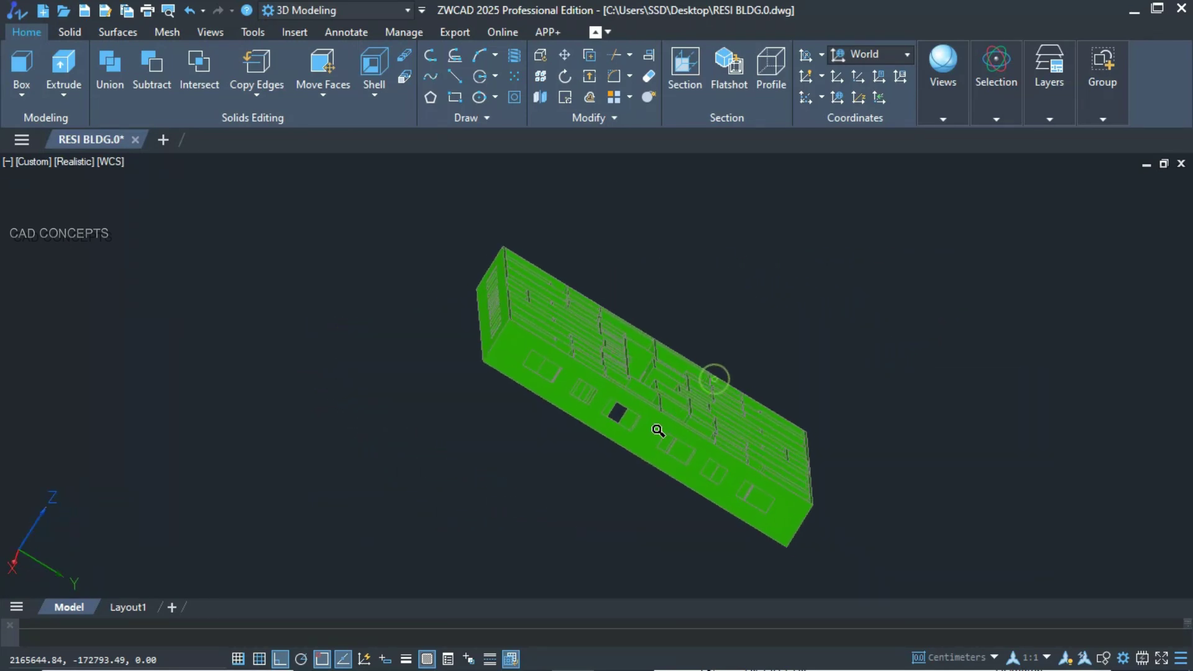
pyautogui.moveTo(658, 431); pyautogui.dragTo(419, 527)
pyautogui.moveTo(671, 379); pyautogui.dragTo(428, 229)
# Set the building's visual style to Realistic and change the projection to Perspective View
pyautogui.rightClick(427, 229)
pyautogui.moveTo(475, 516)
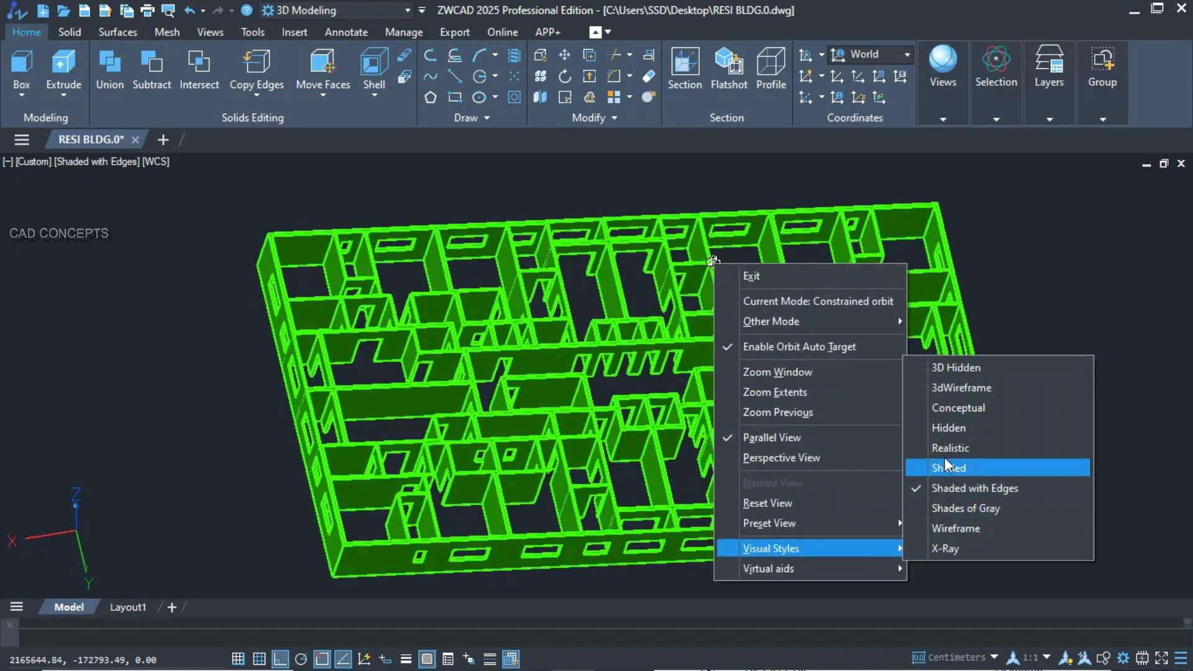
pyautogui.click(943, 449)
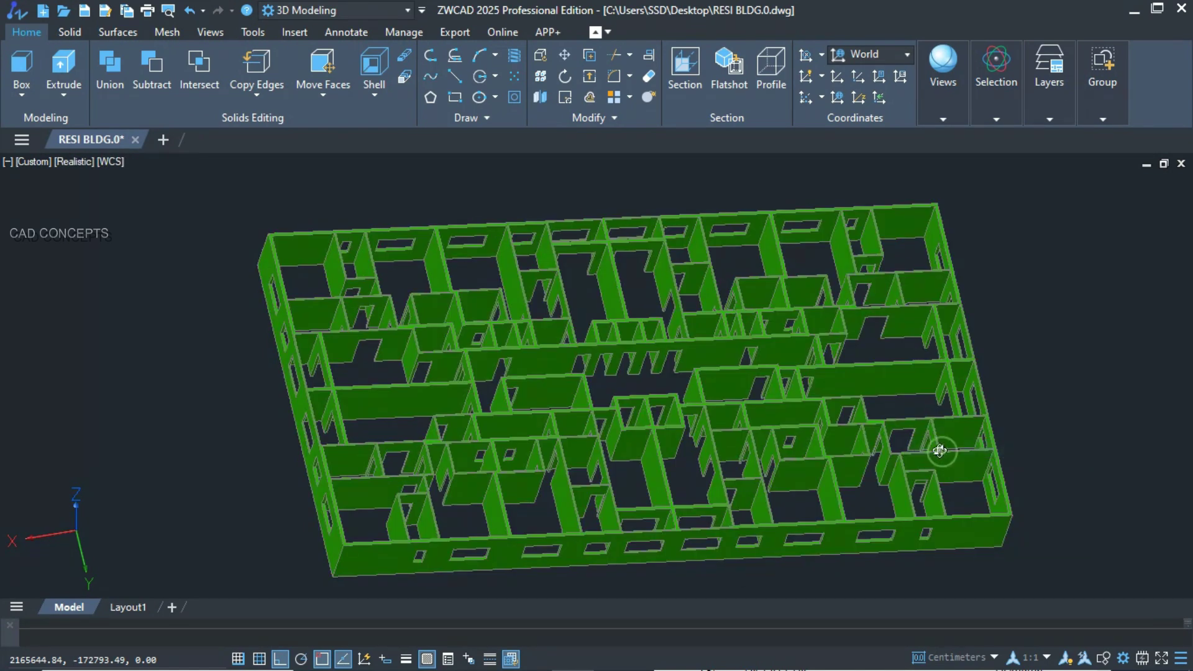
pyautogui.rightClick(308, 259)
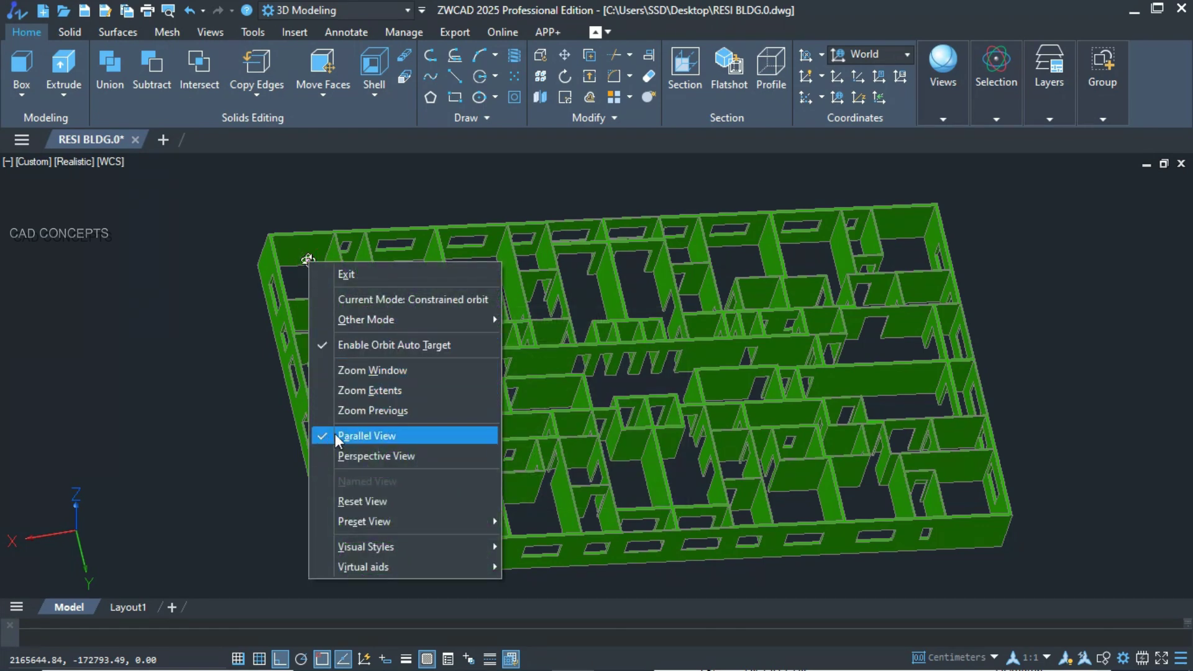
pyautogui.click(404, 457)
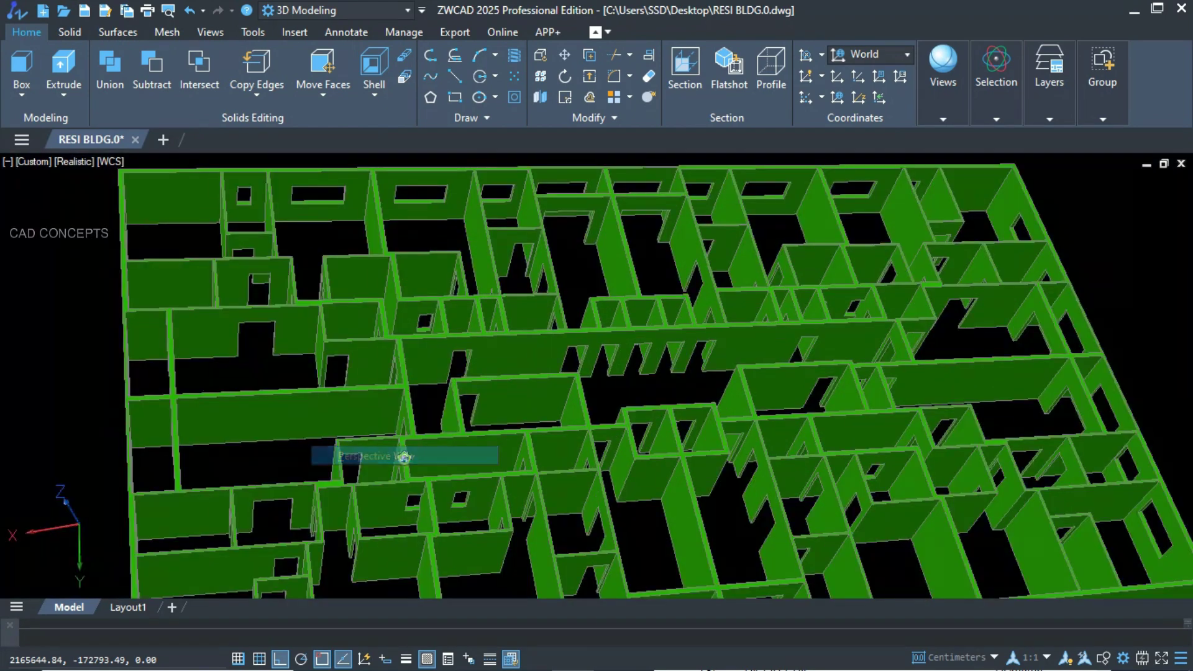
pyautogui.scroll(-3, 559, 399)
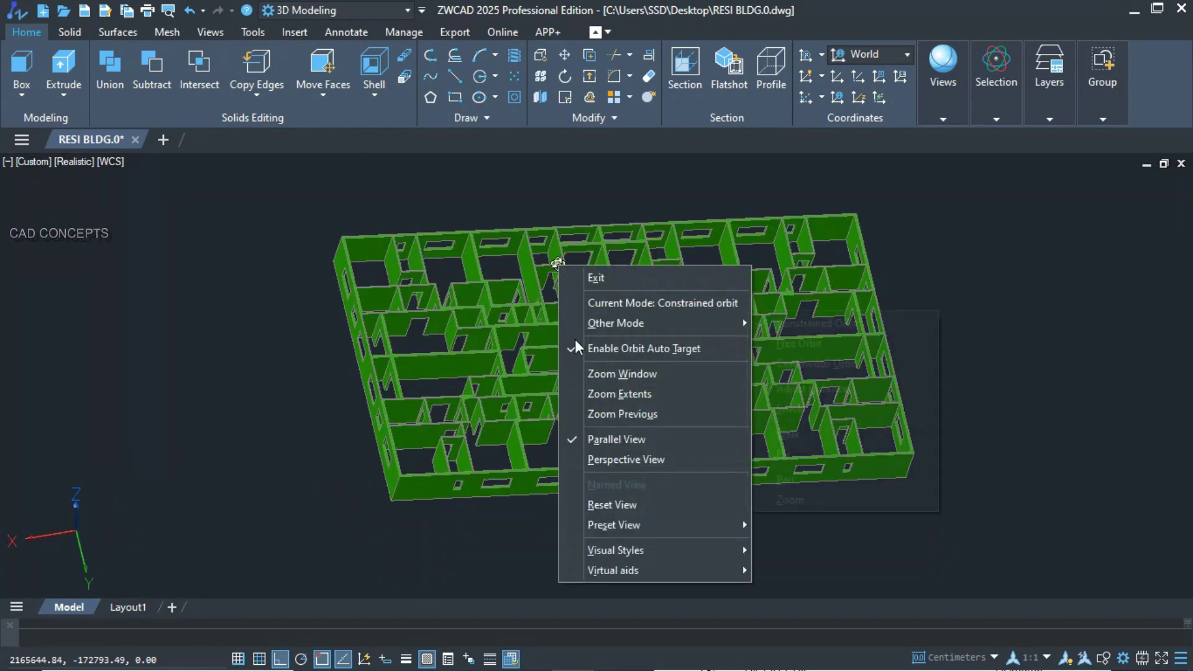
pyautogui.click(582, 459)
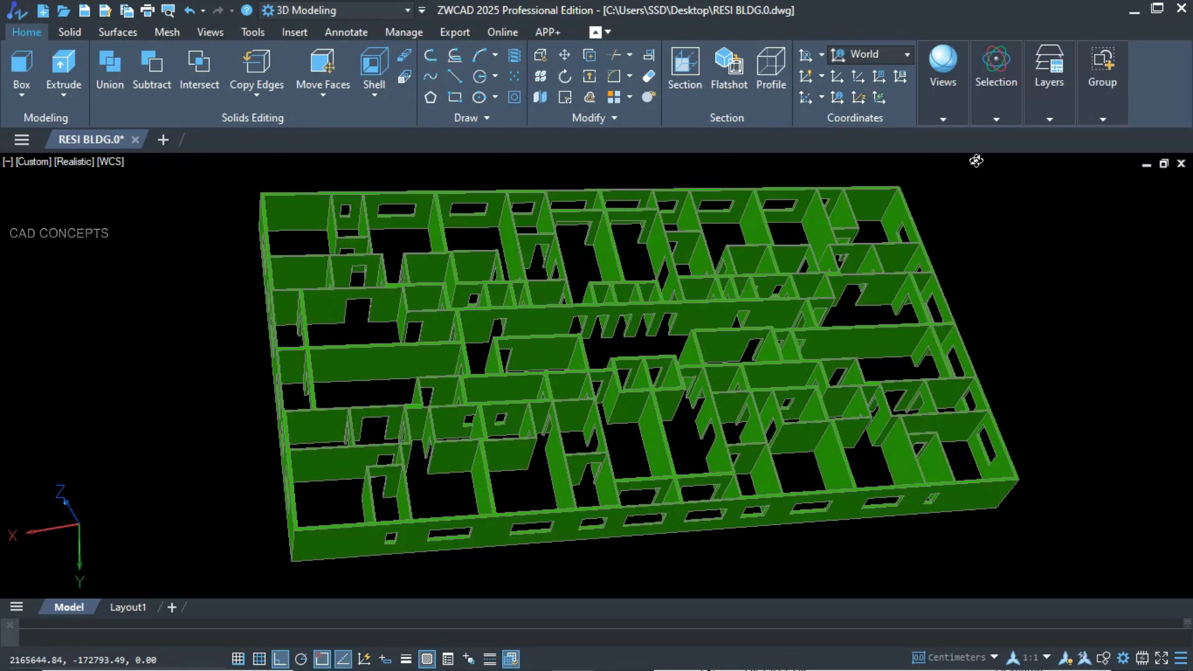
# Scale the building wall solid down slightly about its centre with the Scale Gizmo
pyautogui.click(998, 119)
pyautogui.click(1016, 176)
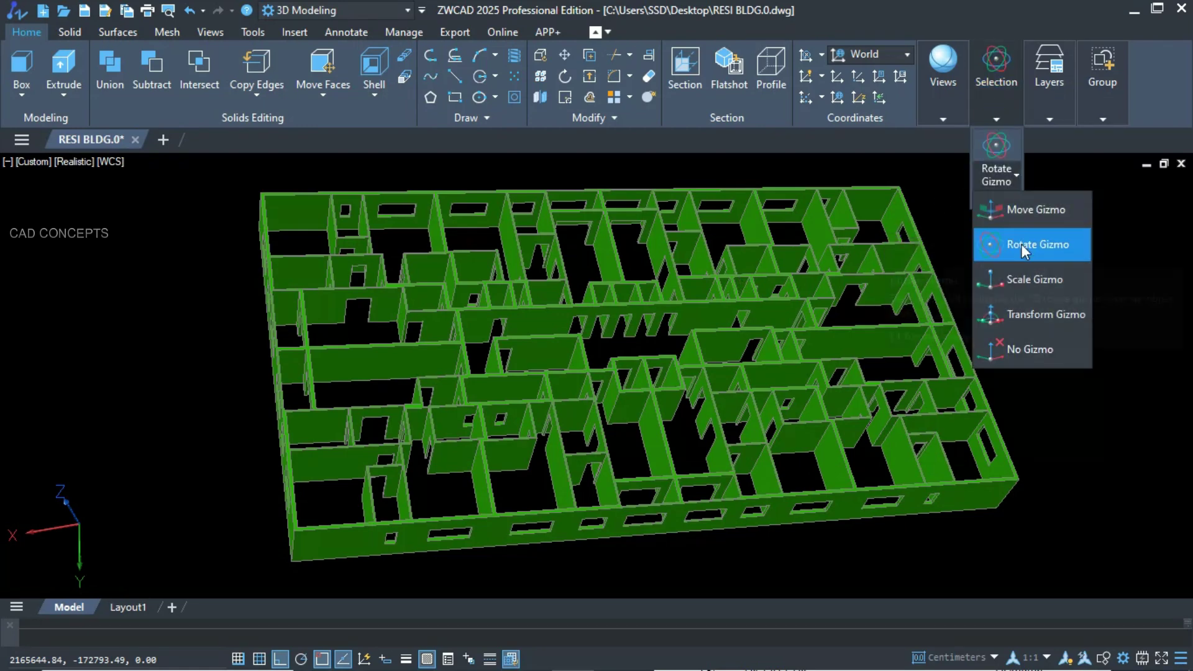
pyautogui.click(1019, 277)
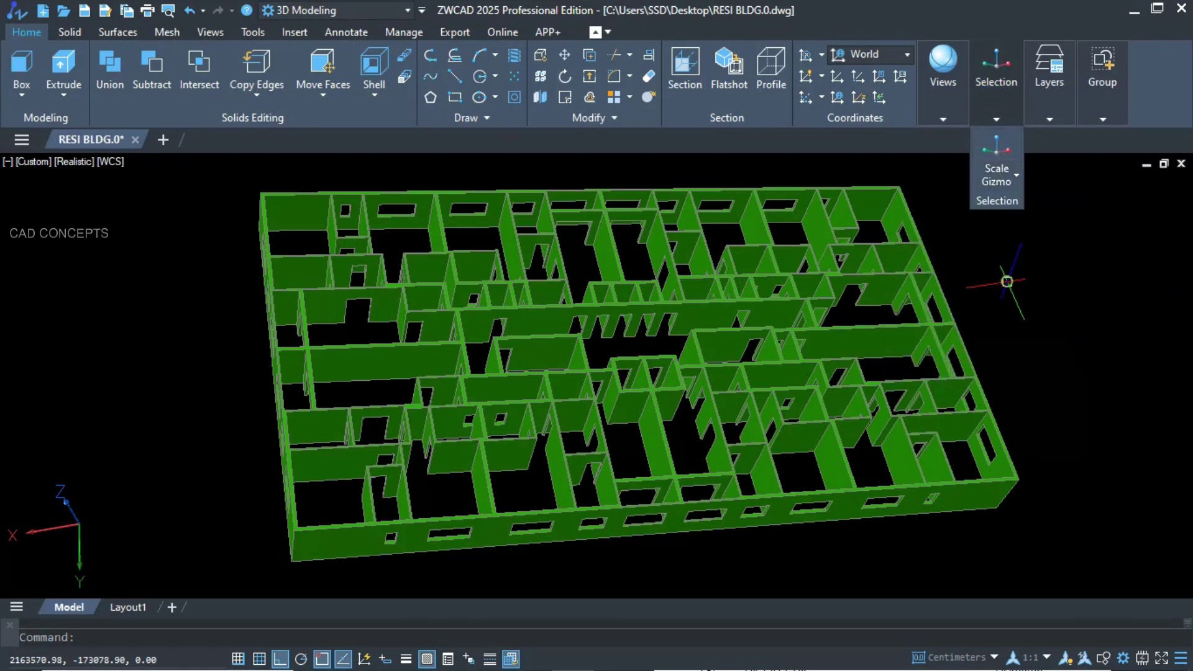
pyautogui.click(547, 312)
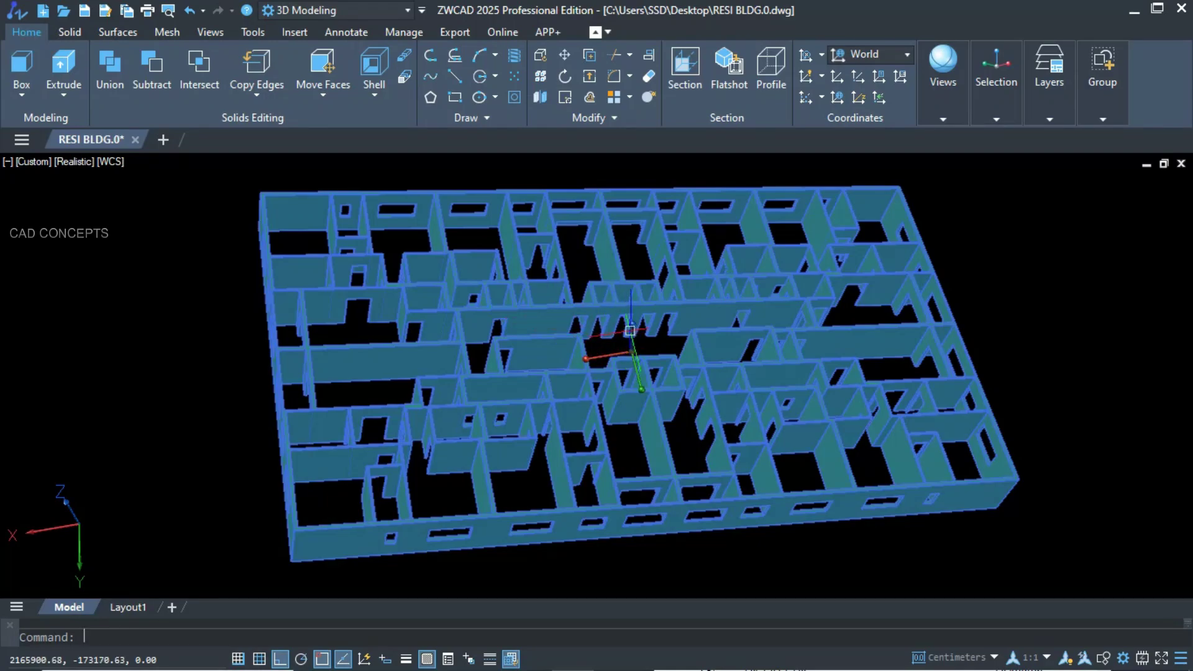
pyautogui.click(633, 325)
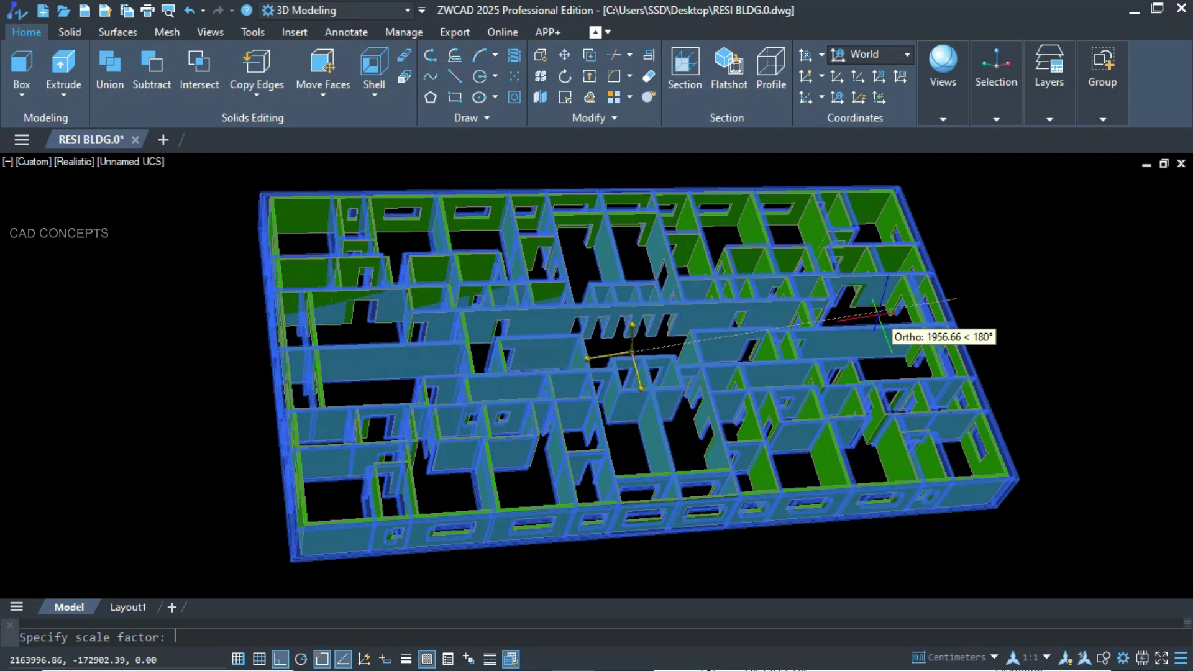
pyautogui.click(878, 315)
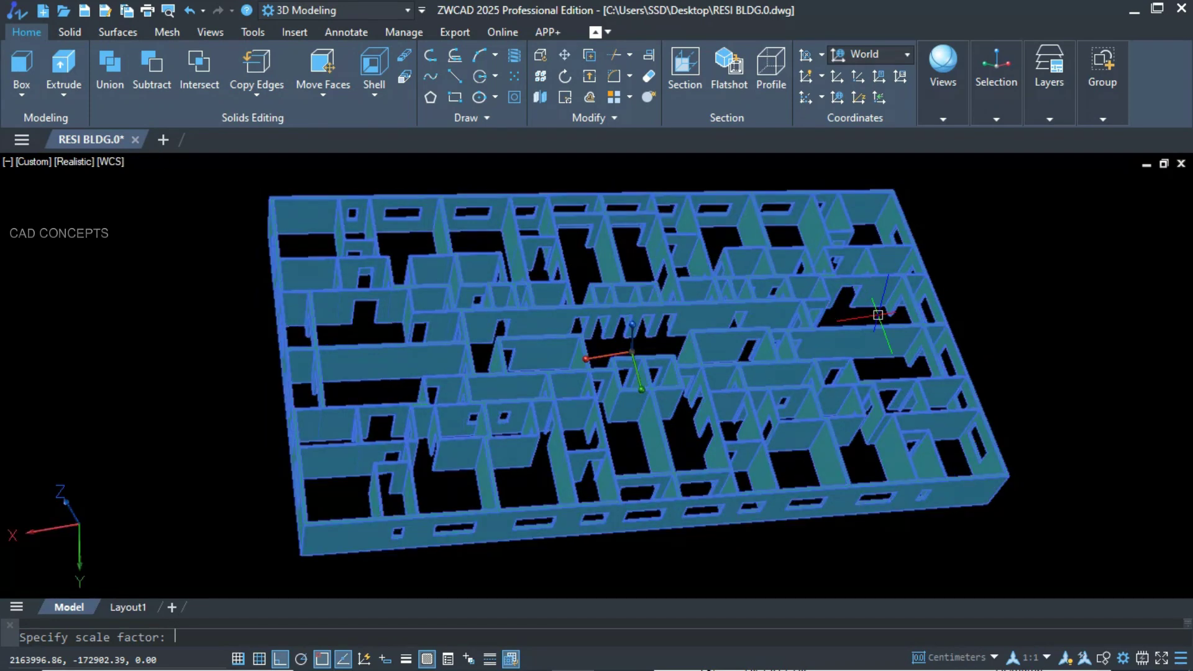
# Rotate the wall solid freely with the Rotate Gizmo, twice about the Z axis and once about the Y axis
pyautogui.click(995, 120)
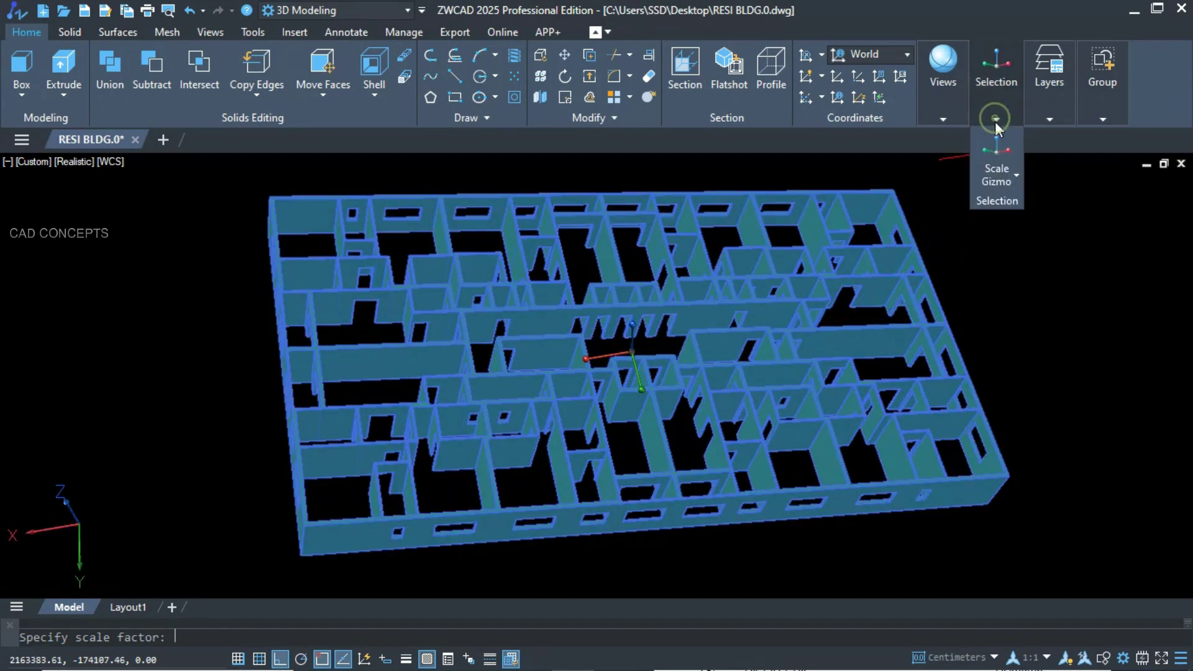
pyautogui.click(994, 175)
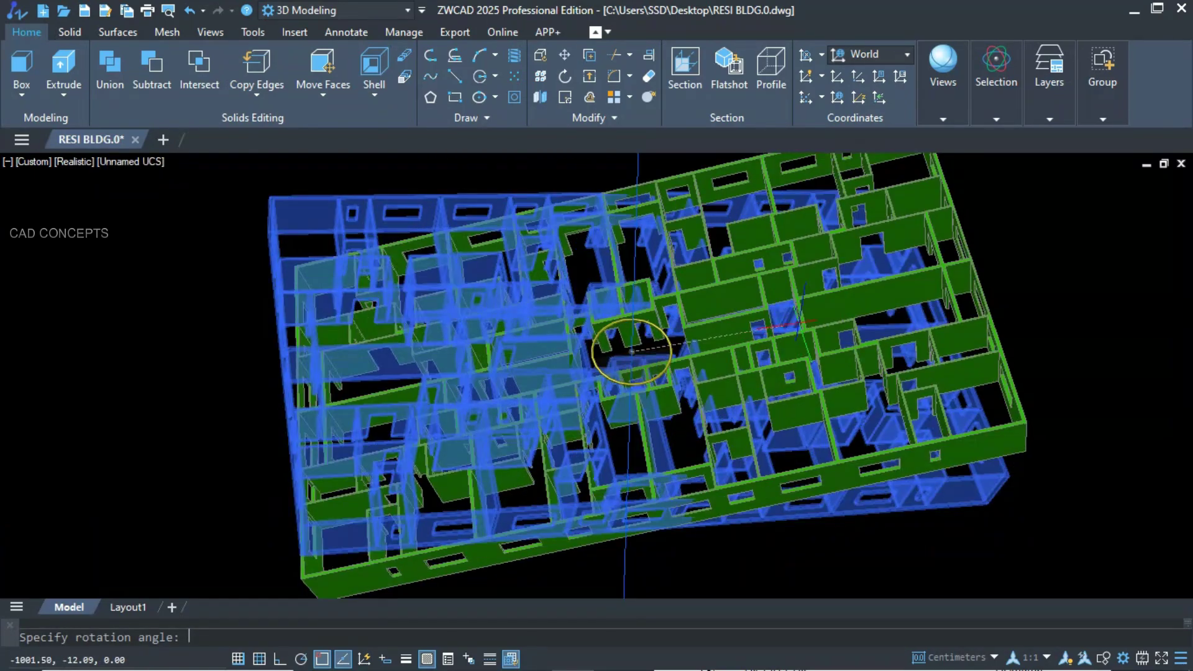
pyautogui.click(701, 351)
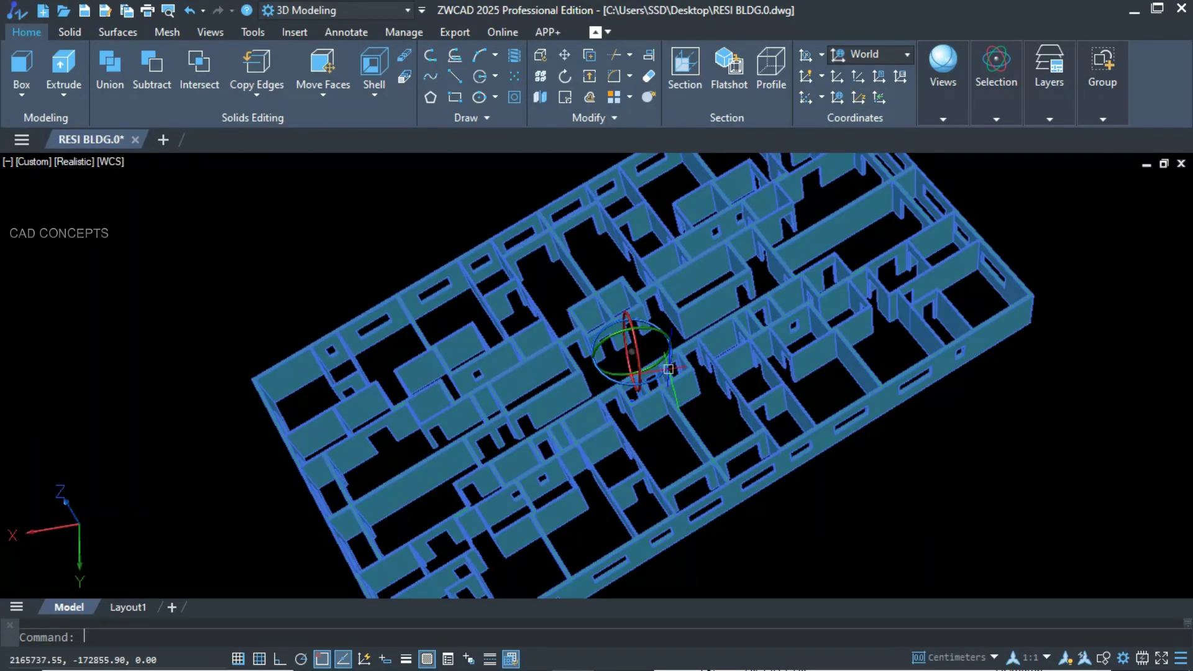
pyautogui.click(664, 369)
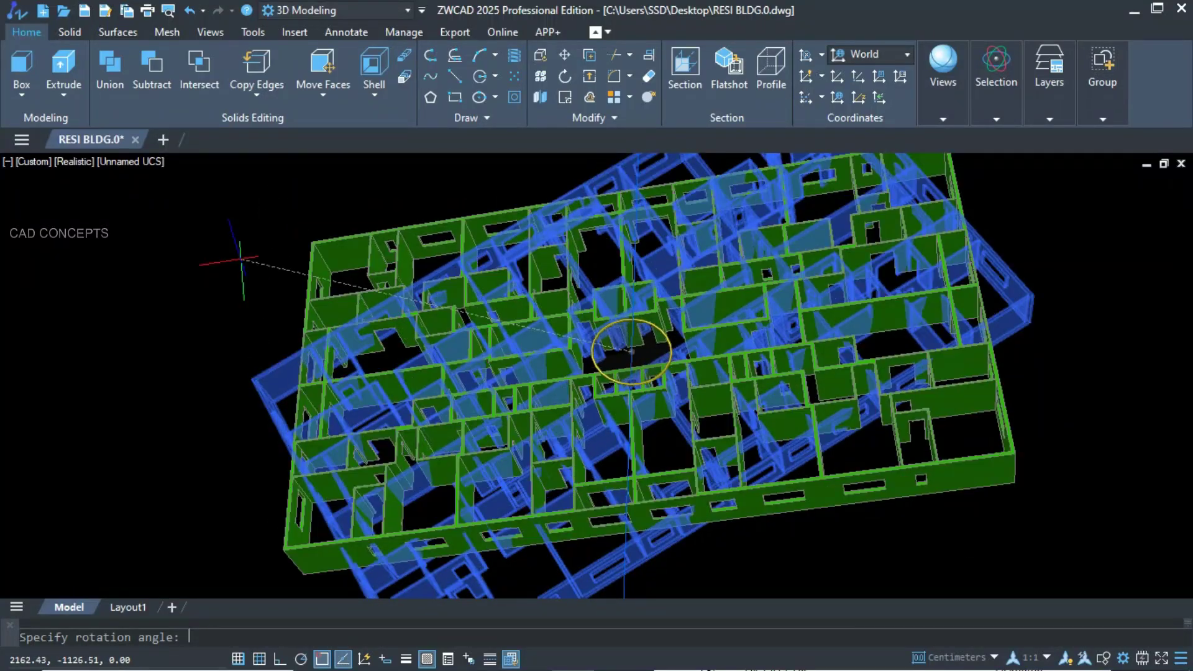
pyautogui.click(282, 181)
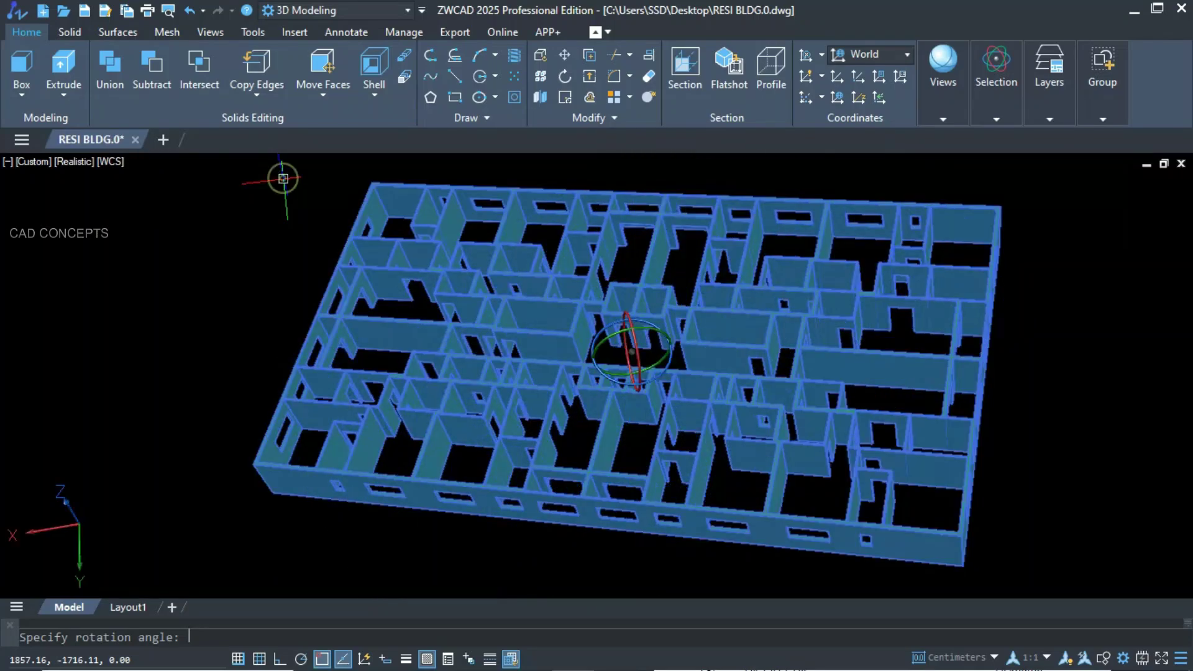
pyautogui.click(593, 352)
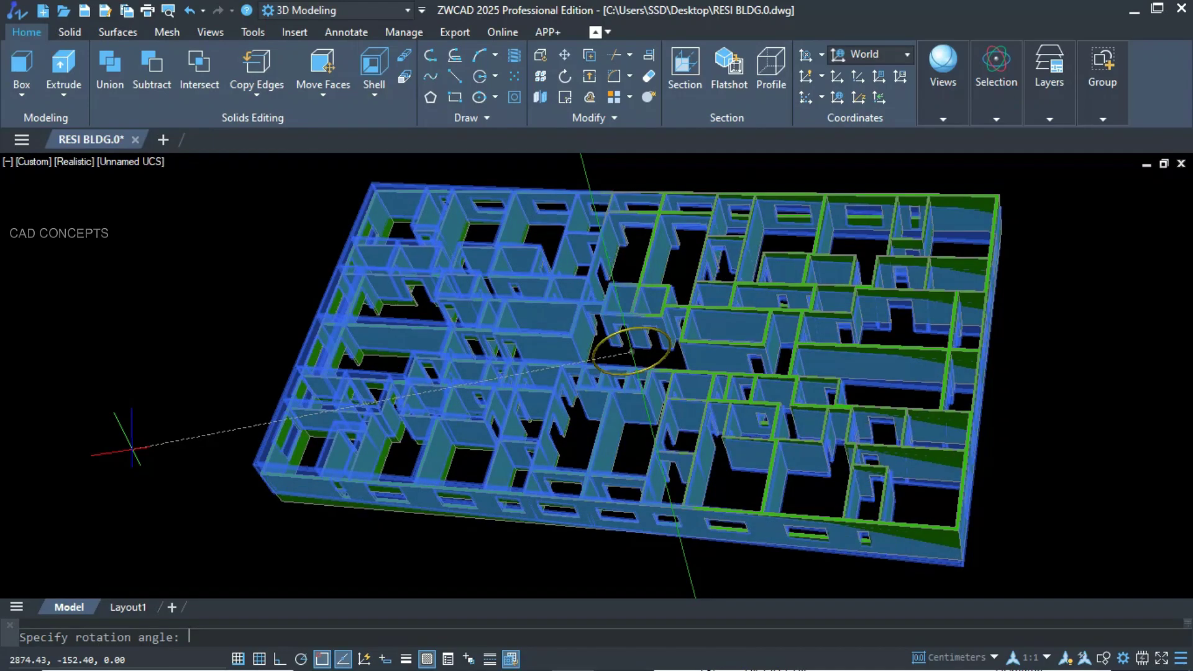
pyautogui.click(131, 447)
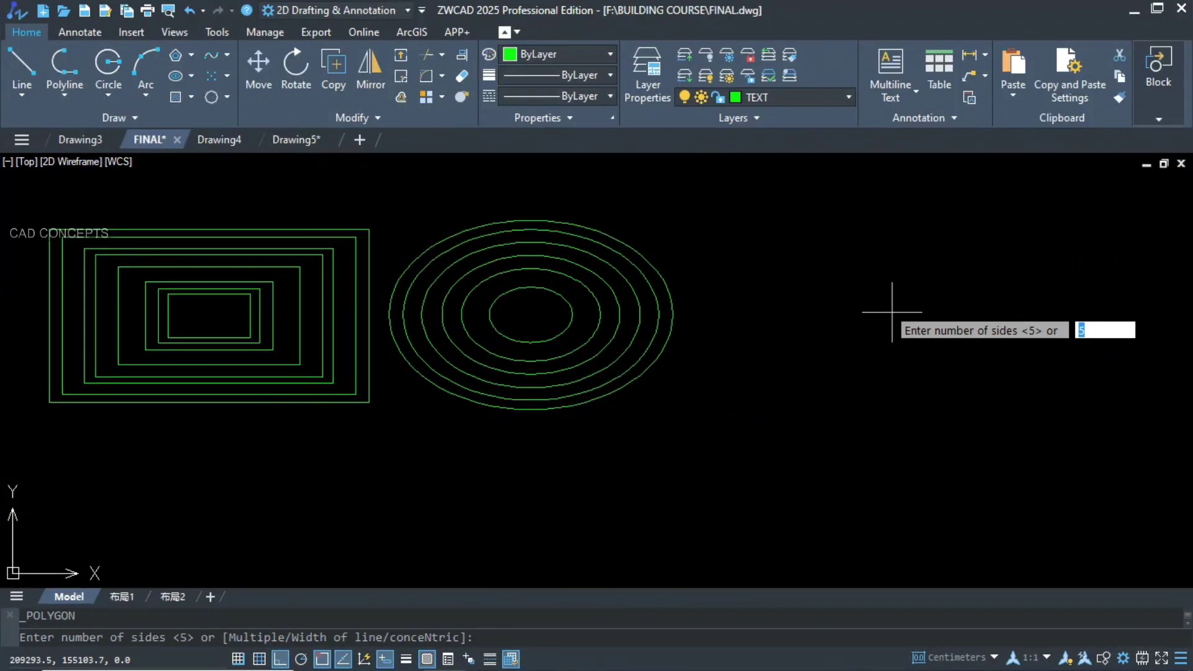
# Define a 5-sided polygon inscribed in a circle, centred in the empty area beside the concentric ellipses in the FINAL drawing
pyautogui.write('5')
pyautogui.press('Return')
pyautogui.click(895, 308)
pyautogui.write('I')
pyautogui.press('Return')
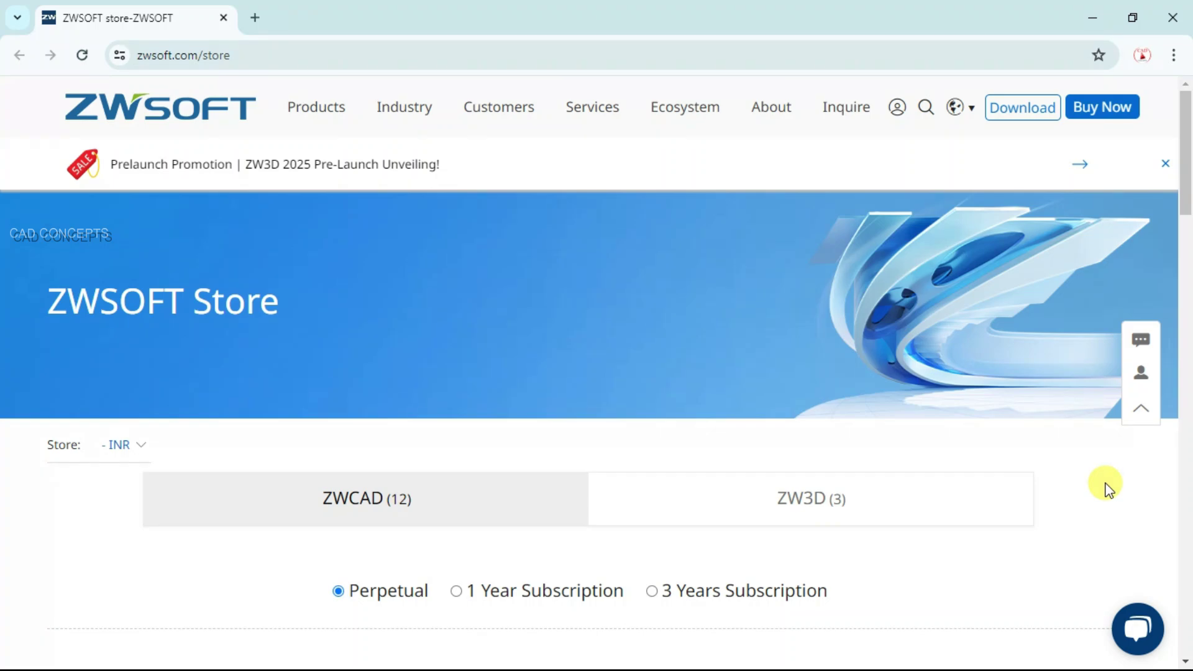
# Compare the ZWCAD edition prices on the ZWSOFT Store for the Perpetual, 1 Year Subscription and 3 Years Subscription options
pyautogui.scroll(-4, 1109, 489)
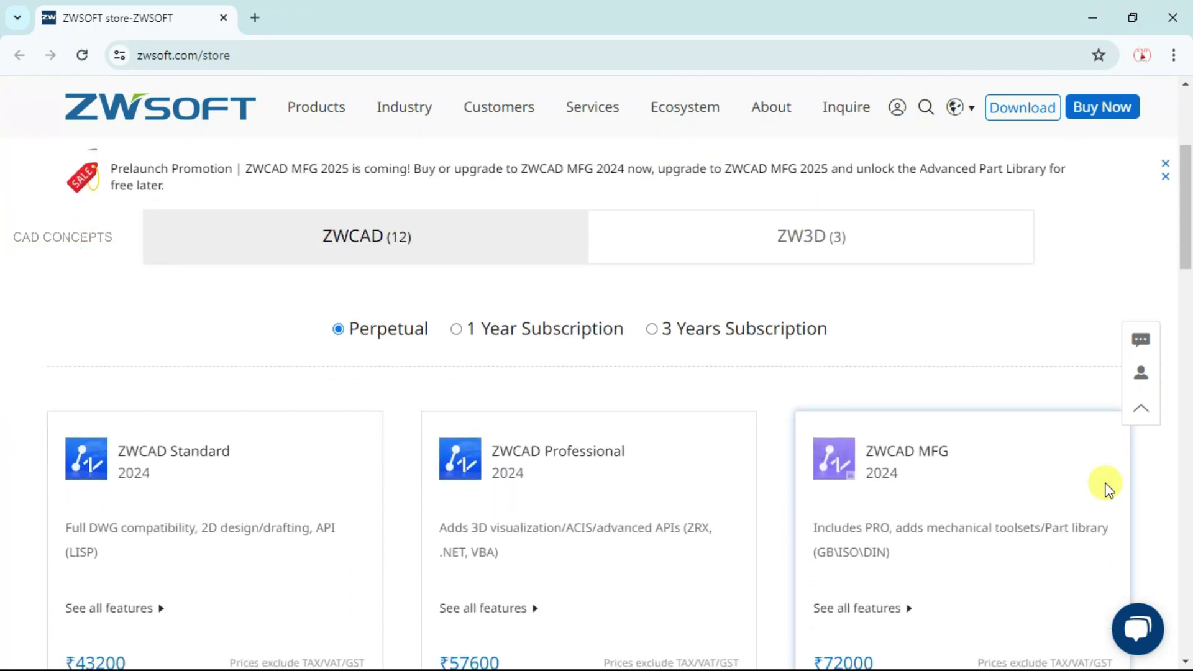
pyautogui.scroll(-1, 1109, 489)
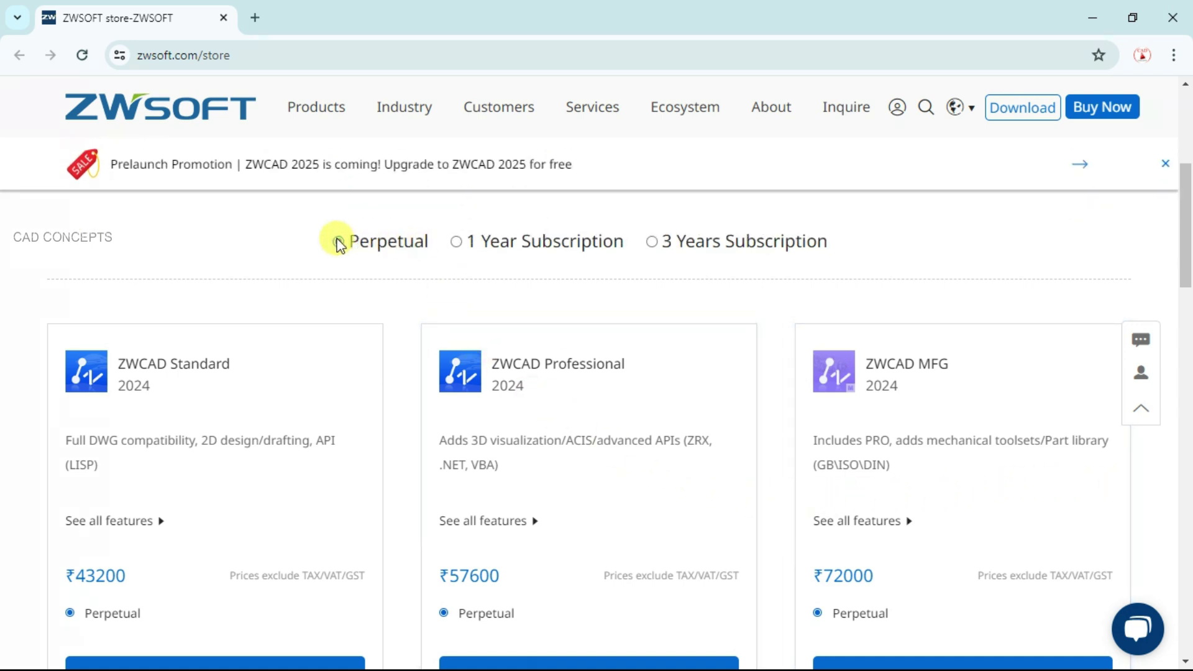
pyautogui.click(456, 244)
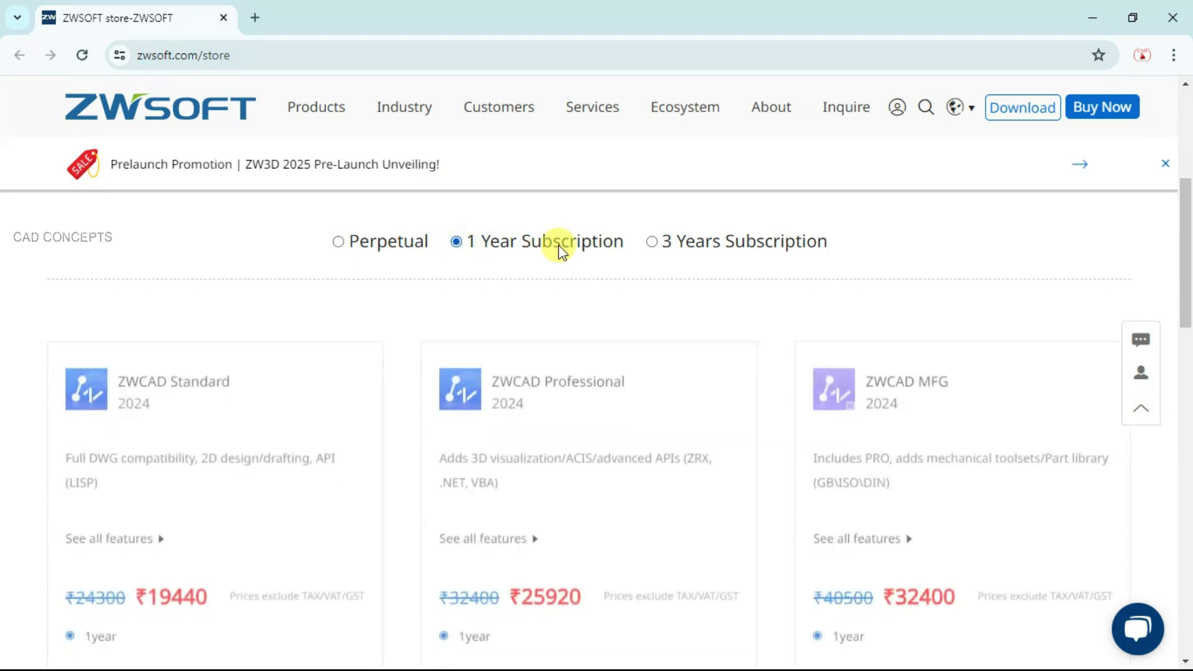
pyautogui.click(651, 242)
pyautogui.click(363, 246)
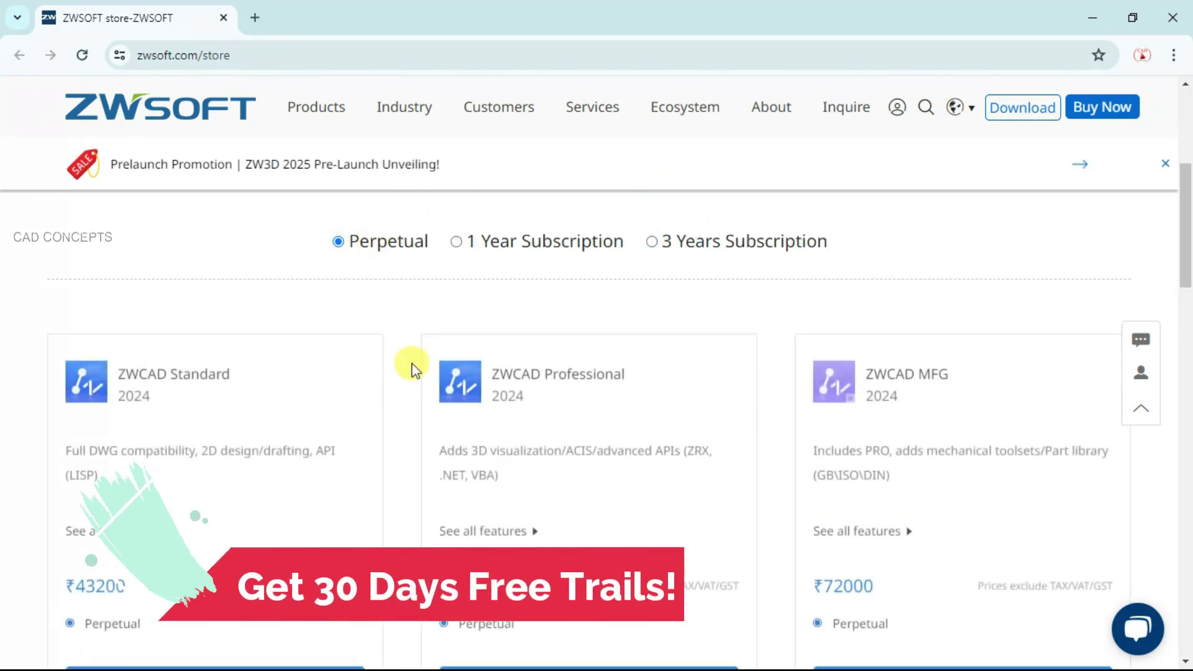
# Review the perpetual ZWCAD editions, their upgrade services and the purchase notes on the store page
pyautogui.scroll(-1, 412, 447)
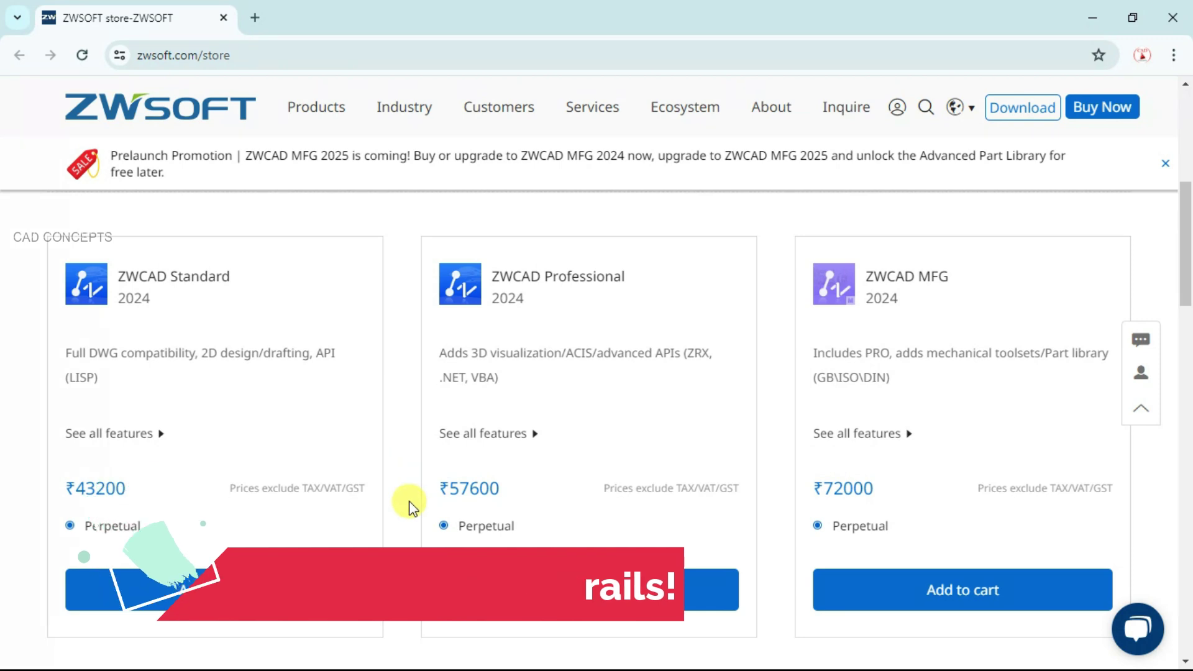
pyautogui.scroll(-2, 410, 506)
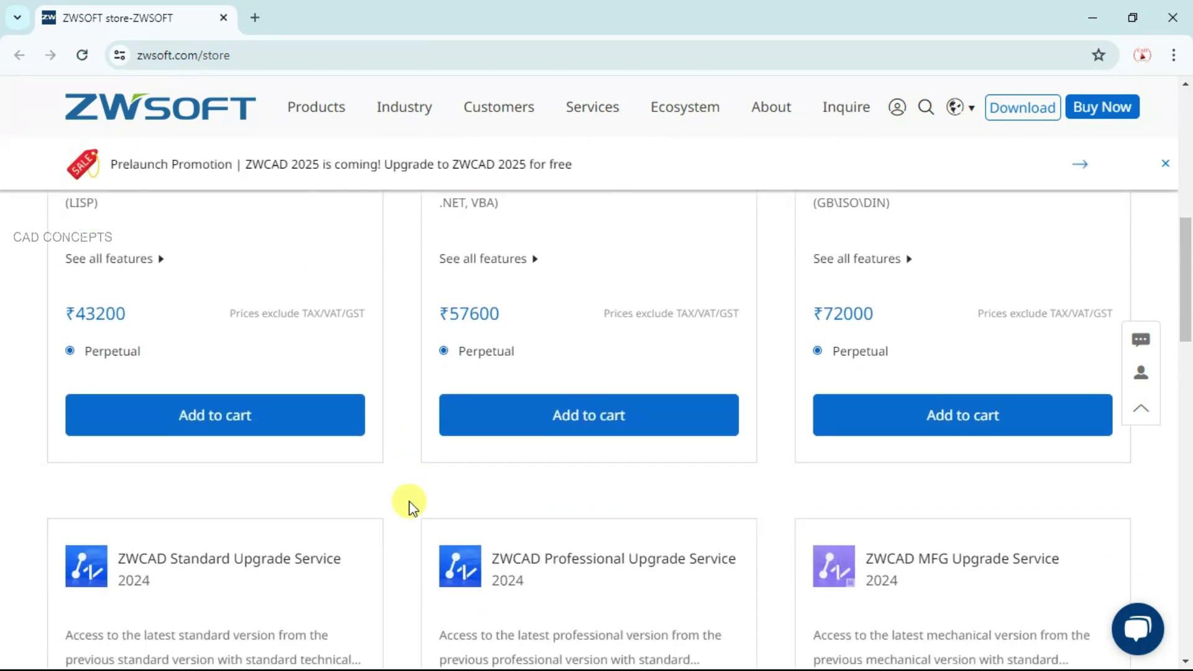
pyautogui.scroll(-4, 409, 506)
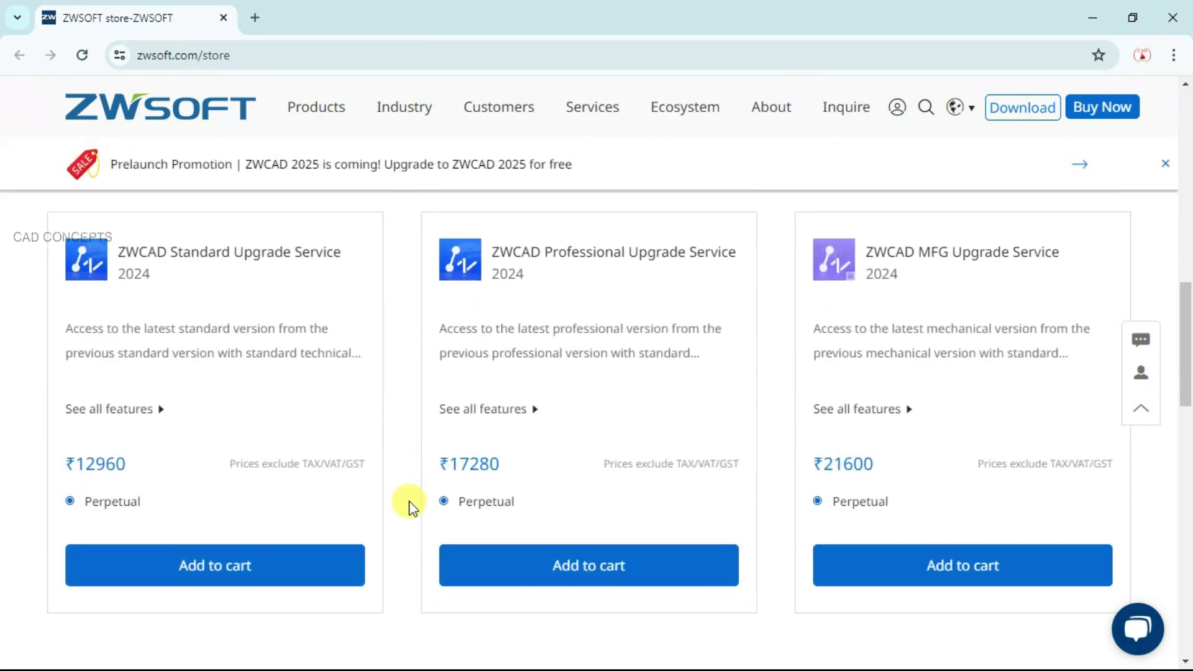
pyautogui.scroll(-4, 409, 506)
pyautogui.scroll(2, 410, 507)
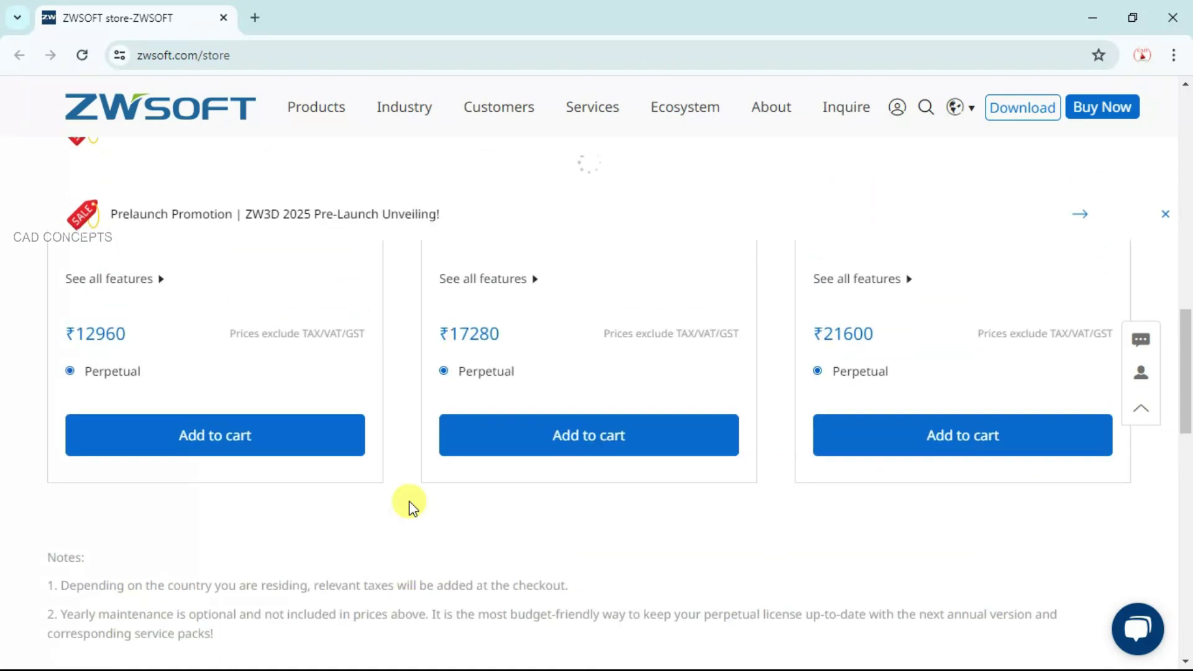
pyautogui.scroll(12, 410, 507)
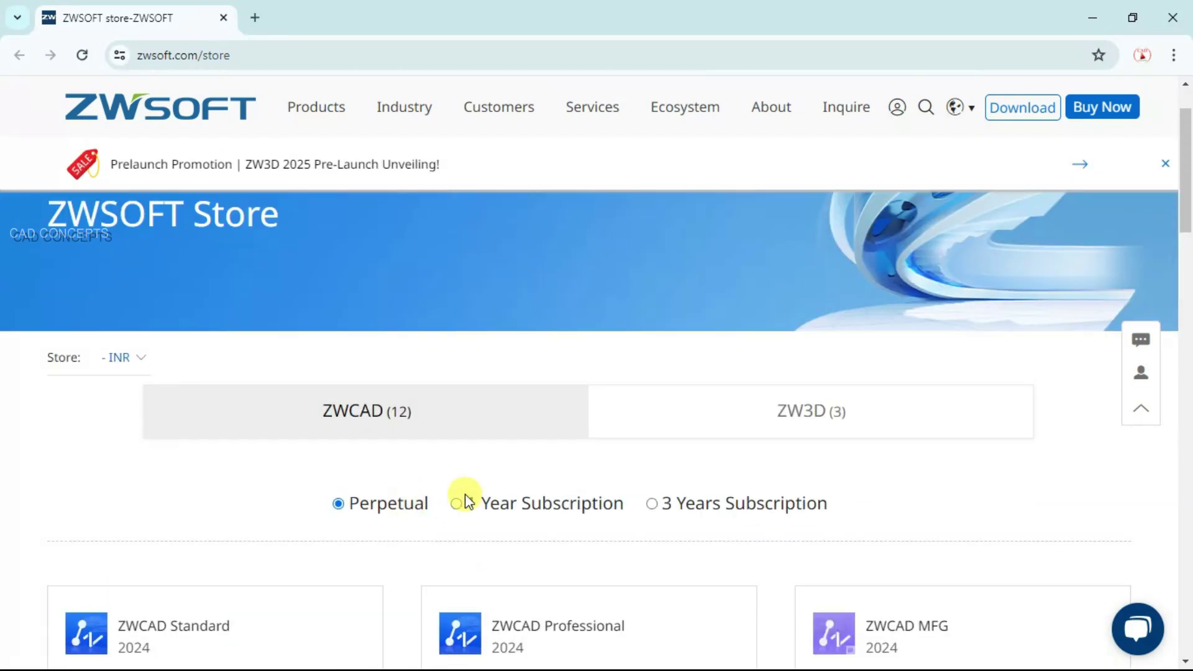
# View the ZW3D product offers, then return to the ZWCAD editions and their prices
pyautogui.click(799, 437)
pyautogui.scroll(-1, 793, 453)
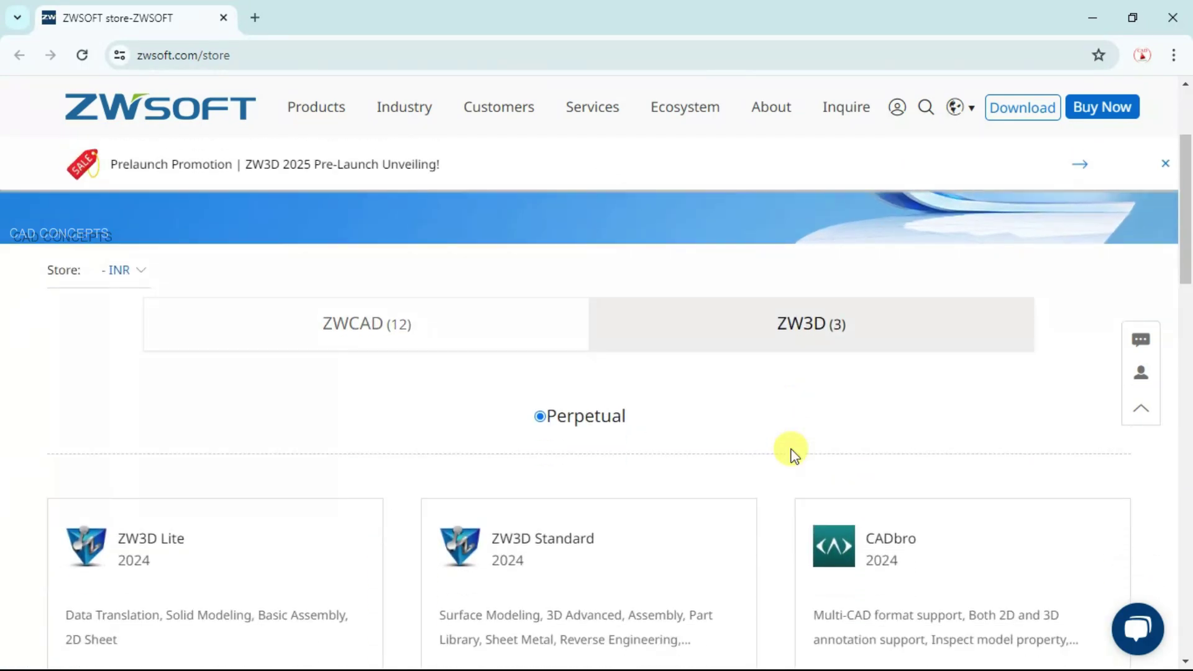
pyautogui.click(386, 331)
pyautogui.scroll(-2, 398, 494)
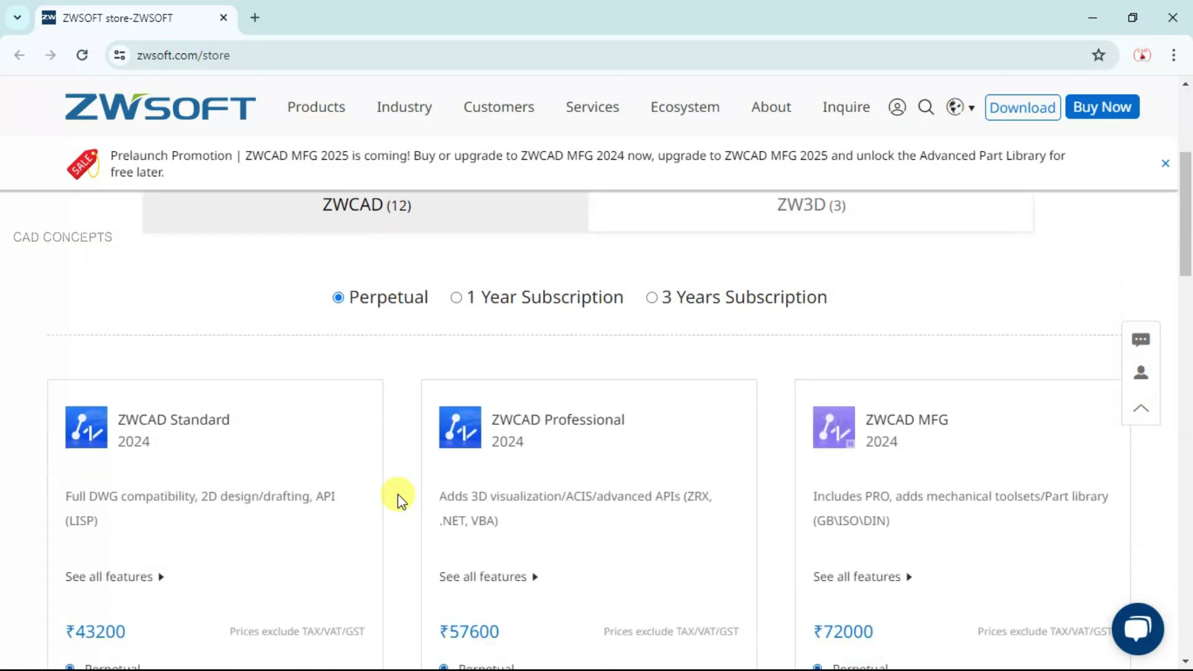